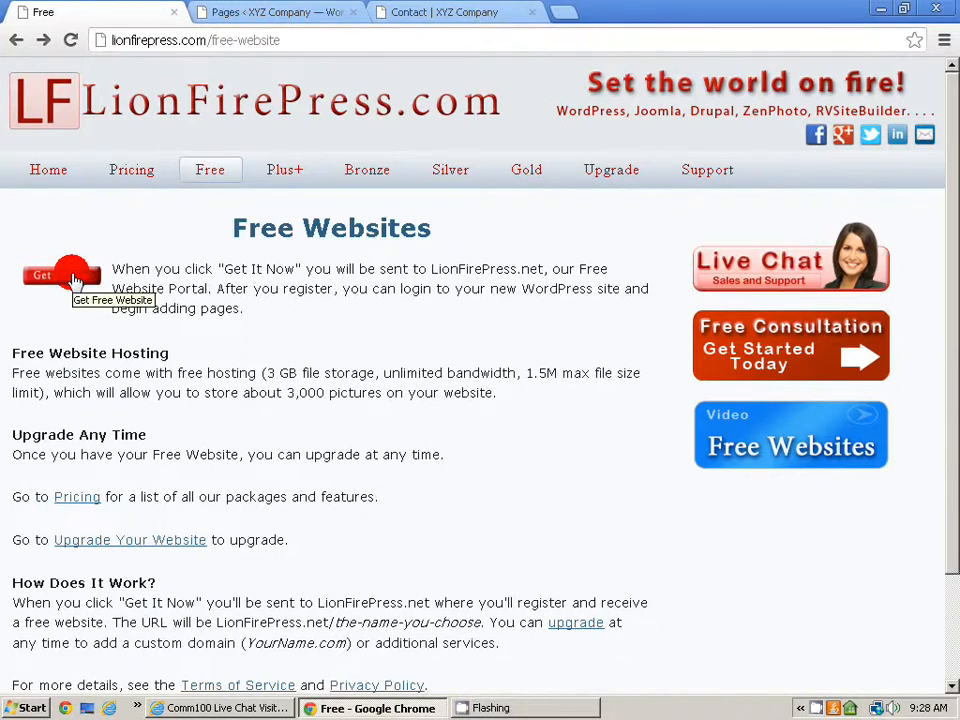
Step: Open the free website portal, then look over the XYZ Company site's Contact page and its list of pages
{"action": "left_click", "coordinate": [73, 278]}
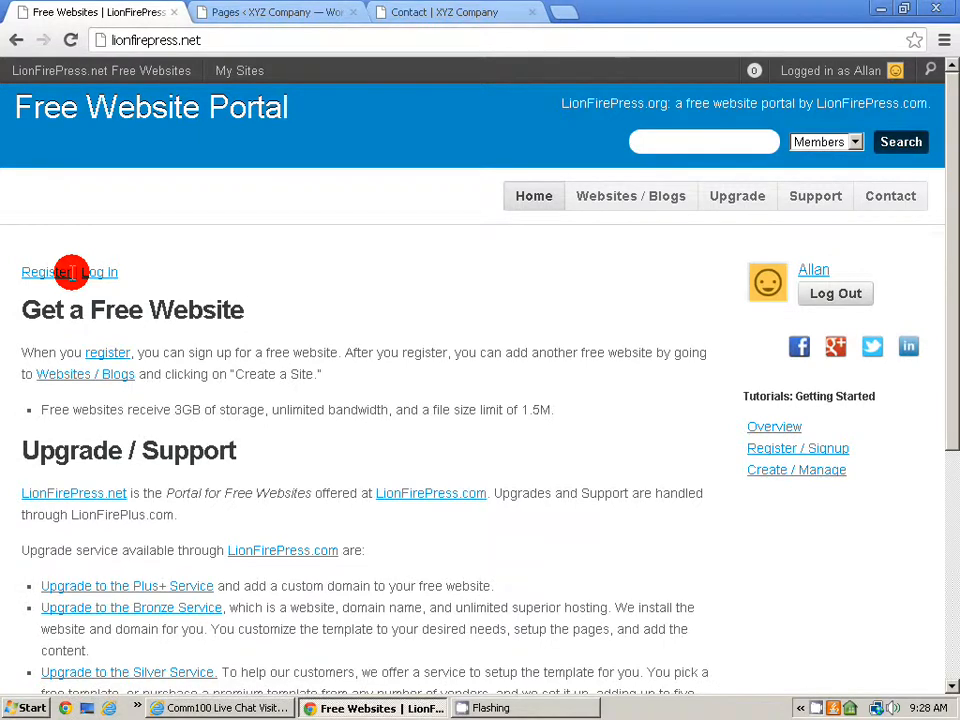
{"action": "left_click", "coordinate": [467, 17]}
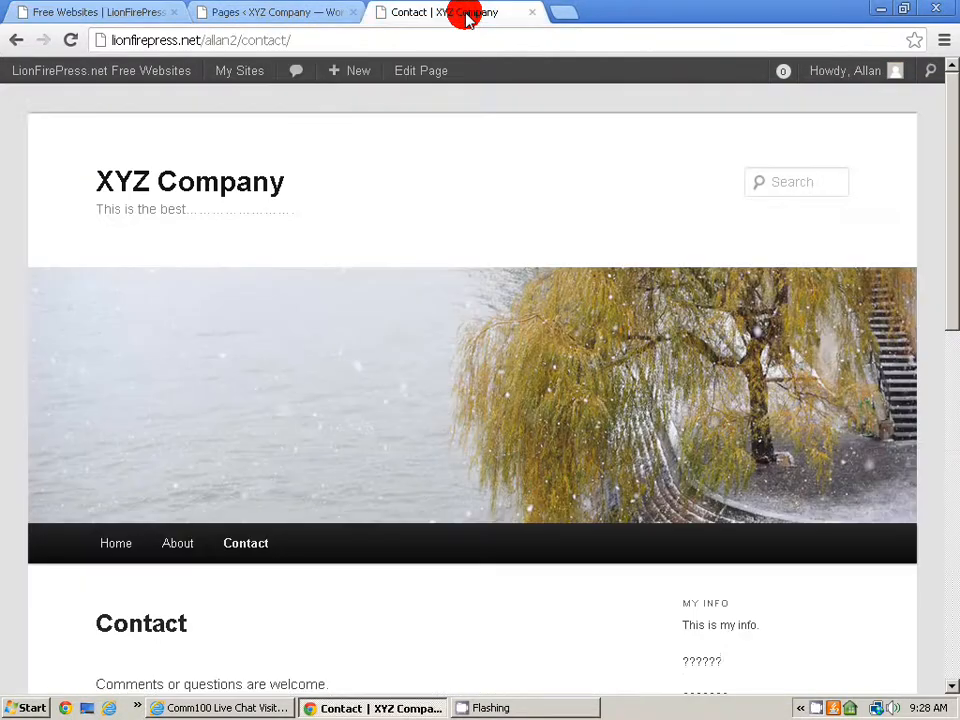
{"action": "left_click", "coordinate": [311, 14]}
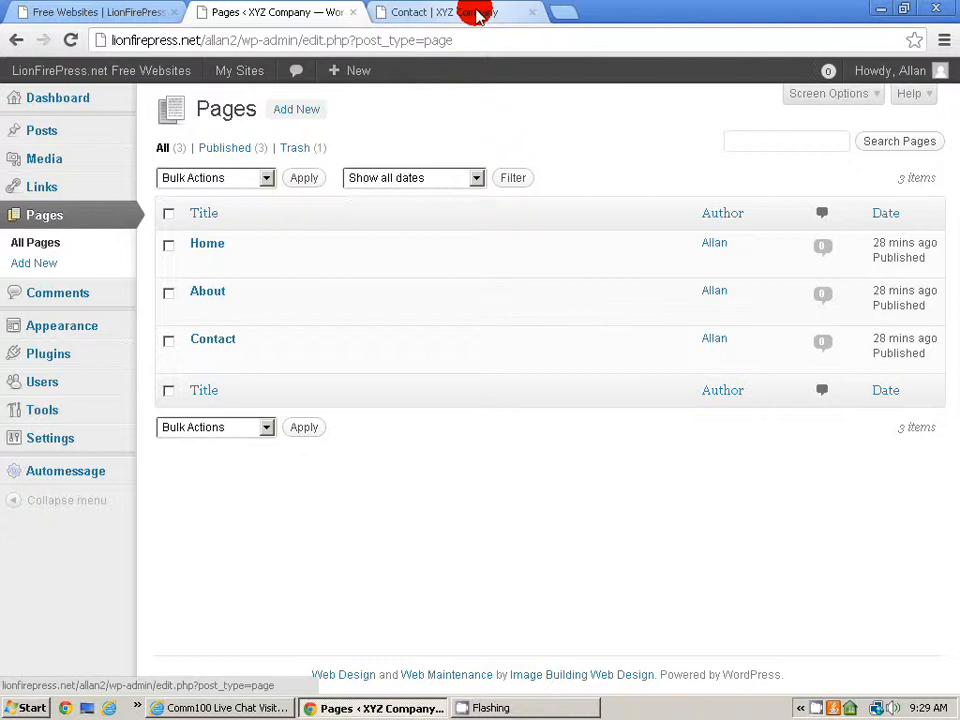
Step: Open the form for creating a new site from the My Sites page of the XYZ Company dashboard
{"action": "mouse_move", "coordinate": [64, 100]}
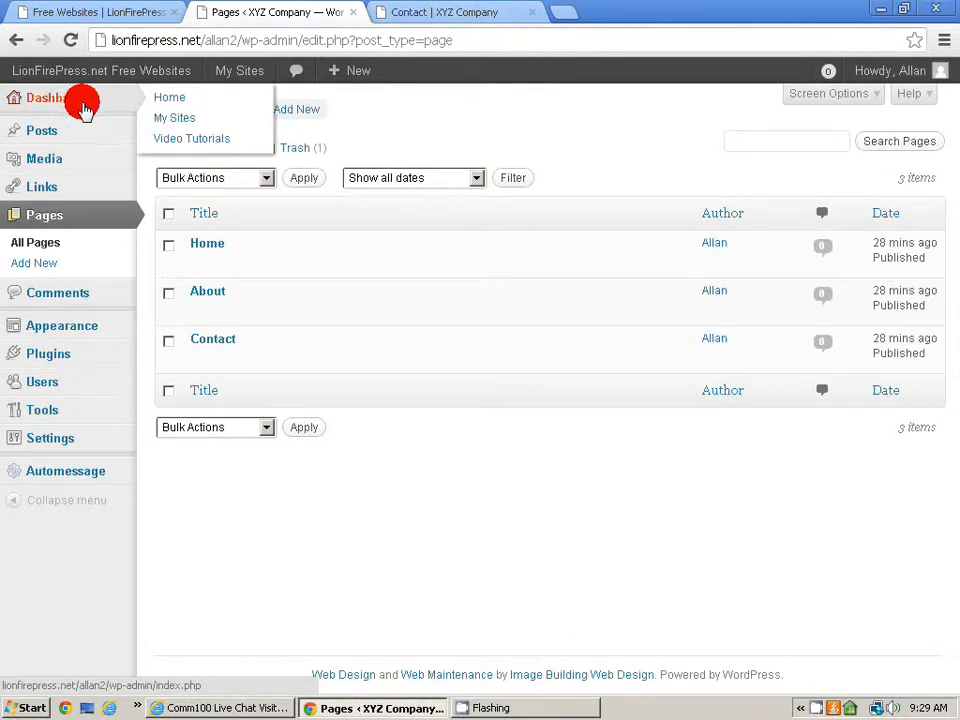
{"action": "left_click", "coordinate": [175, 118]}
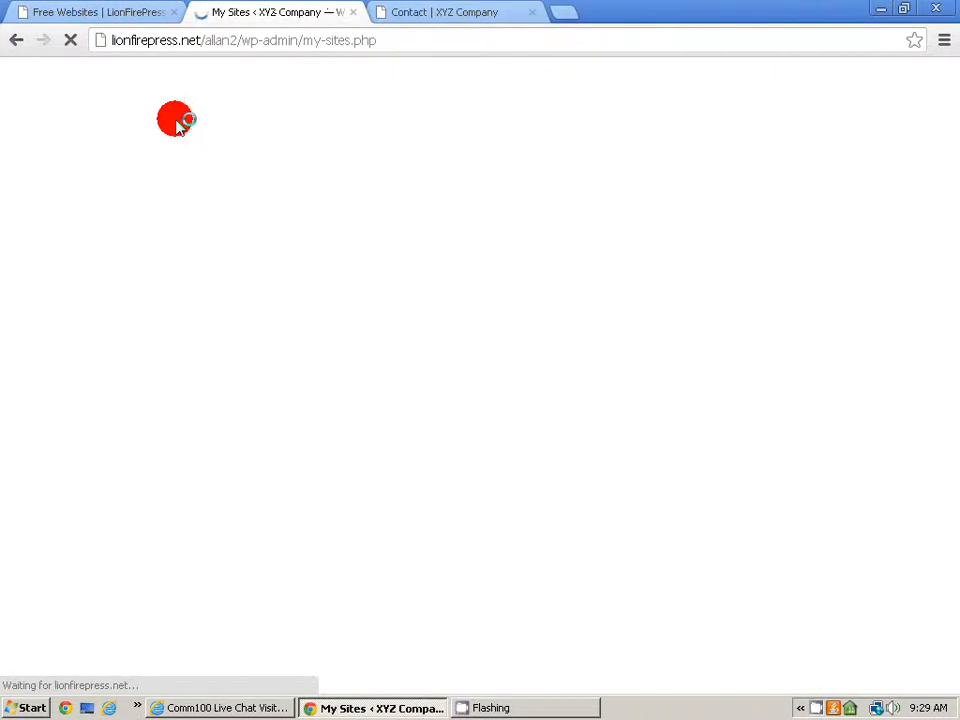
{"action": "left_click", "coordinate": [216, 190]}
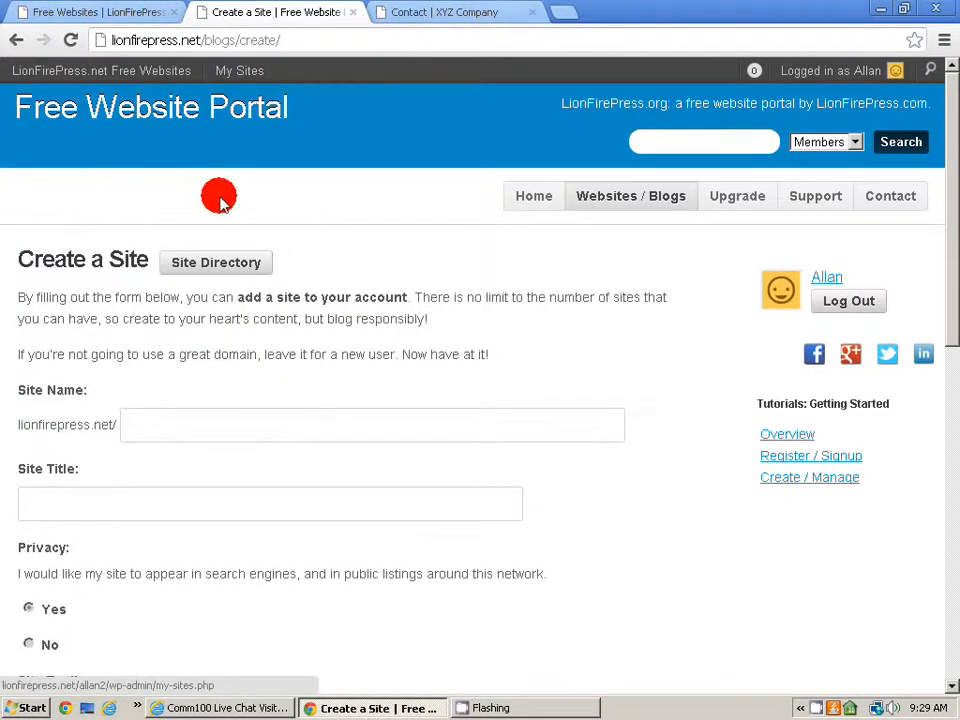
Step: Enter the owner's first name followed by "blog" as the site name, and the owner's first name in possessive form plus "Blog" as the title
{"action": "left_click", "coordinate": [237, 416]}
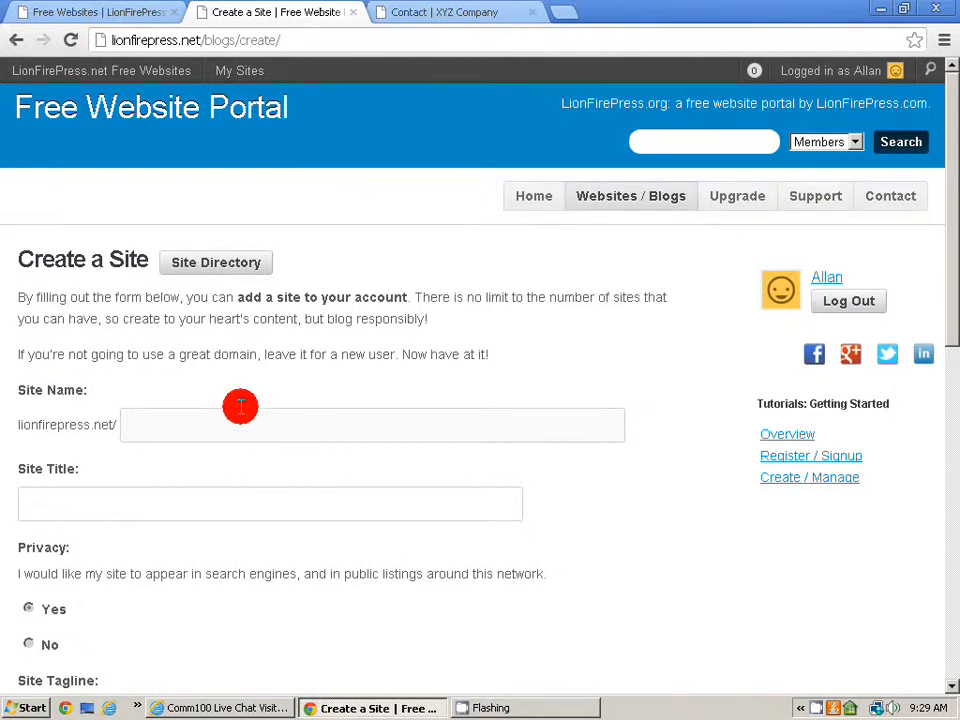
{"action": "type", "text": "alla"}
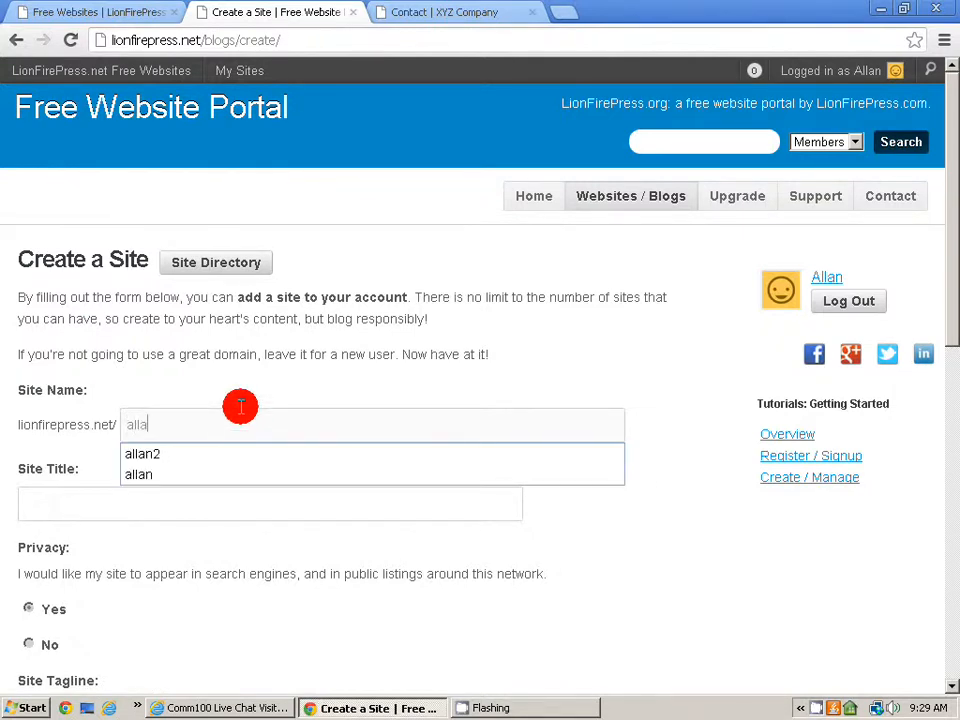
{"action": "type", "text": "nblog"}
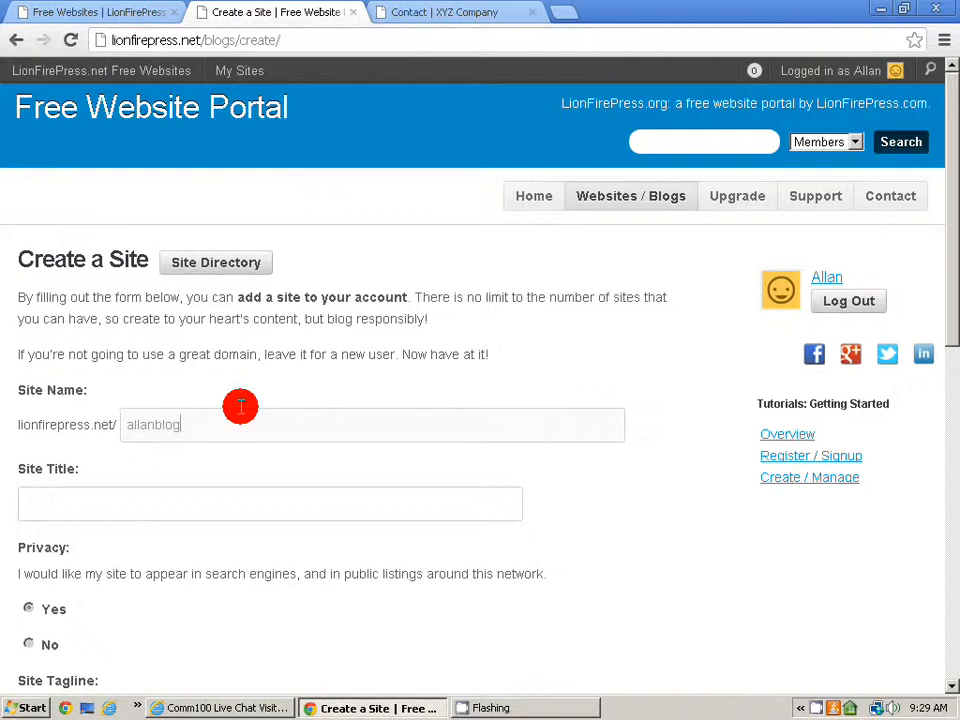
{"action": "key", "text": "Tab"}
{"action": "type", "text": "Allan"}
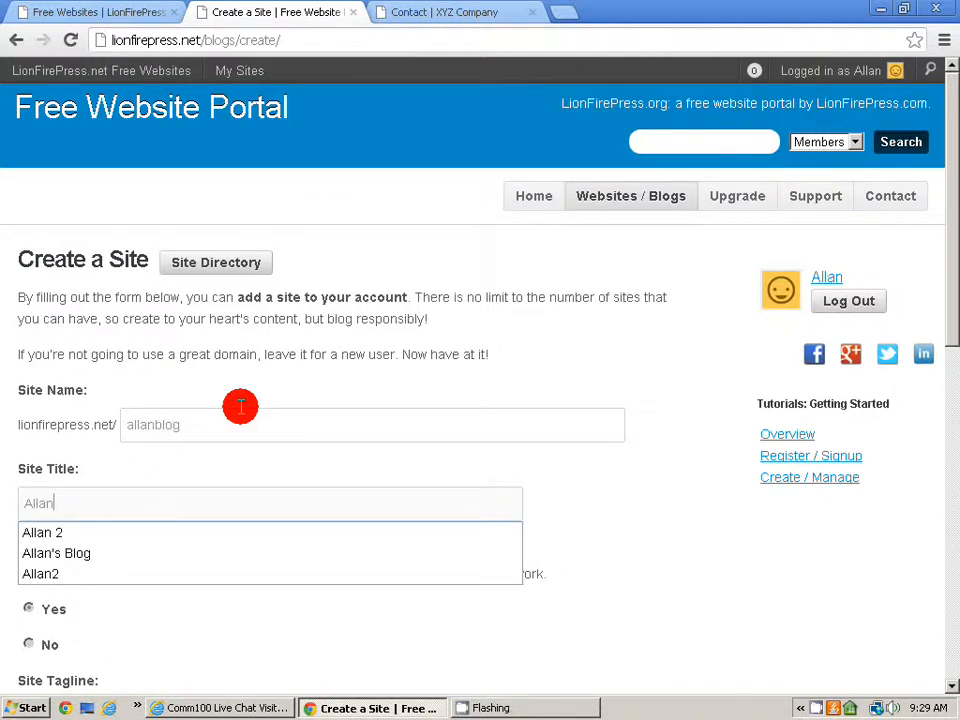
{"action": "type", "text": "'s"}
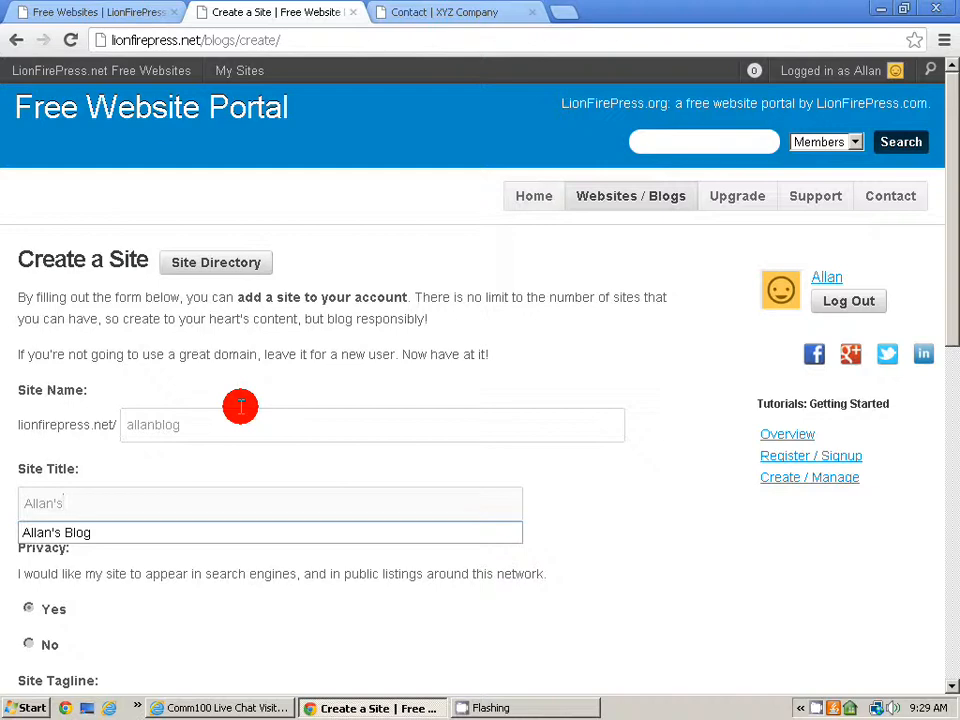
{"action": "key", "text": "Down"}
{"action": "key", "text": "Return"}
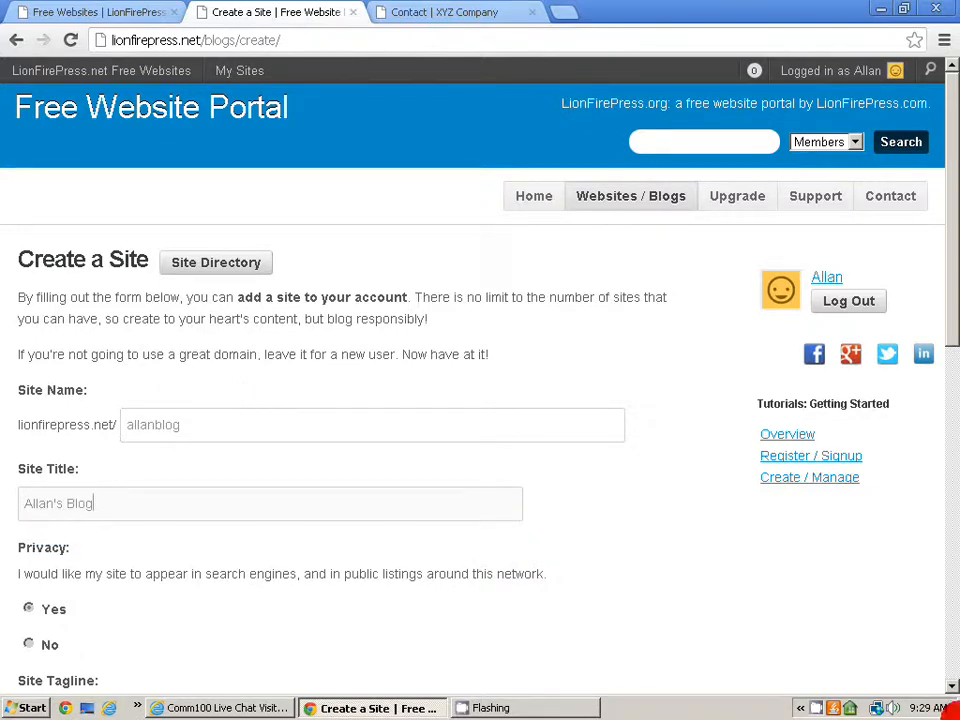
Step: Create the site with a blank tagline and the Public privacy option, and return to the site directory
{"action": "scroll", "coordinate": [450, 415], "scroll_direction": "down", "scroll_amount": 6}
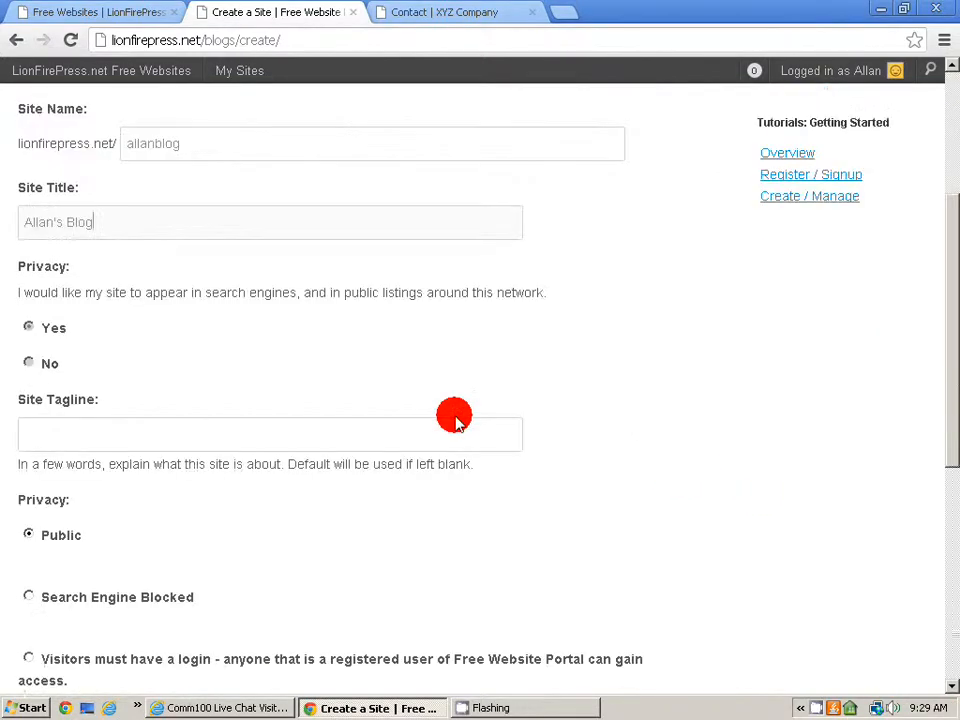
{"action": "scroll", "coordinate": [454, 416], "scroll_direction": "down", "scroll_amount": 3}
{"action": "left_click", "coordinate": [111, 558]}
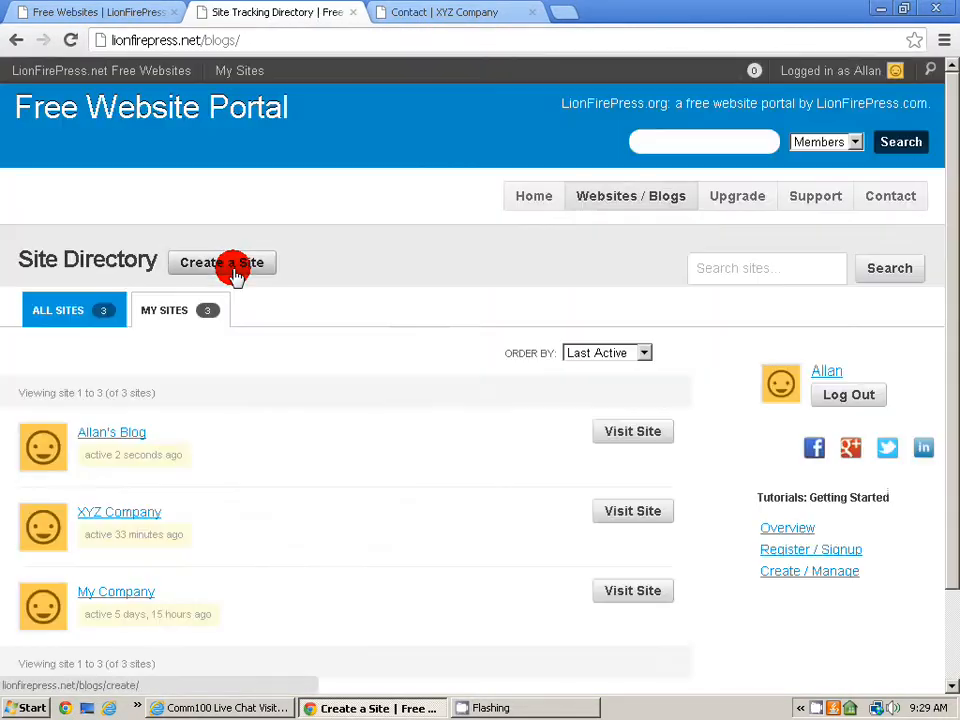
Step: Open the new blog from the site directory and review its home page, including the sample post and sidebar
{"action": "left_click", "coordinate": [173, 314]}
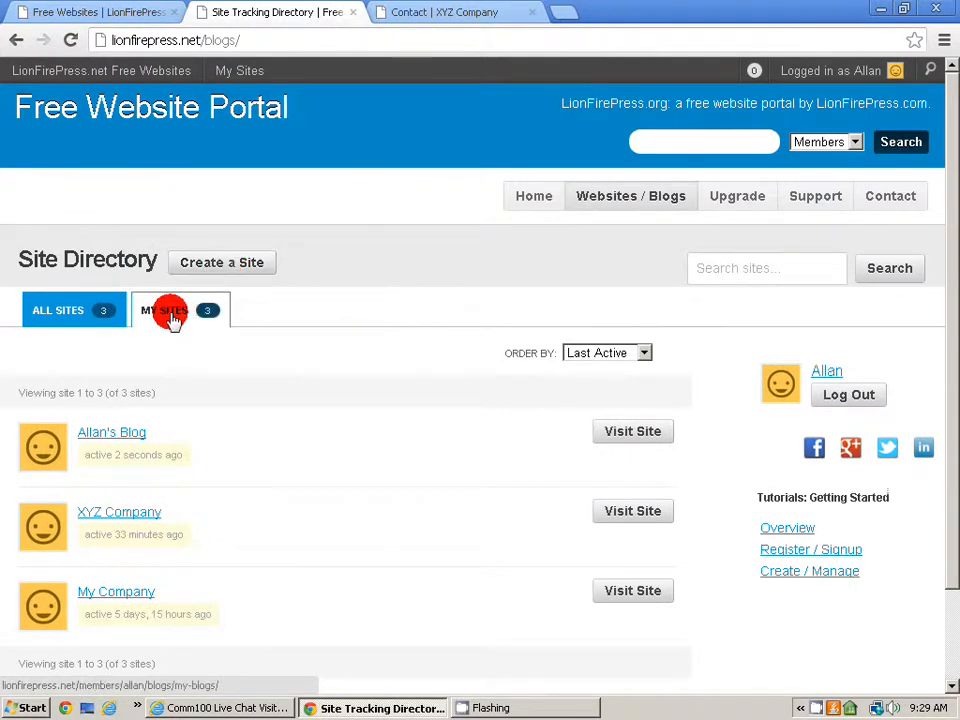
{"action": "left_click", "coordinate": [115, 441]}
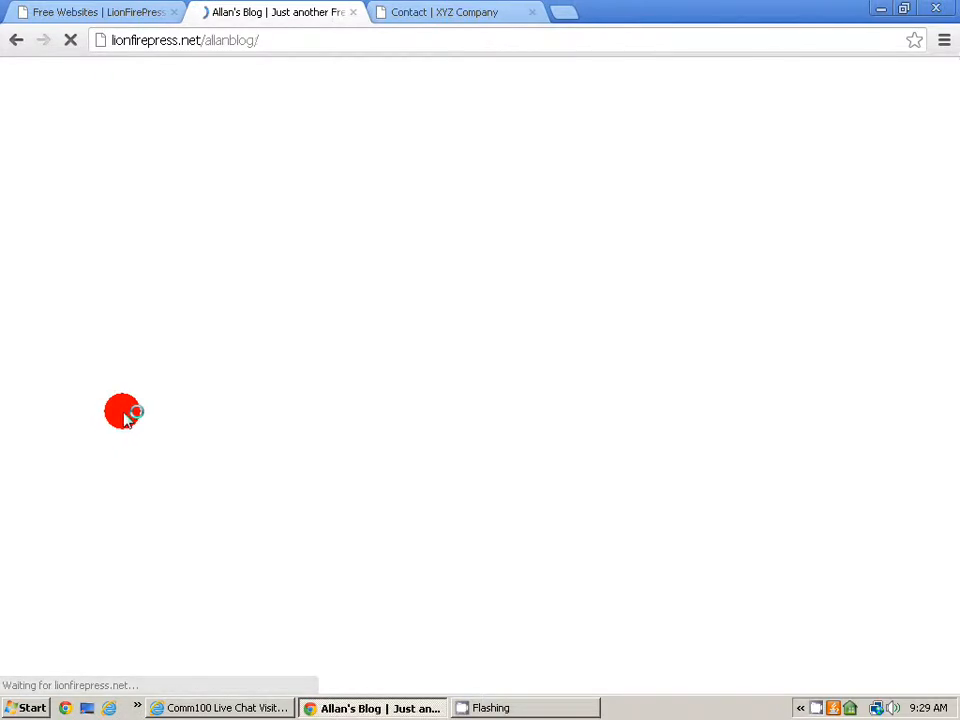
{"action": "scroll", "coordinate": [223, 336], "scroll_direction": "down", "scroll_amount": 3}
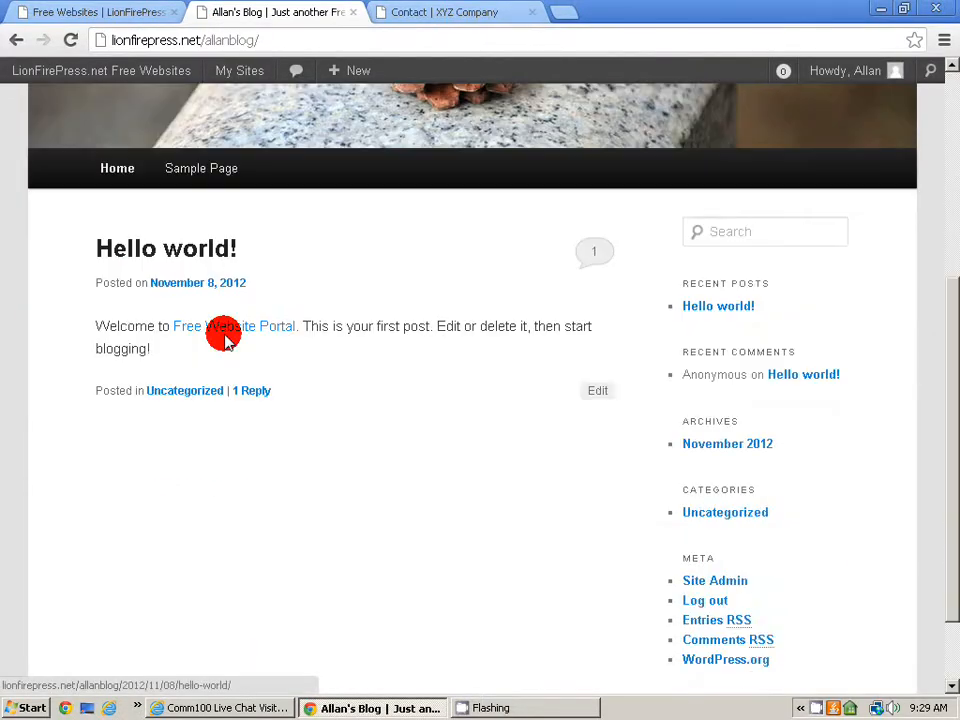
{"action": "scroll", "coordinate": [229, 336], "scroll_direction": "up", "scroll_amount": 3}
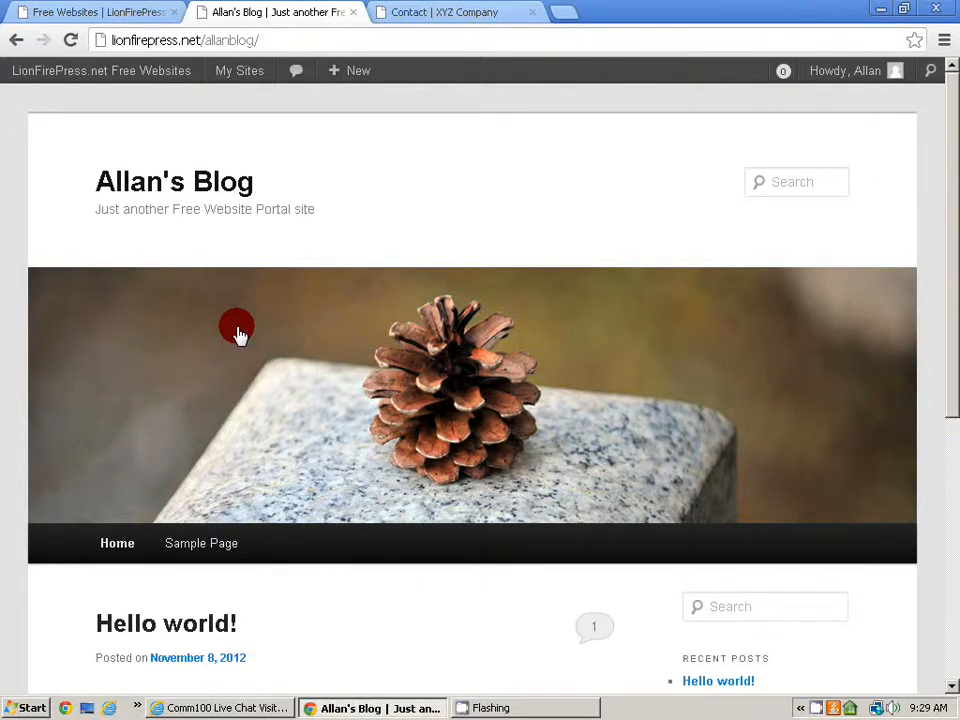
{"action": "scroll", "coordinate": [238, 333], "scroll_direction": "down", "scroll_amount": 3}
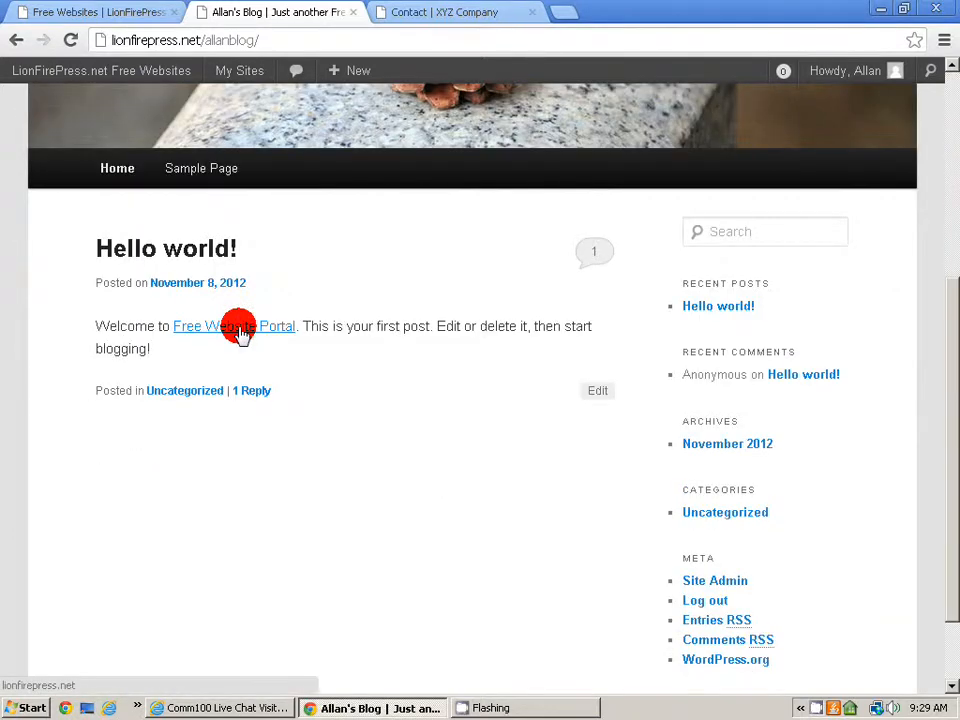
{"action": "scroll", "coordinate": [238, 333], "scroll_direction": "up", "scroll_amount": 3}
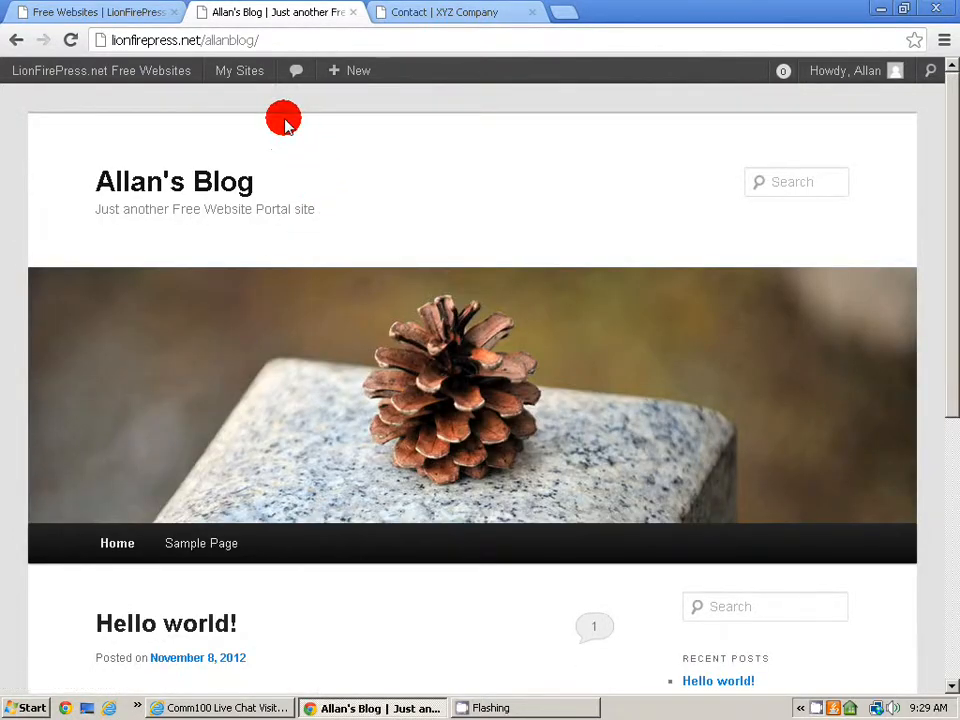
Step: Close the XYZ Company Contact page and open the new blog's dashboard
{"action": "left_click", "coordinate": [527, 12]}
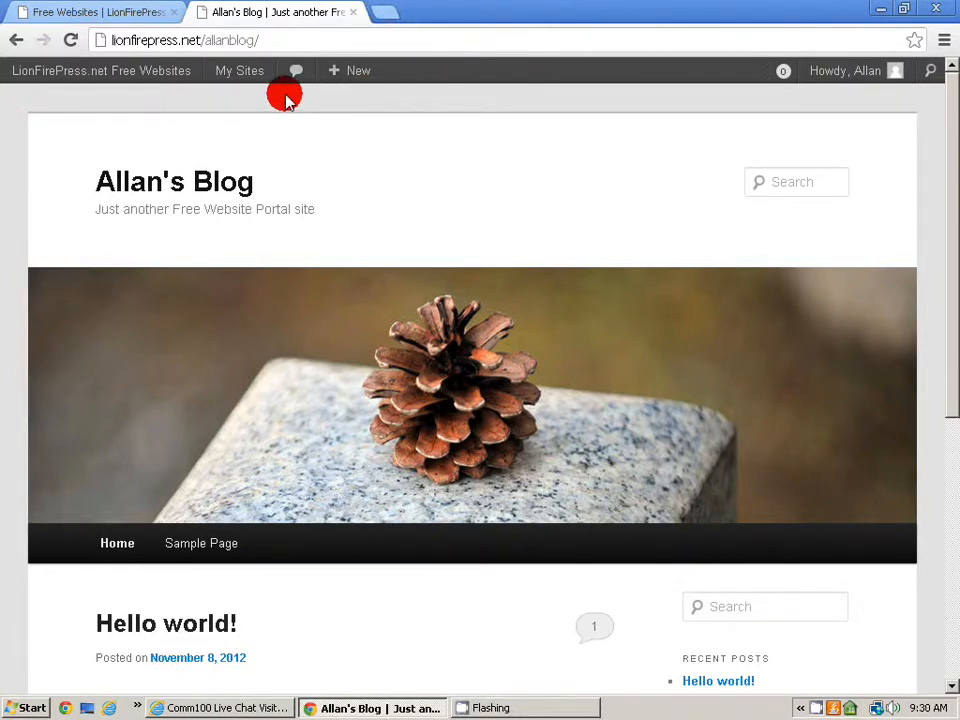
{"action": "mouse_move", "coordinate": [230, 78]}
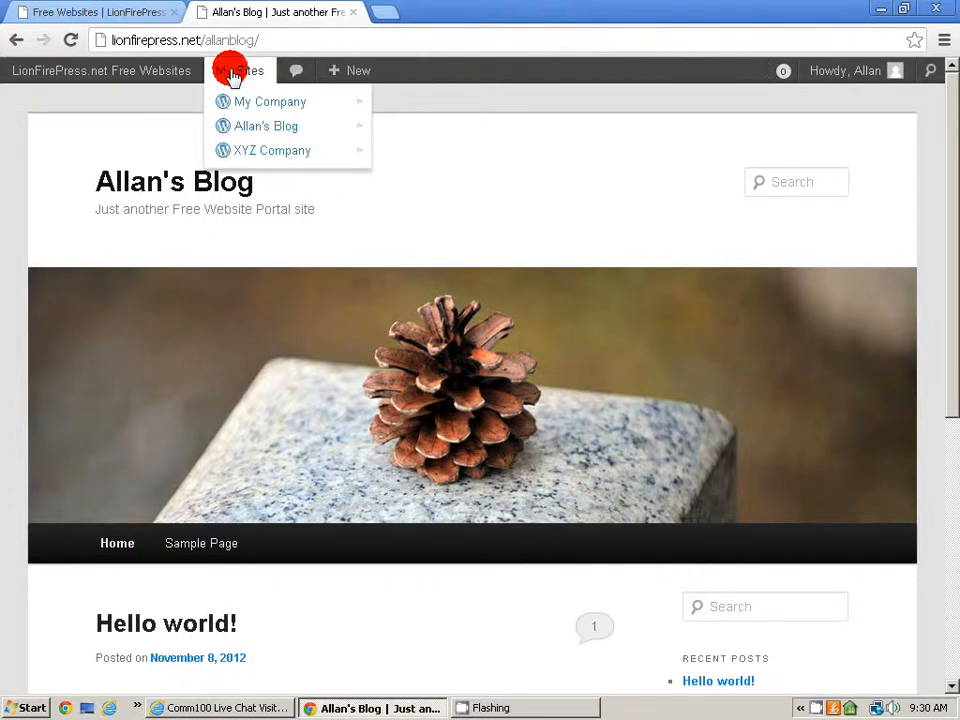
{"action": "left_click", "coordinate": [284, 126]}
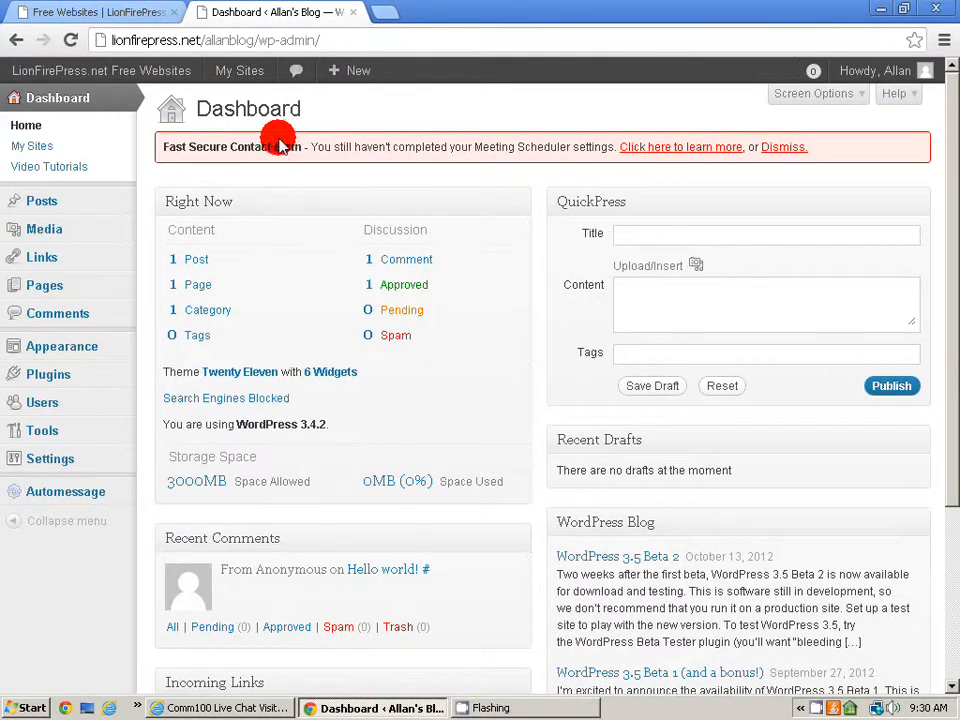
Step: Move the "Hello world!" sample post in the blog's posts list to the trash
{"action": "mouse_move", "coordinate": [64, 204]}
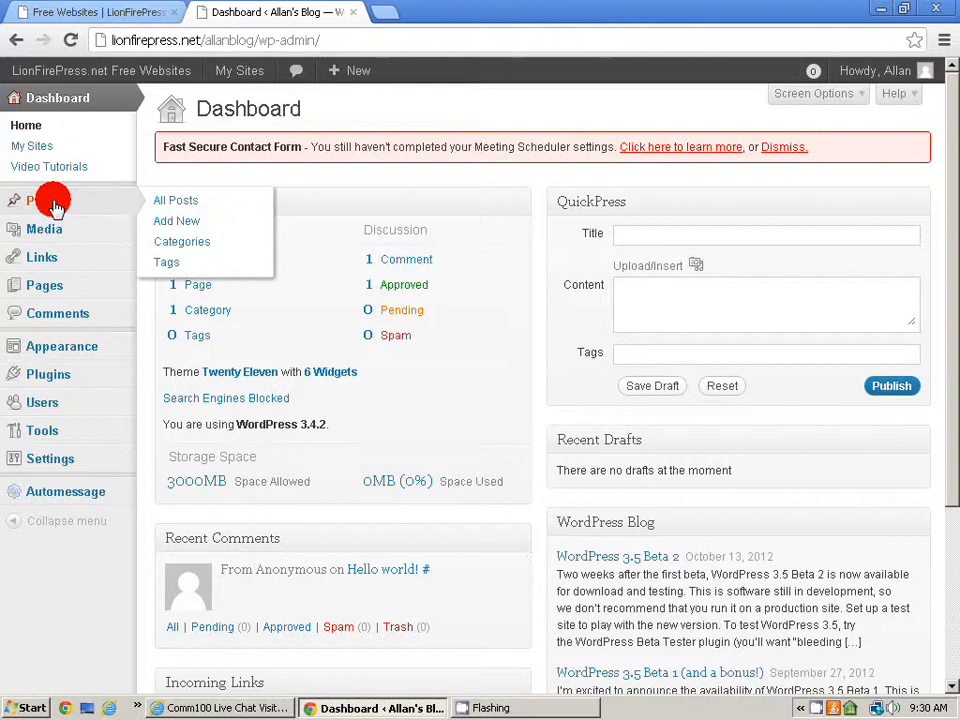
{"action": "left_click", "coordinate": [55, 204]}
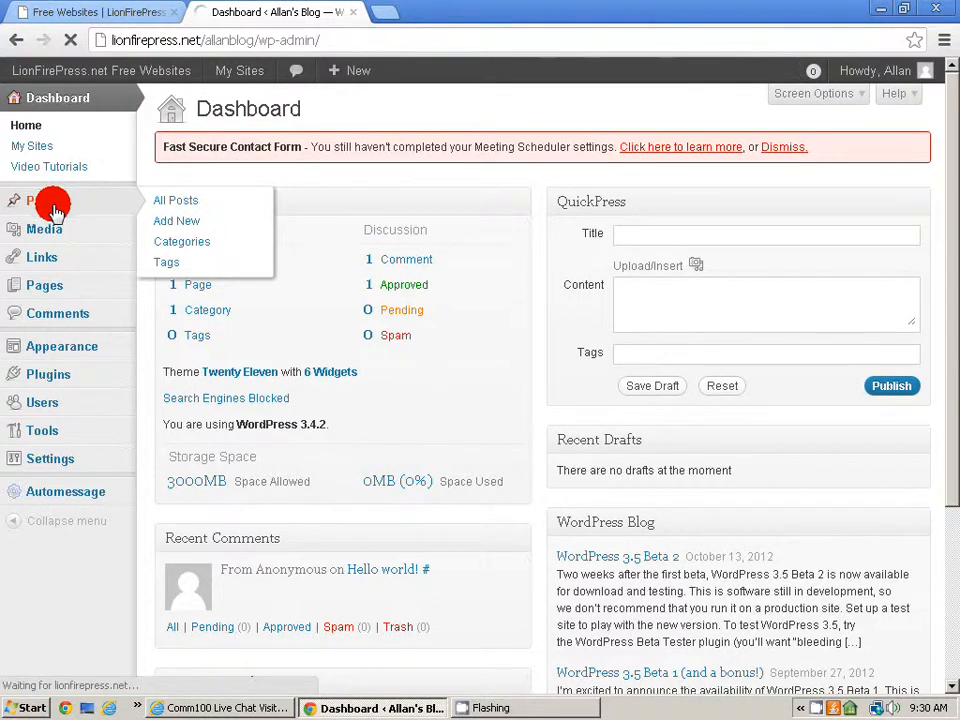
{"action": "mouse_move", "coordinate": [39, 283]}
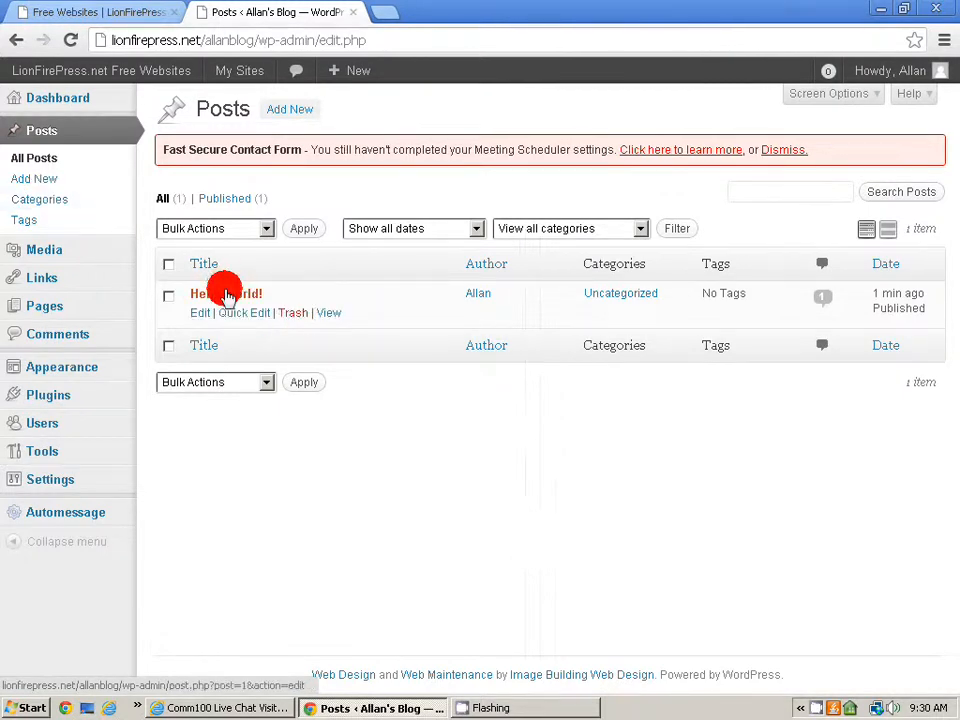
{"action": "left_click", "coordinate": [293, 314]}
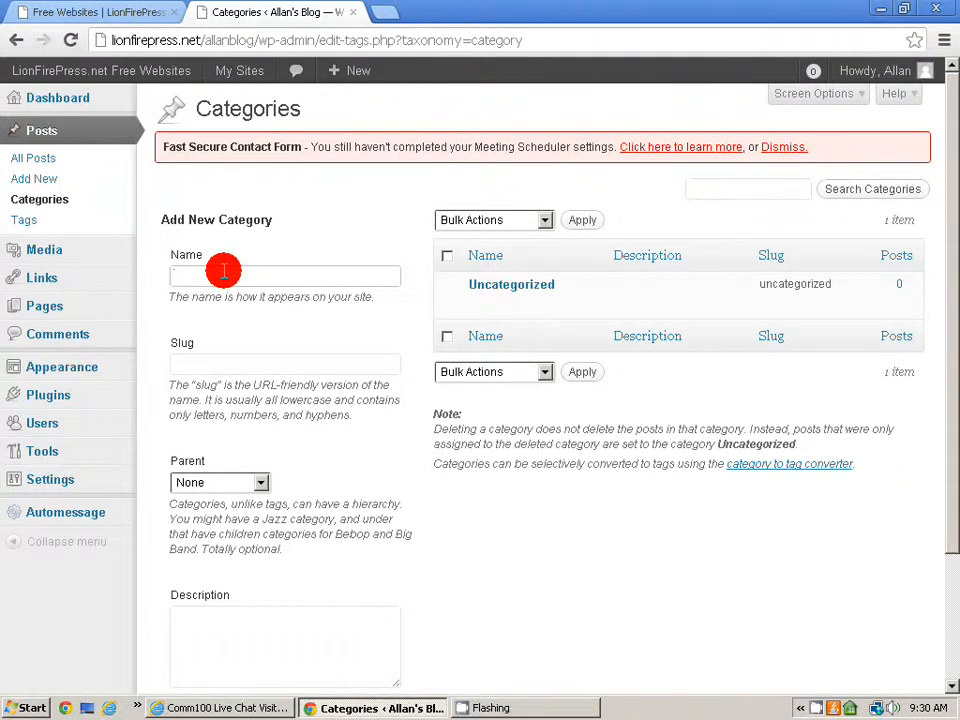
Step: Add a post category named Category1 with no parent
{"action": "type", "text": "Category1"}
{"action": "scroll", "coordinate": [317, 375], "scroll_direction": "down", "scroll_amount": 3}
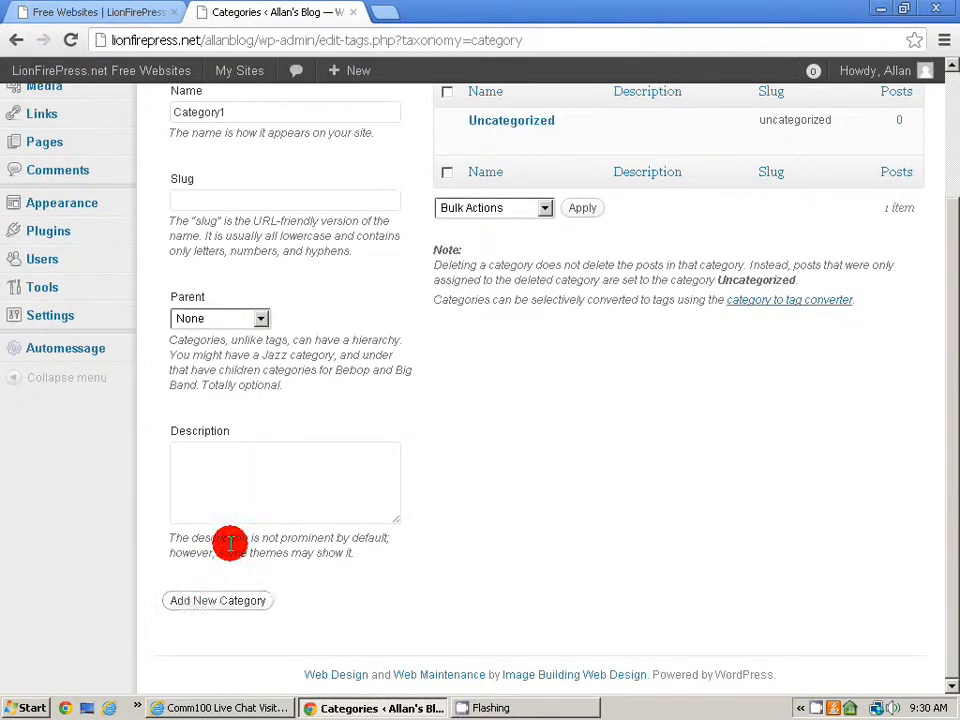
{"action": "key", "text": "Return"}
{"action": "scroll", "coordinate": [424, 339], "scroll_direction": "up", "scroll_amount": 3}
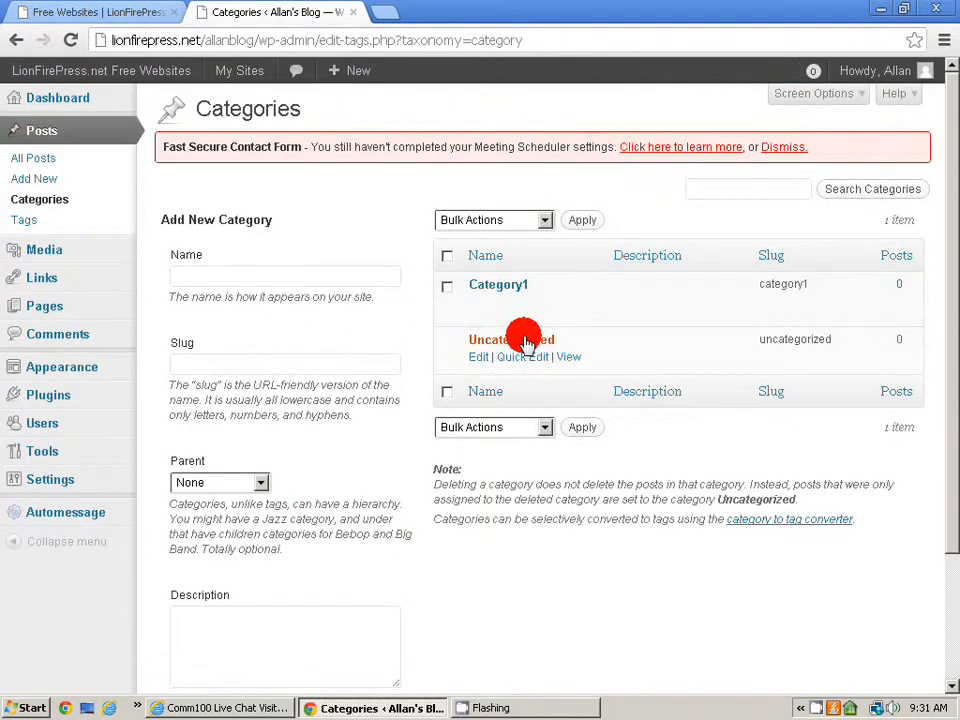
Step: Add a second post category named Category2 with no parent
{"action": "left_click", "coordinate": [285, 273]}
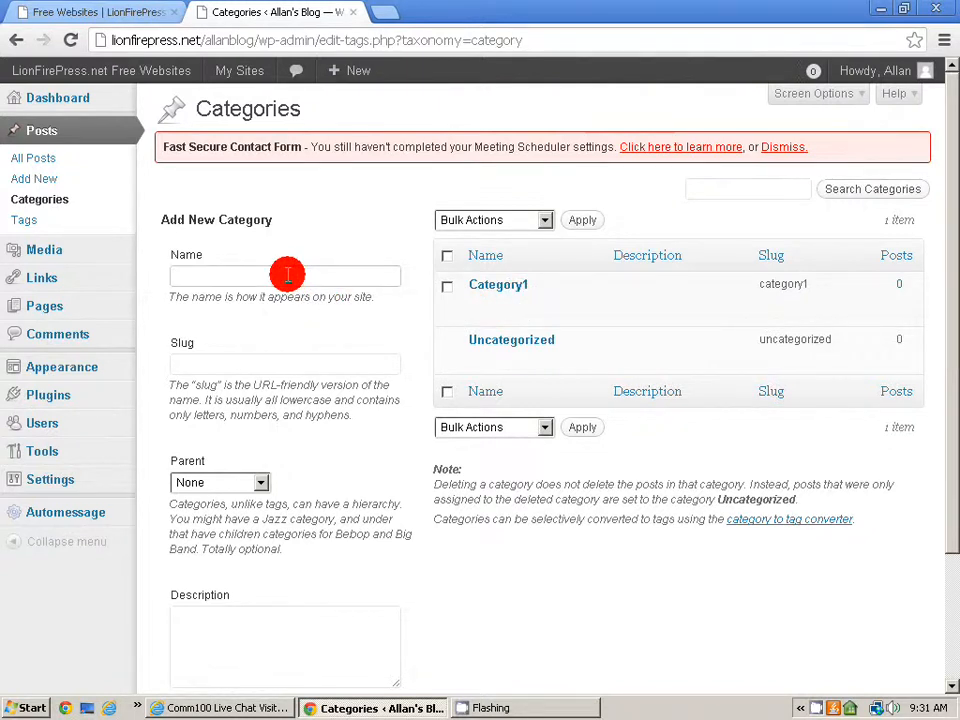
{"action": "type", "text": "Category2"}
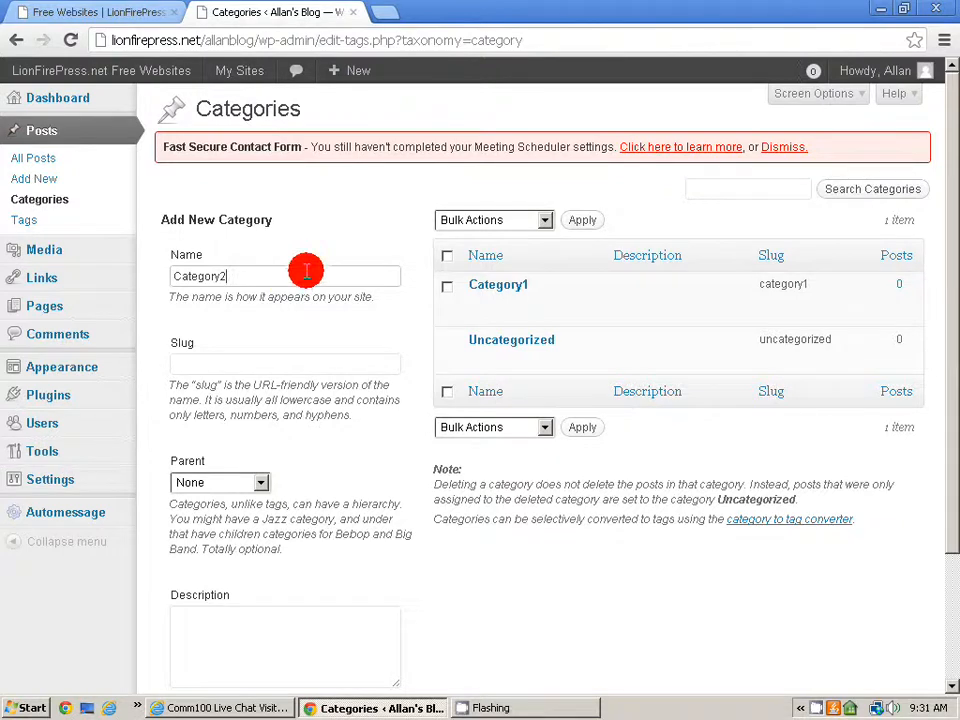
{"action": "scroll", "coordinate": [330, 370], "scroll_direction": "down", "scroll_amount": 3}
{"action": "left_click", "coordinate": [276, 596]}
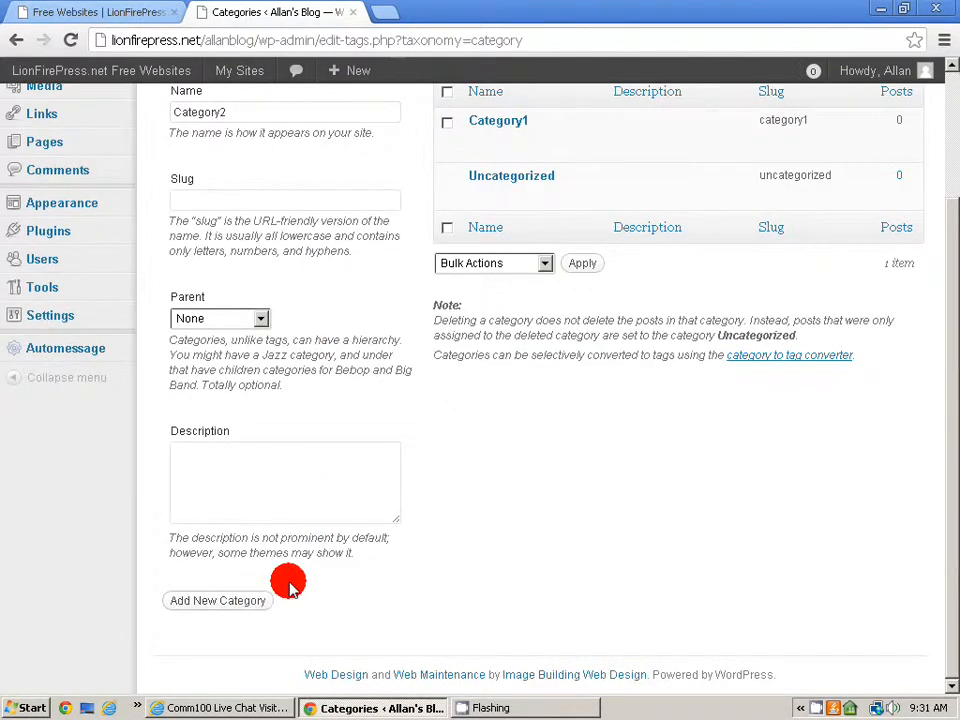
{"action": "scroll", "coordinate": [330, 566], "scroll_direction": "up", "scroll_amount": 3}
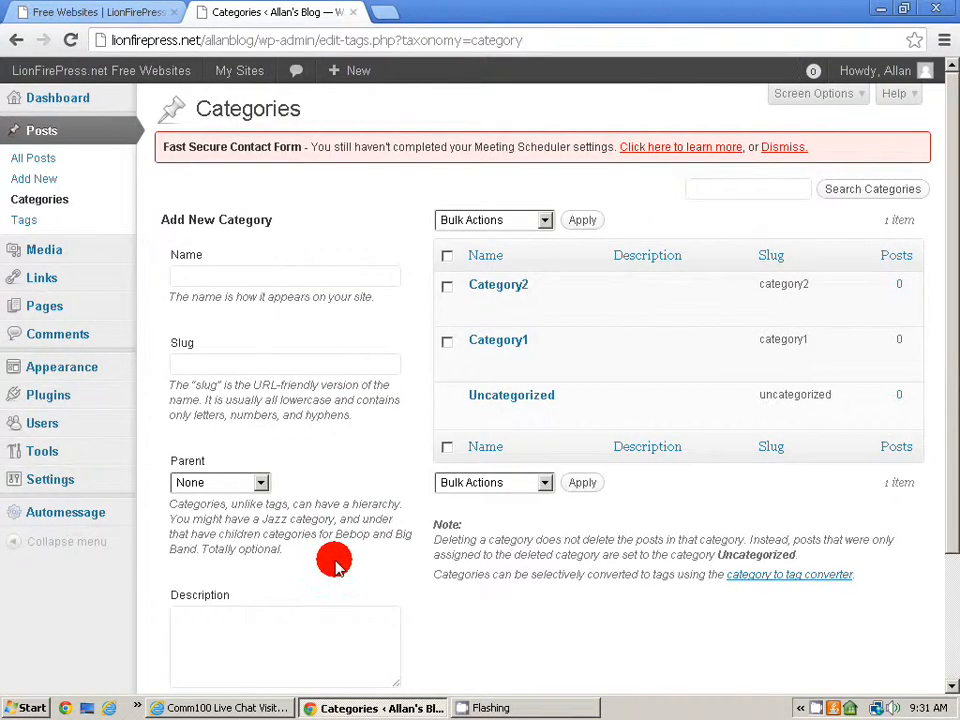
Step: Create a new post titled "Blog #1" with the body text "This is blog #1."
{"action": "left_click", "coordinate": [47, 179]}
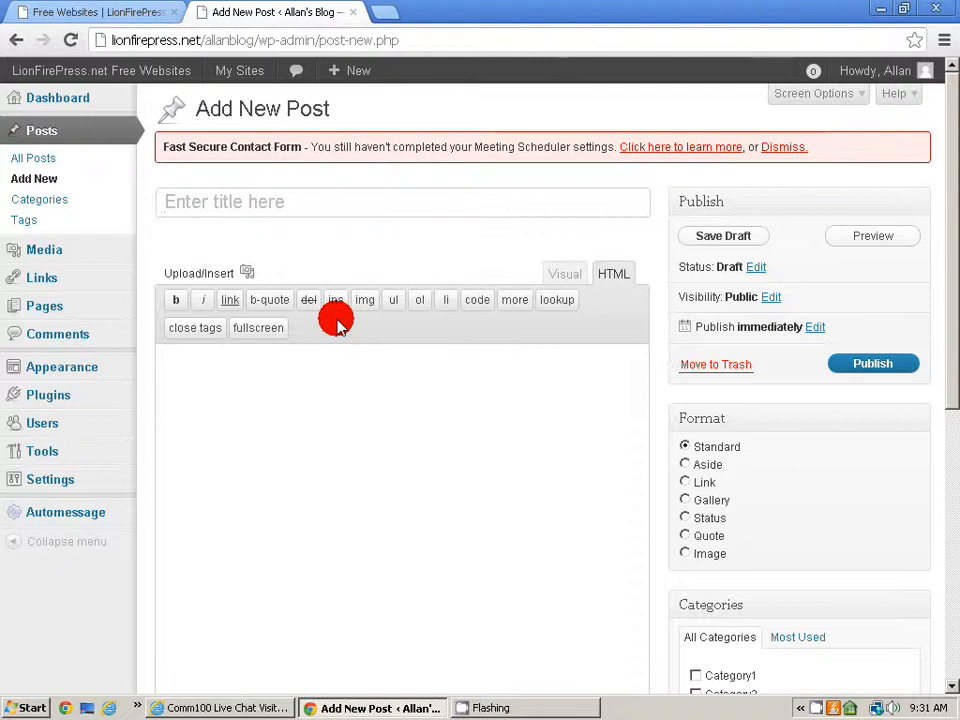
{"action": "left_click", "coordinate": [259, 224]}
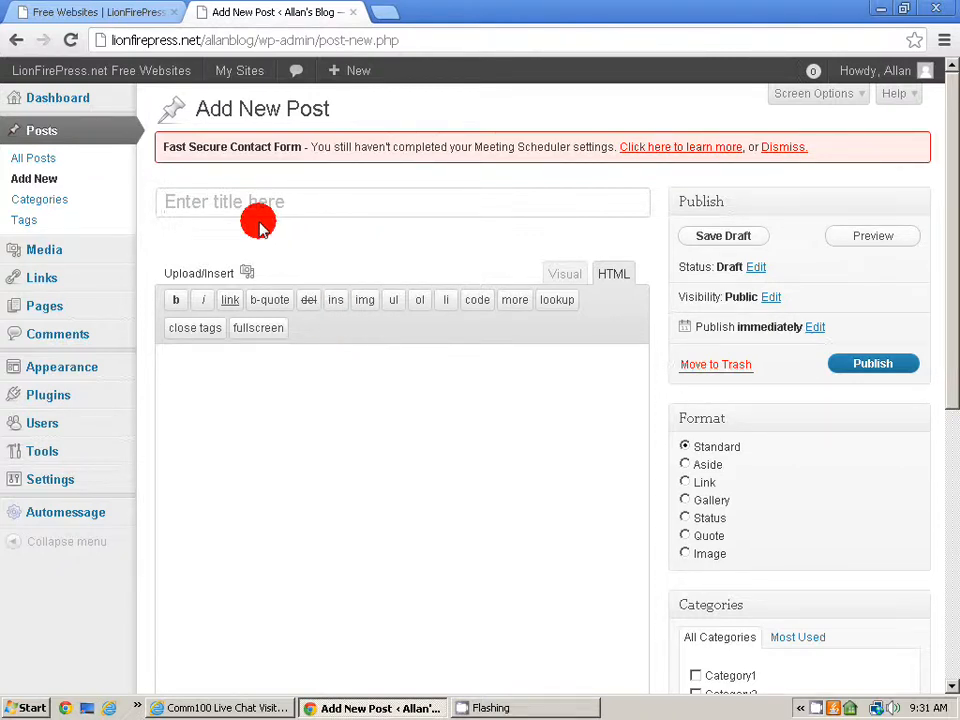
{"action": "type", "text": "B"}
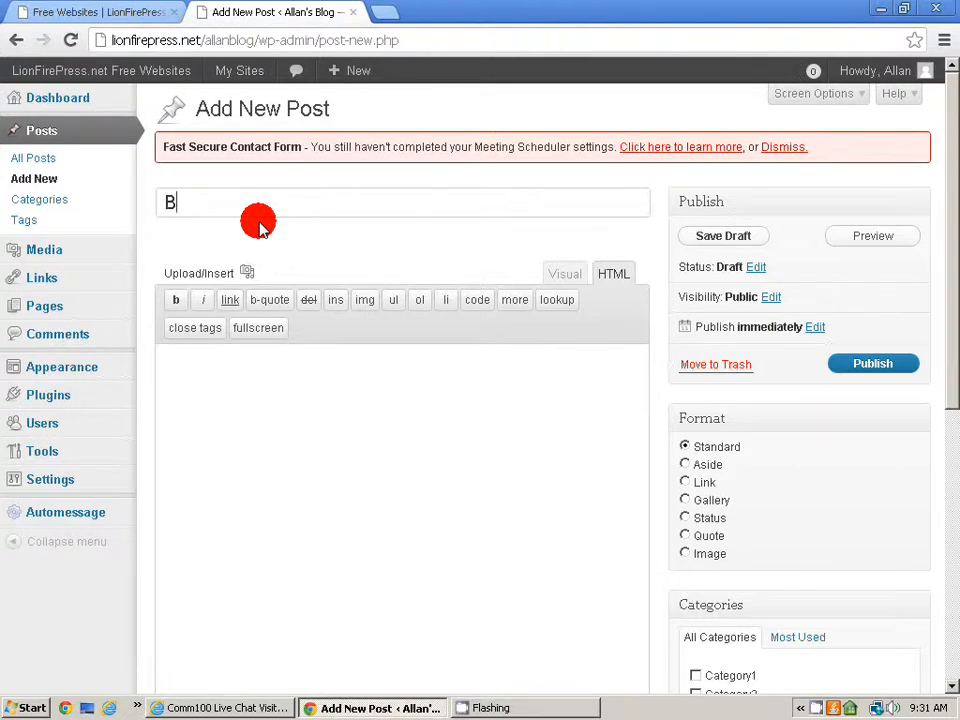
{"action": "type", "text": "log #1"}
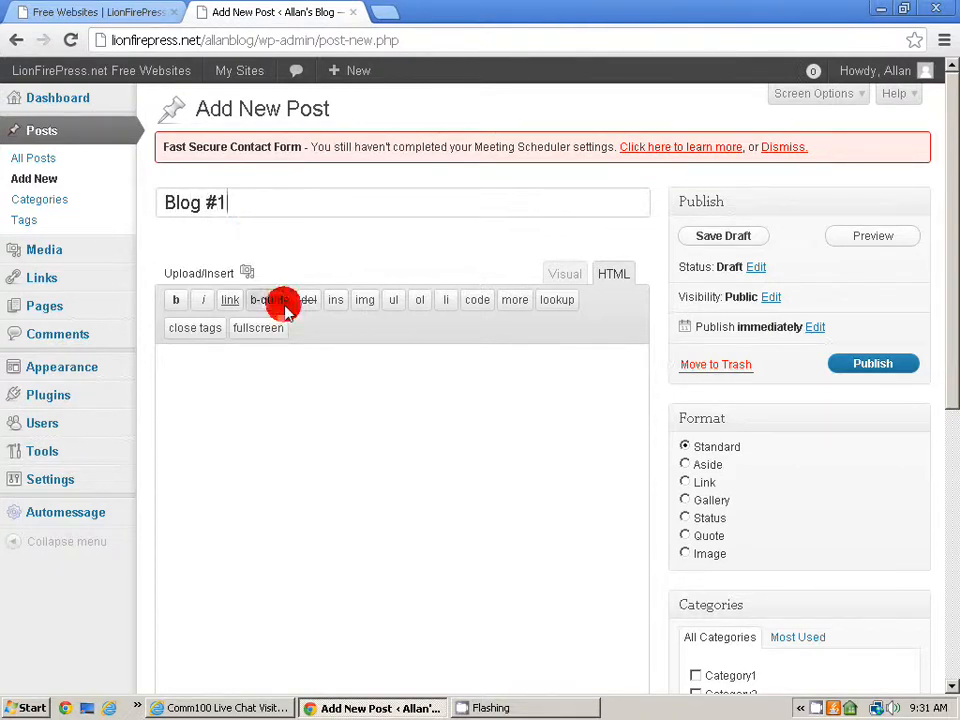
{"action": "left_click", "coordinate": [253, 398]}
{"action": "type", "text": "This i"}
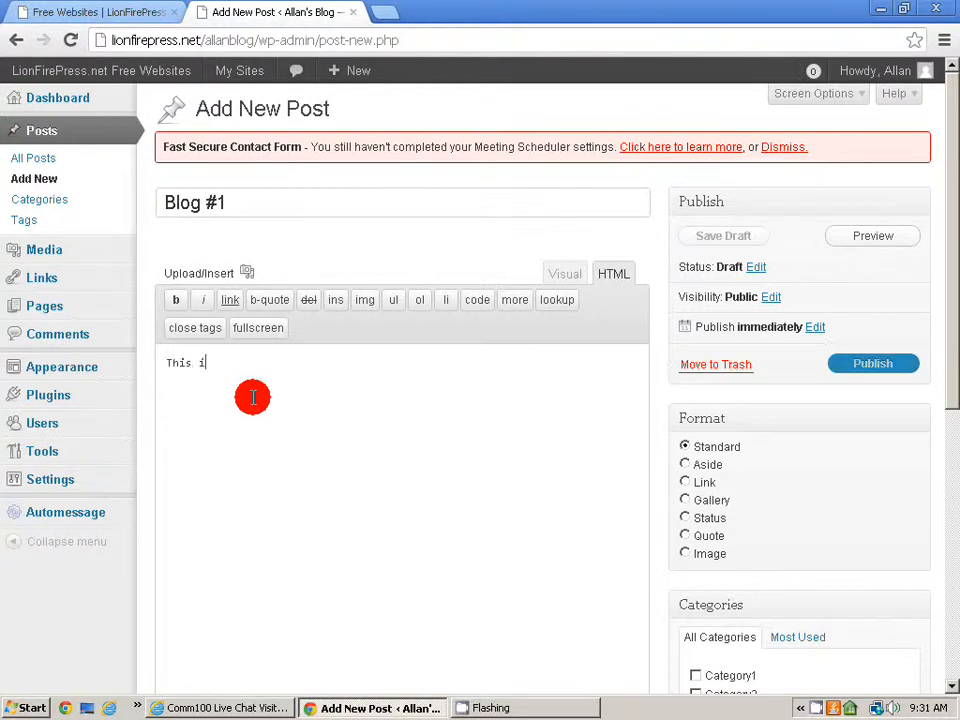
{"action": "type", "text": "s blo"}
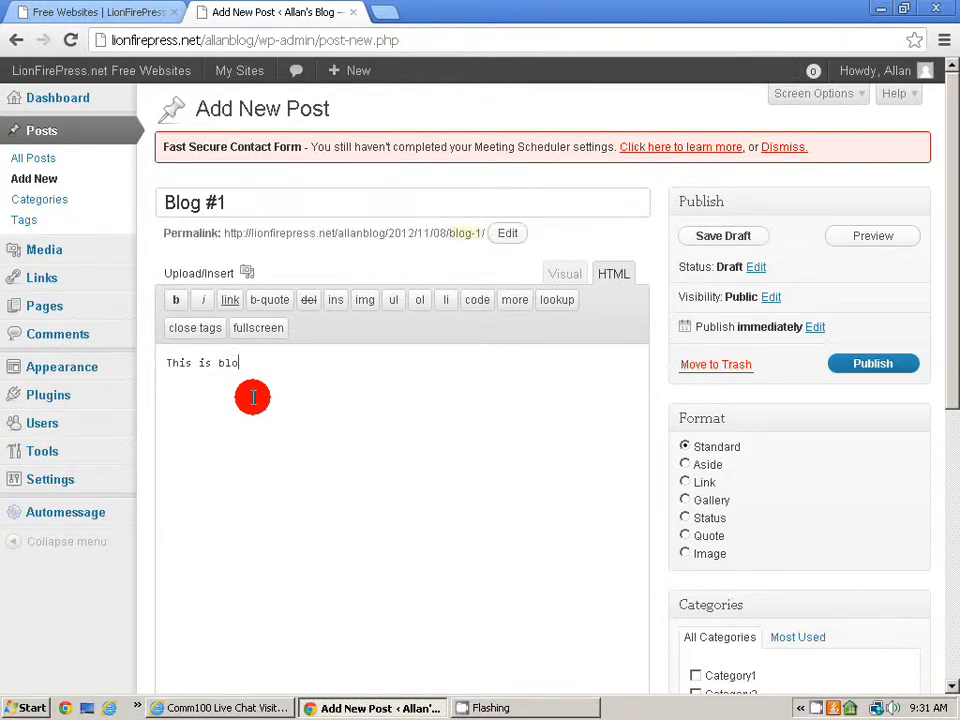
{"action": "type", "text": "g #1."}
Step: Assign the Blog #1 post to Category1 and publish it
{"action": "scroll", "coordinate": [290, 397], "scroll_direction": "down", "scroll_amount": 1}
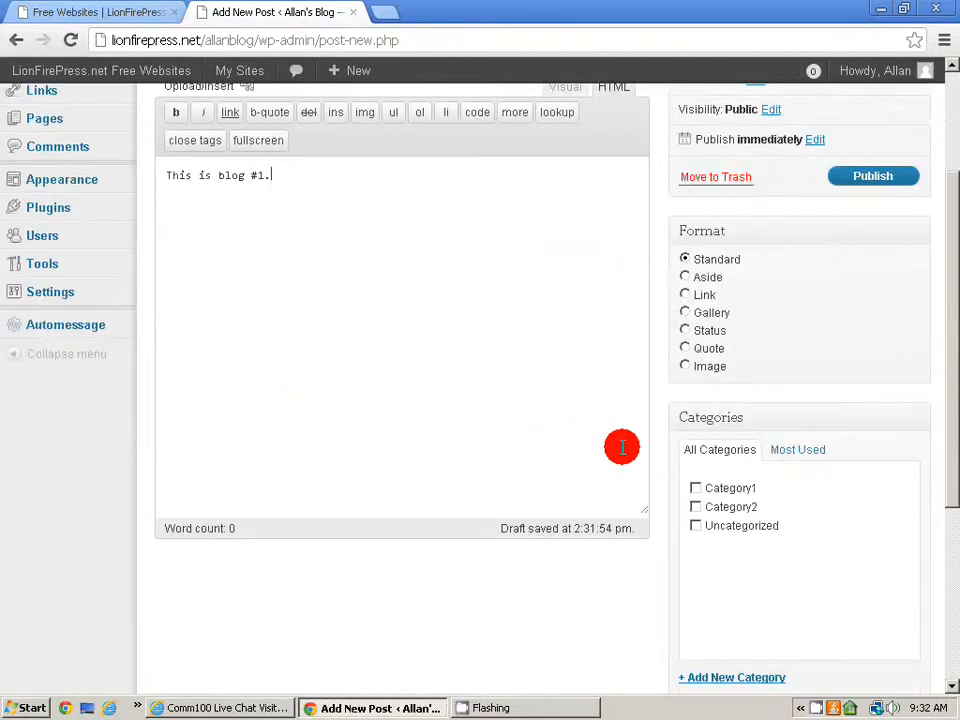
{"action": "left_click", "coordinate": [695, 488]}
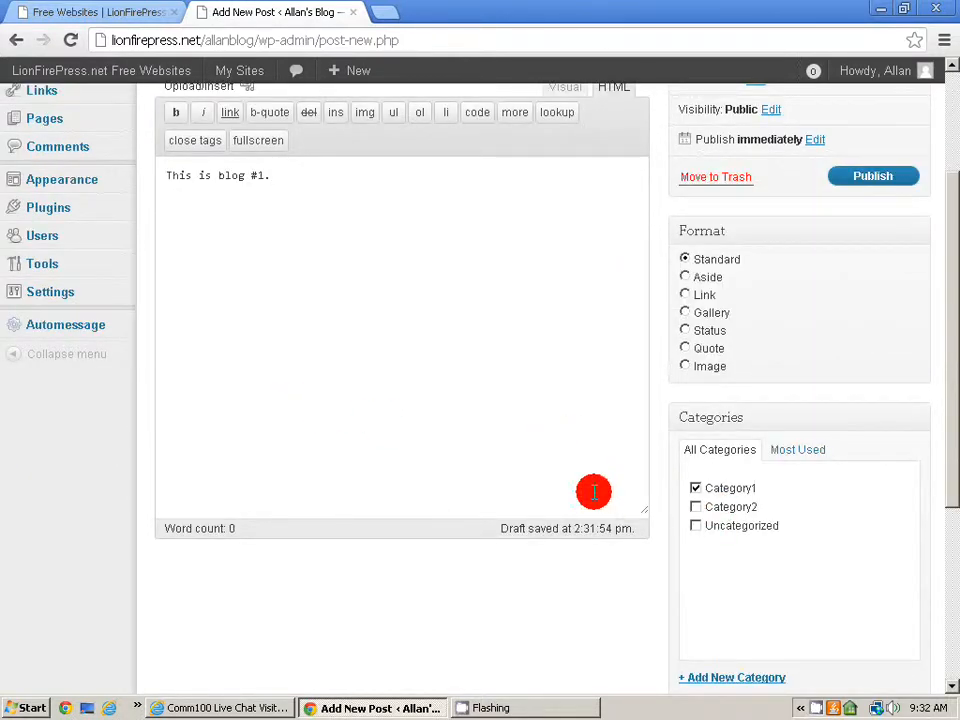
{"action": "scroll", "coordinate": [594, 491], "scroll_direction": "up", "scroll_amount": 2}
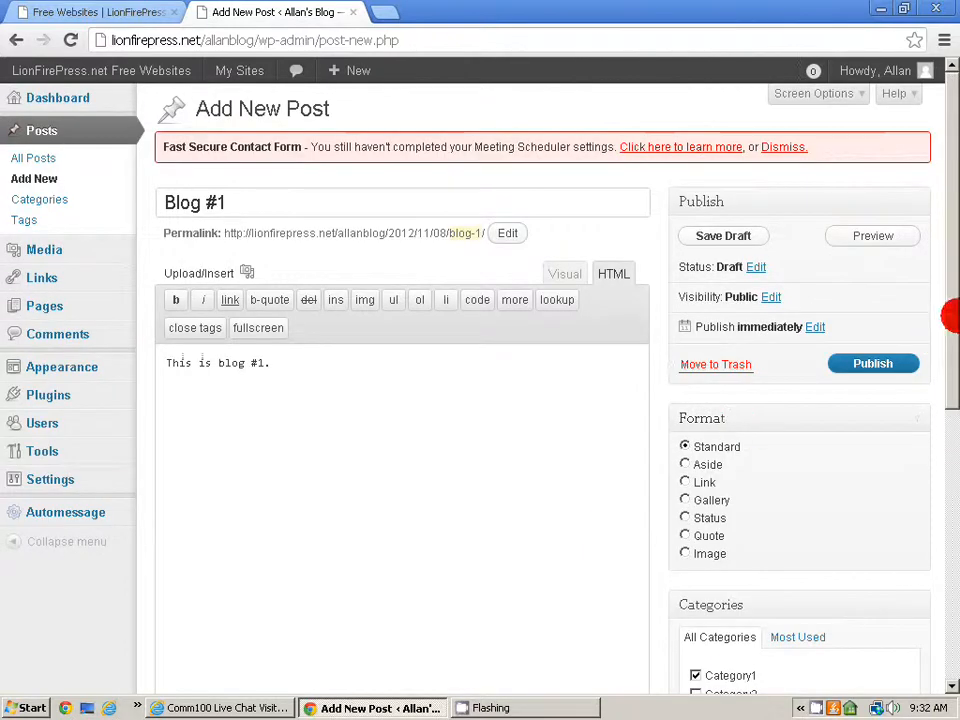
{"action": "left_click", "coordinate": [873, 364]}
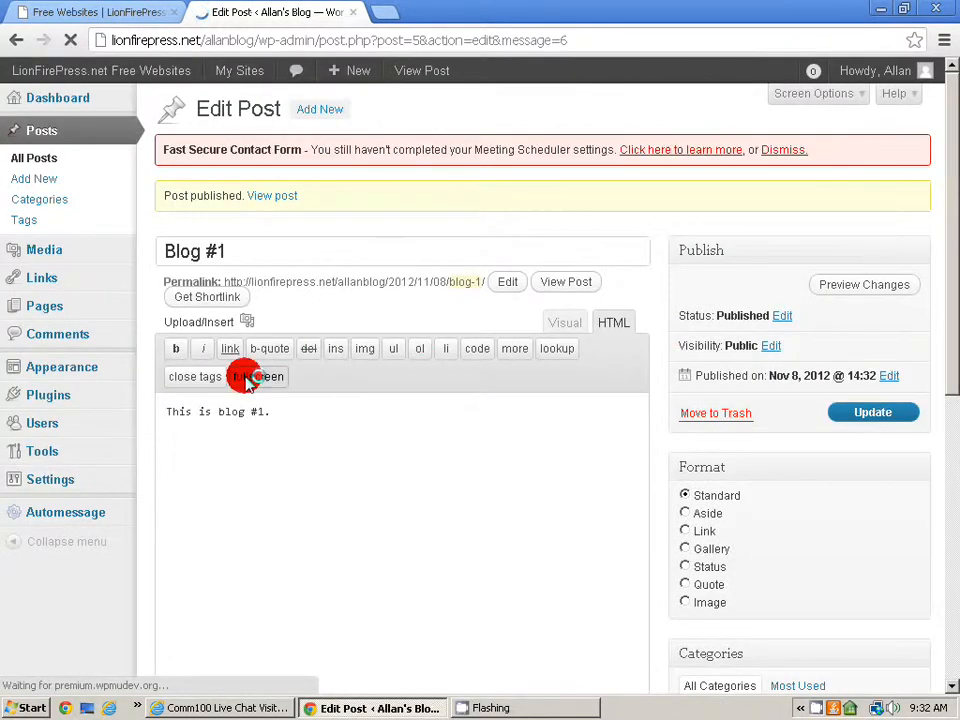
Step: Create a new post titled "Blog #2" with the body text "This is blog #2."
{"action": "left_click", "coordinate": [30, 181]}
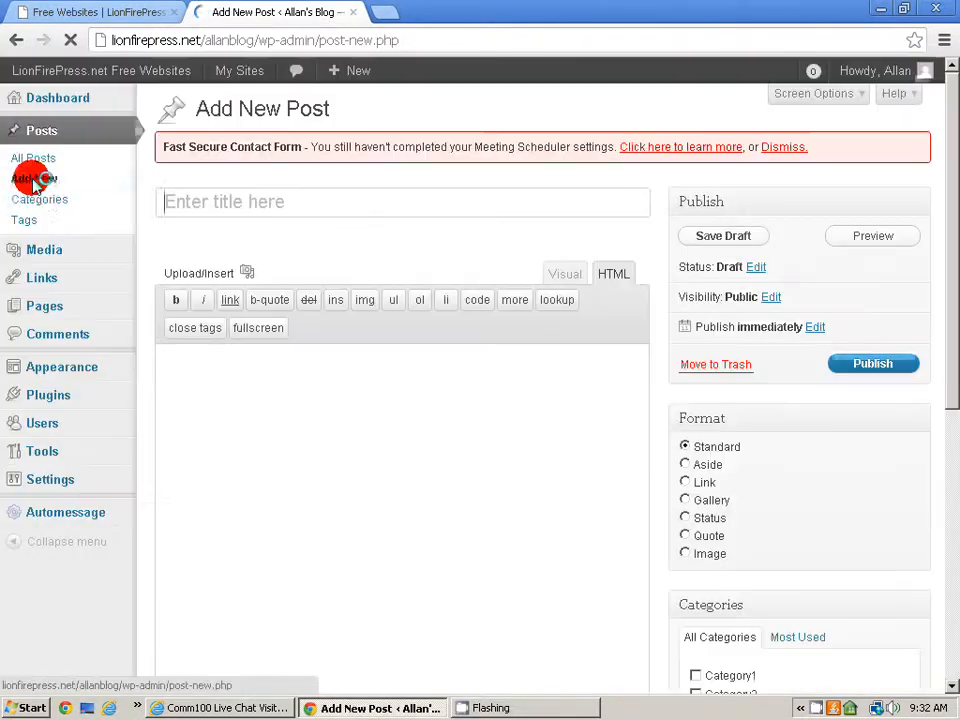
{"action": "left_click", "coordinate": [184, 214]}
{"action": "type", "text": "Blog #2"}
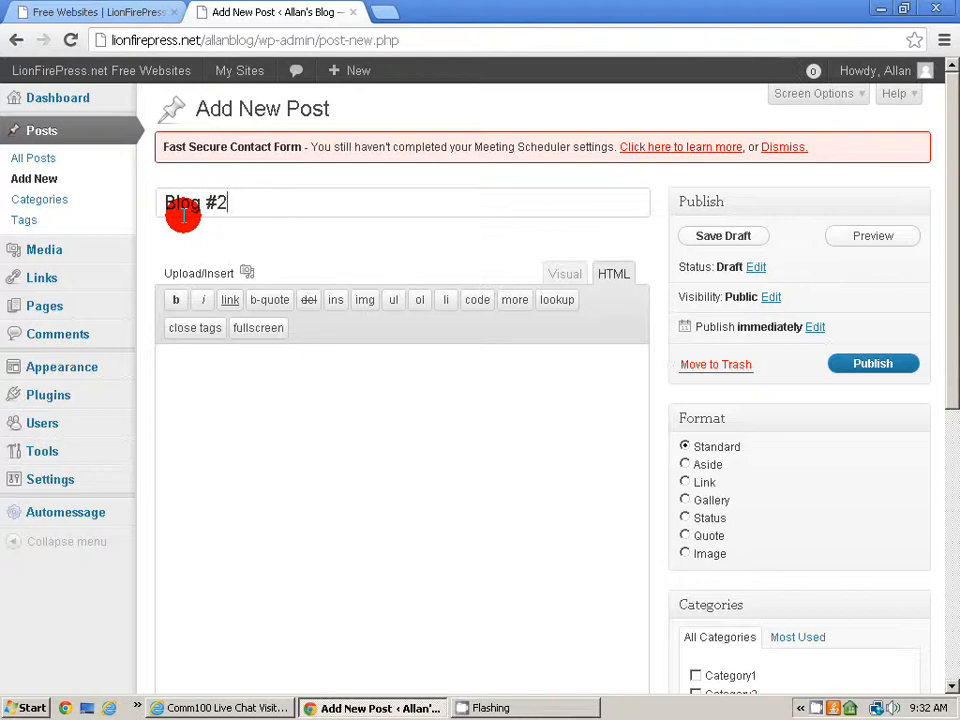
{"action": "key", "text": "Tab"}
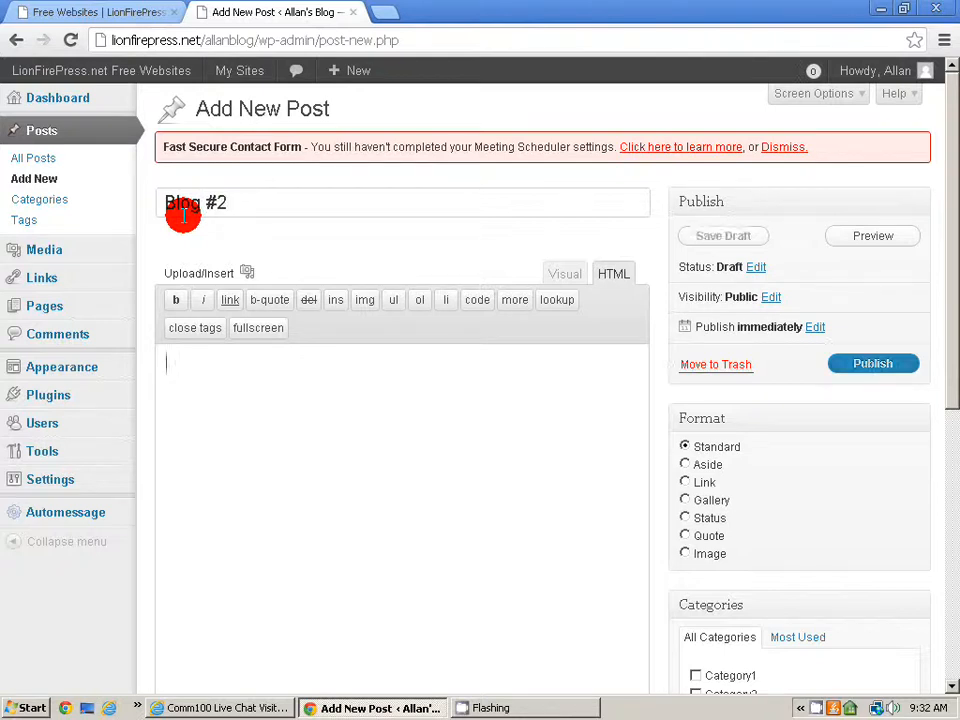
{"action": "type", "text": "This is b"}
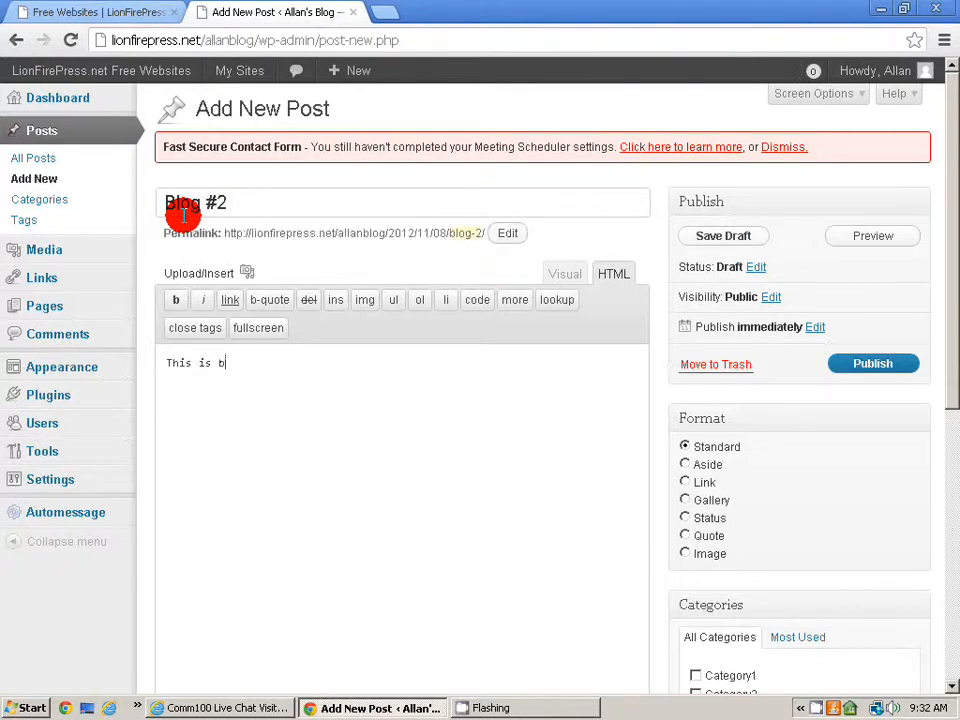
{"action": "type", "text": "log #2."}
Step: Assign the Blog #2 post to Category1 and publish it
{"action": "scroll", "coordinate": [280, 240], "scroll_direction": "down", "scroll_amount": 4}
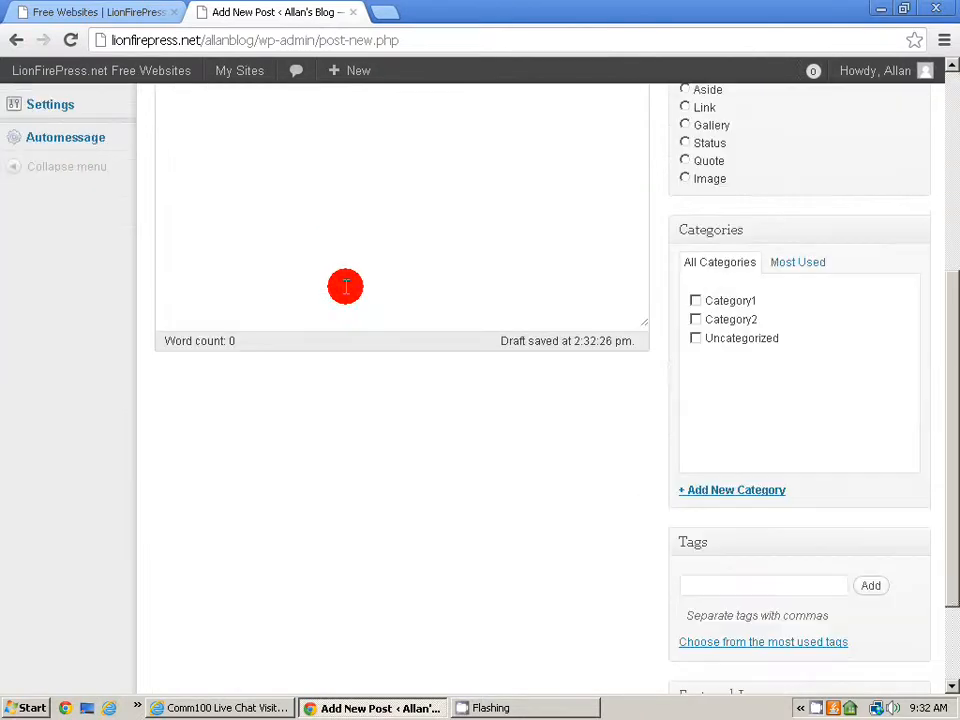
{"action": "left_click", "coordinate": [695, 301]}
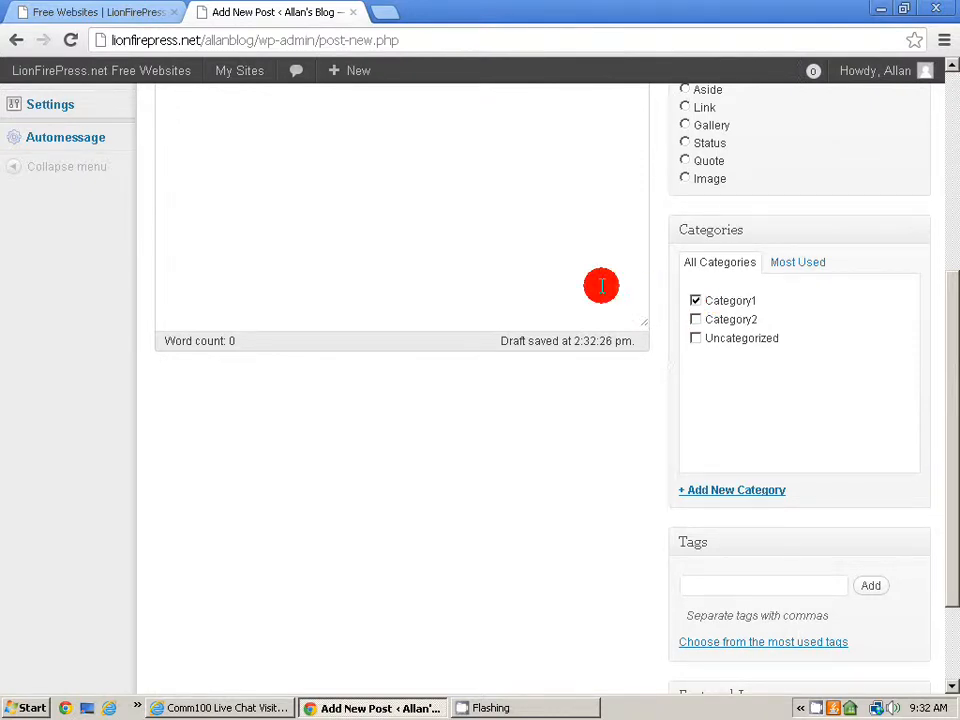
{"action": "scroll", "coordinate": [600, 285], "scroll_direction": "up", "scroll_amount": 3}
{"action": "left_click", "coordinate": [890, 265]}
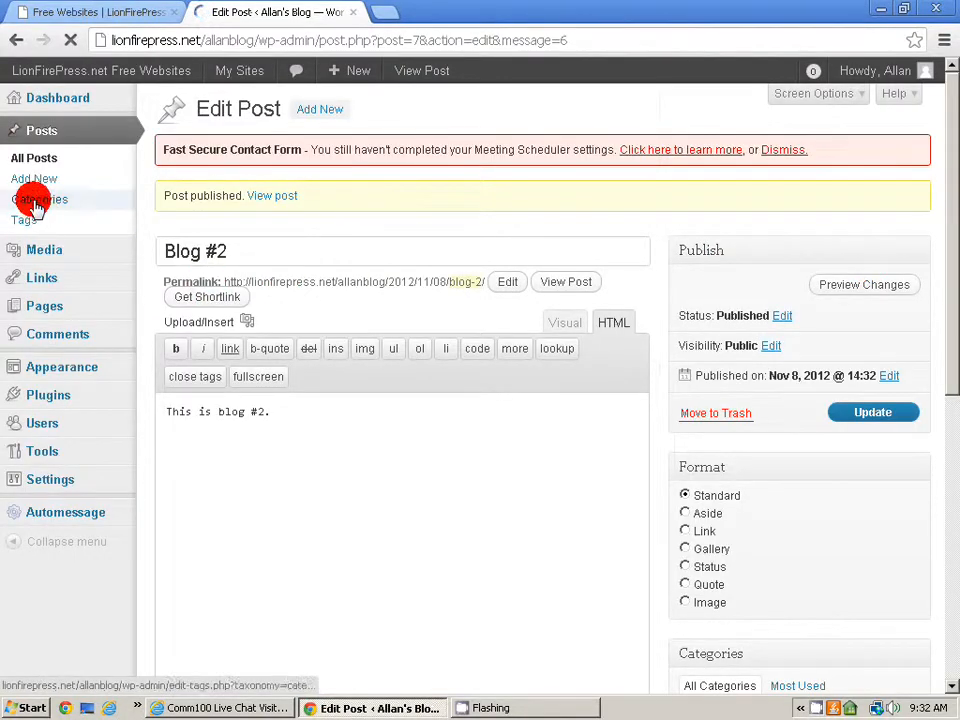
Step: Create a new post titled "Blog #3" with the body text "This is blog #3."
{"action": "left_click", "coordinate": [35, 185]}
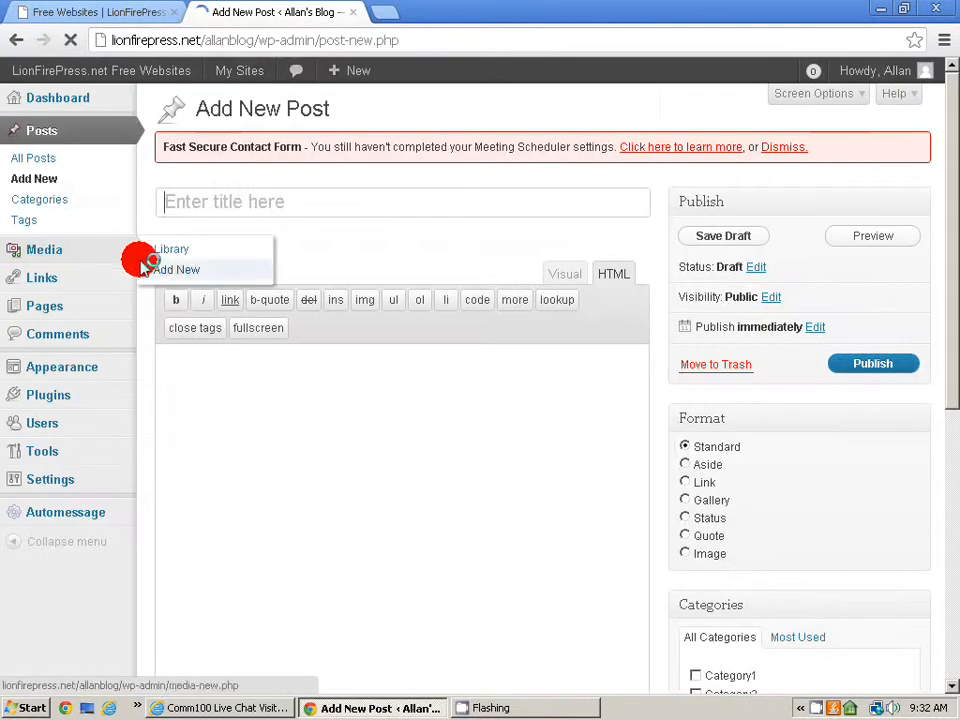
{"action": "left_click", "coordinate": [270, 207]}
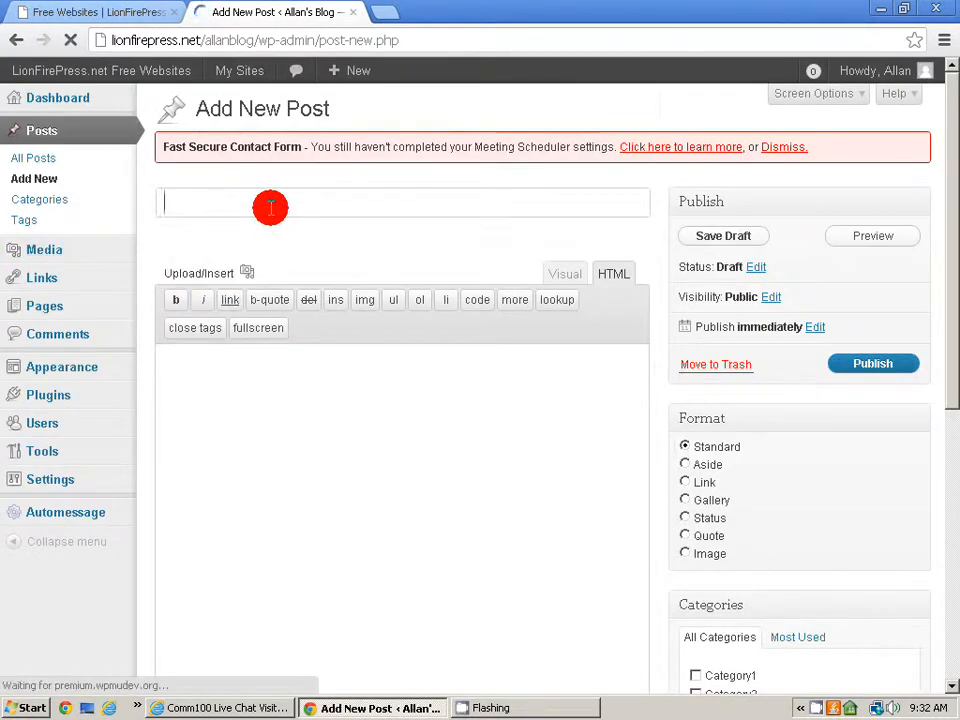
{"action": "type", "text": "Blog #3"}
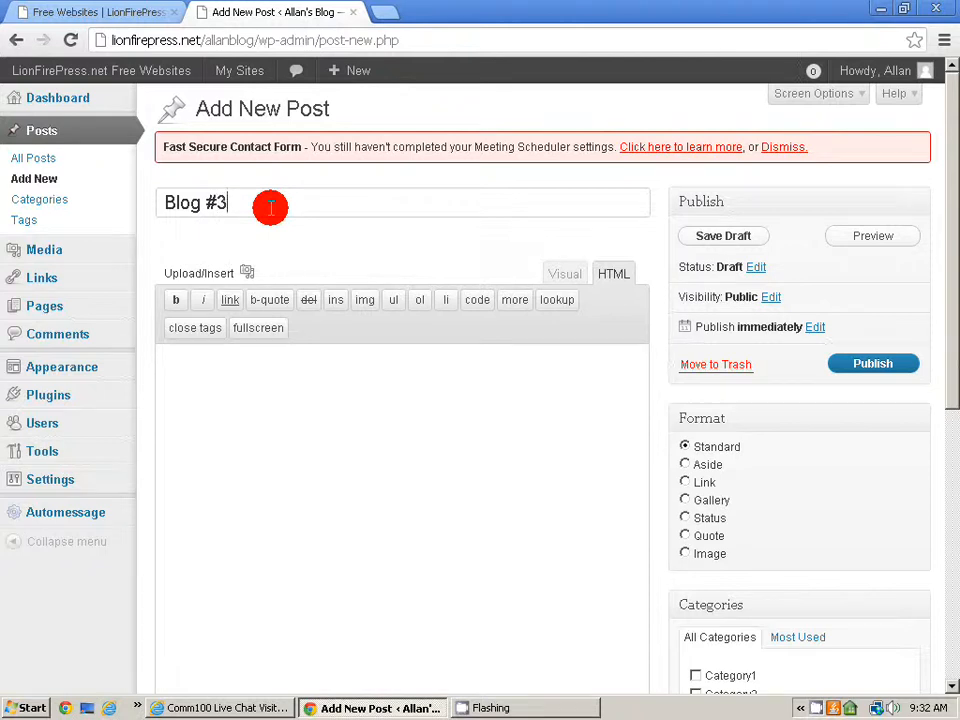
{"action": "key", "text": "Tab"}
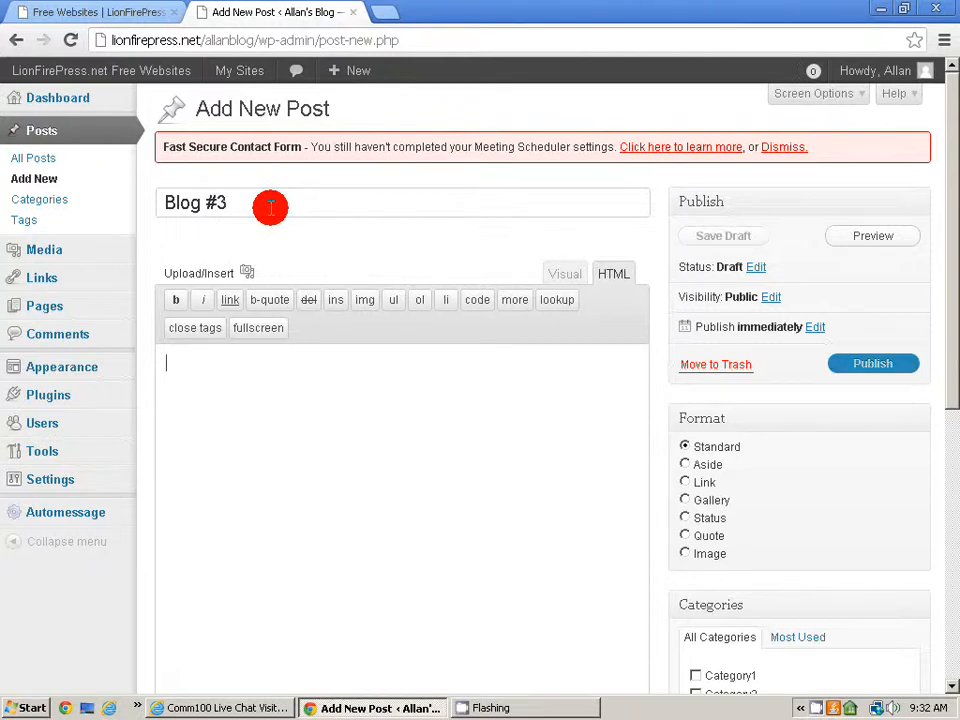
{"action": "type", "text": "TRhi"}
{"action": "key", "text": "BackSpace"}
{"action": "key", "text": "BackSpace"}
{"action": "key", "text": "BackSpace"}
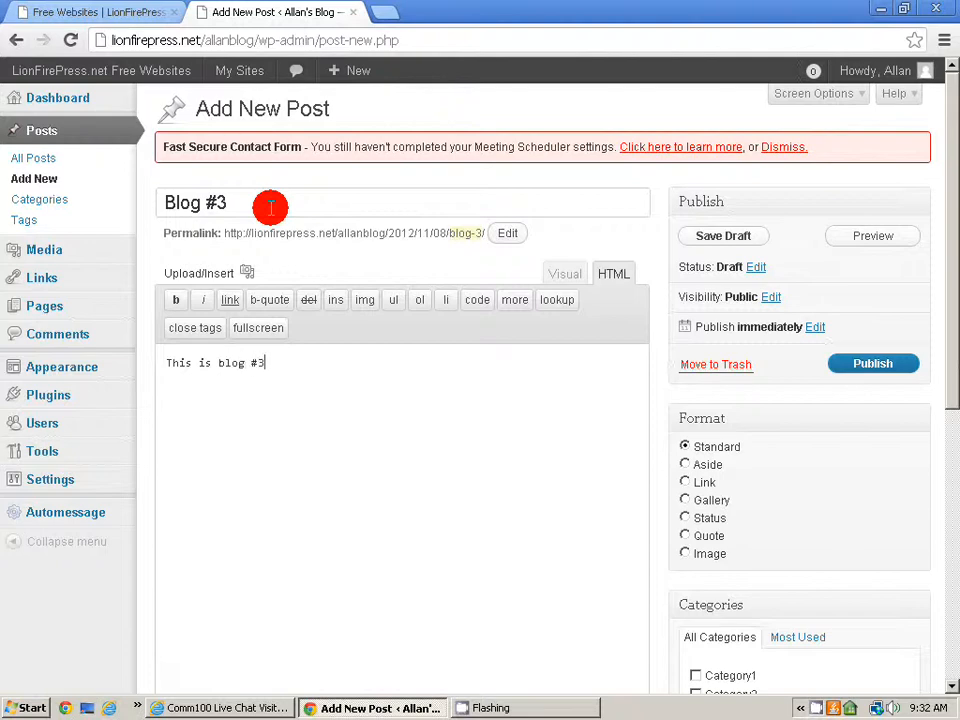
Step: Assign the Blog #3 post to Category2 and publish it
{"action": "scroll", "coordinate": [272, 210], "scroll_direction": "down", "scroll_amount": 3}
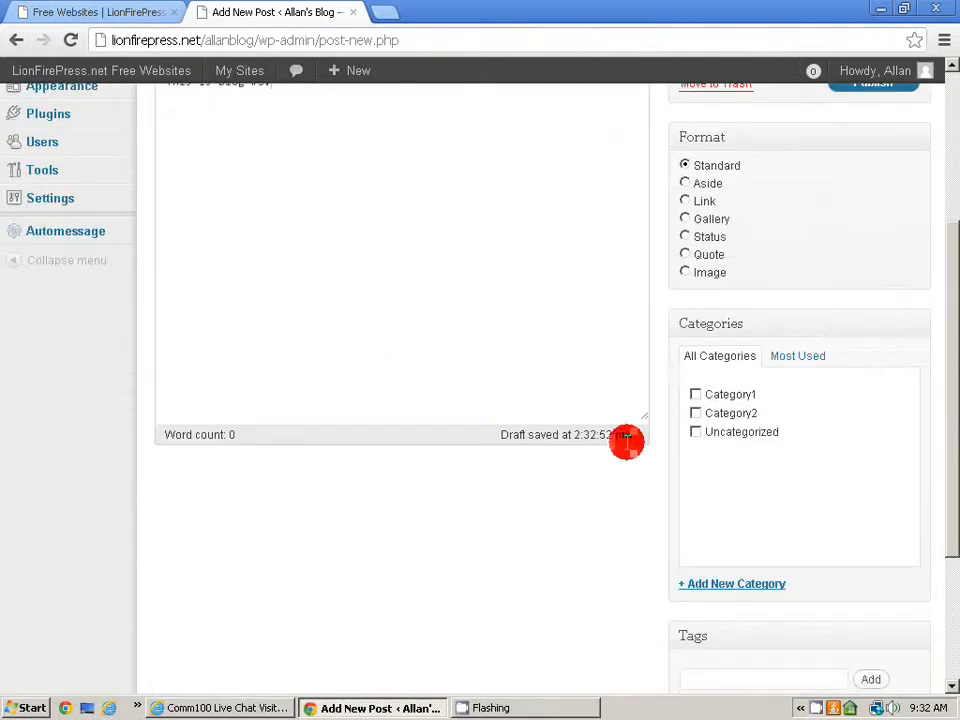
{"action": "left_click", "coordinate": [695, 412]}
{"action": "scroll", "coordinate": [620, 408], "scroll_direction": "up", "scroll_amount": 2}
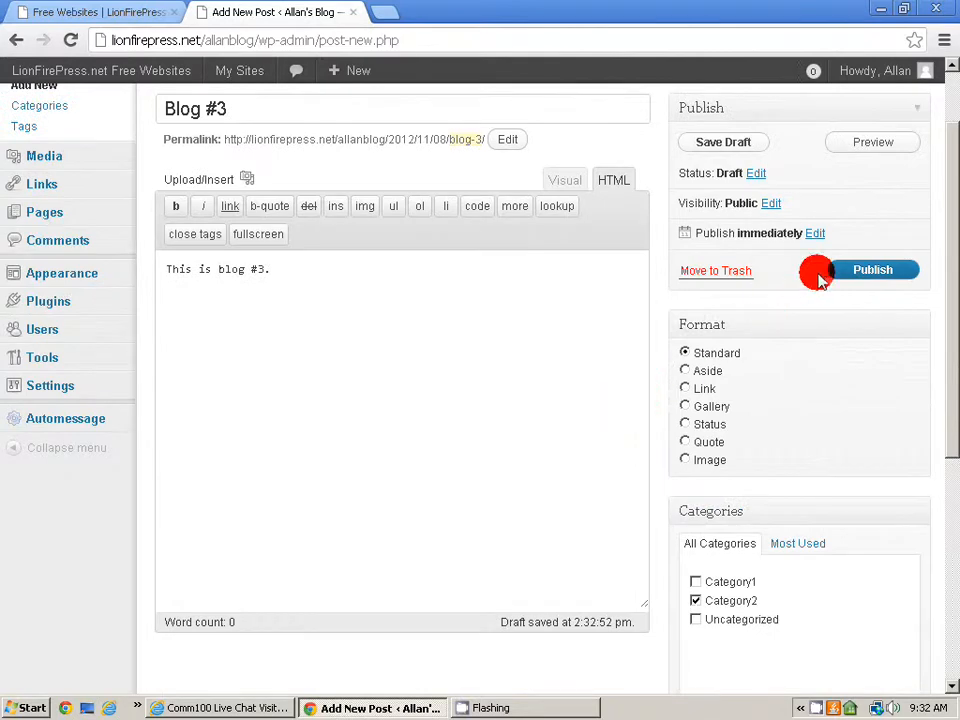
{"action": "left_click", "coordinate": [833, 270]}
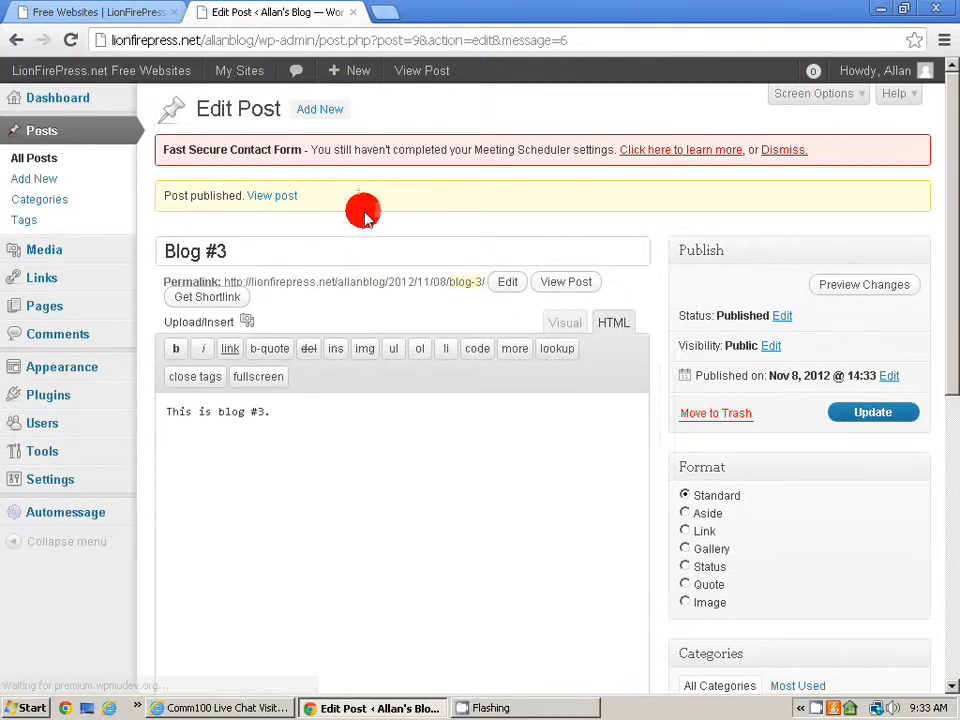
Step: Duplicate the post editor's browser tab and open the blog's public site in the copy
{"action": "right_click", "coordinate": [268, 14]}
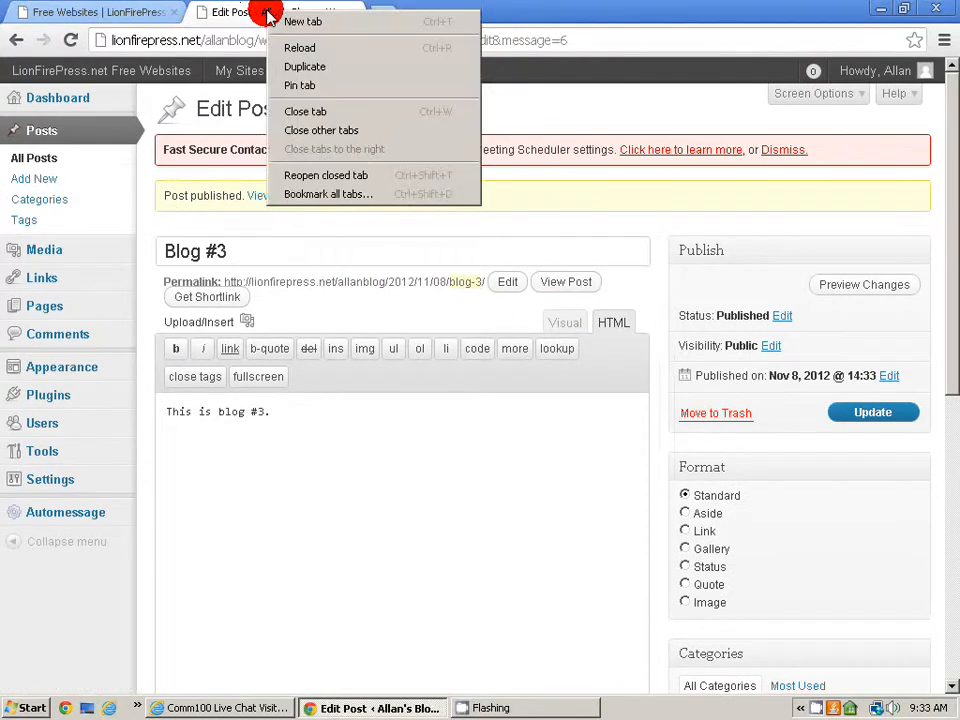
{"action": "left_click", "coordinate": [305, 67]}
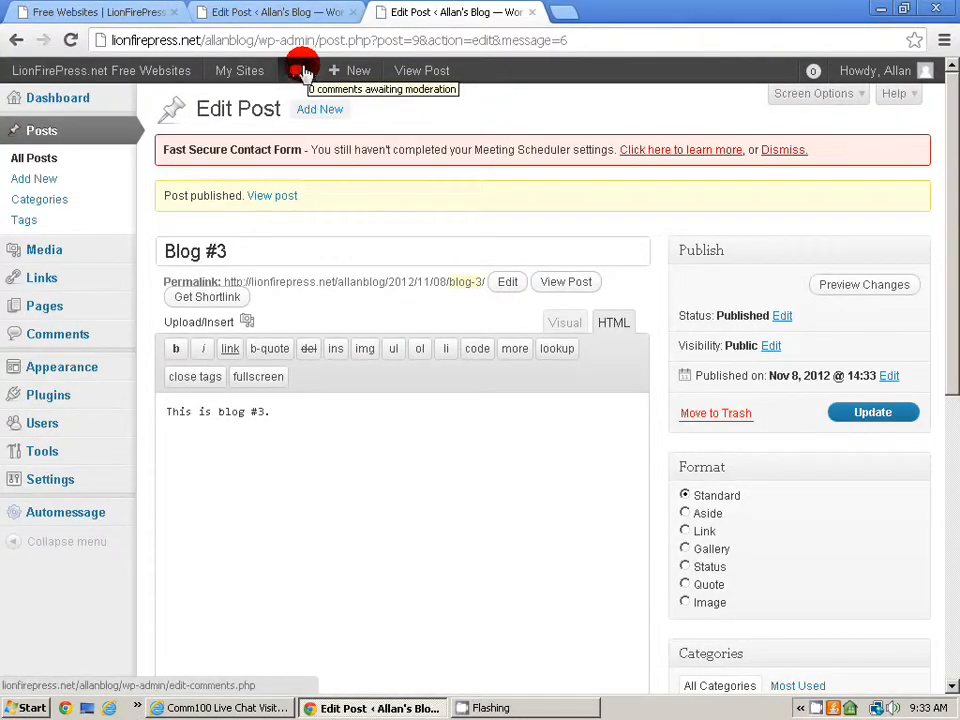
{"action": "mouse_move", "coordinate": [222, 76]}
{"action": "mouse_move", "coordinate": [259, 122]}
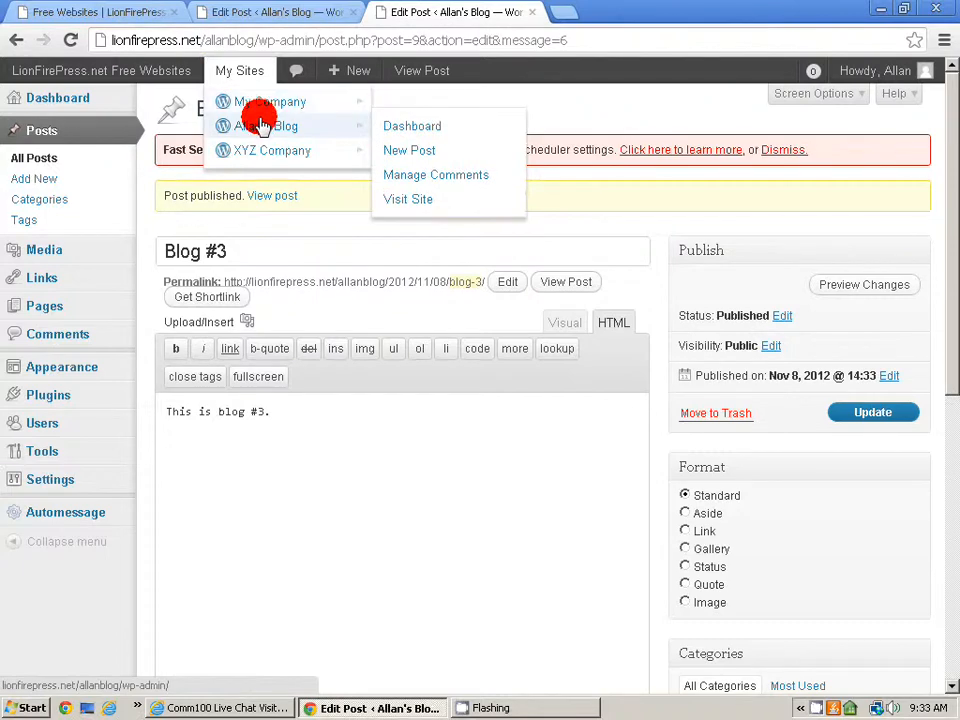
{"action": "left_click", "coordinate": [451, 205]}
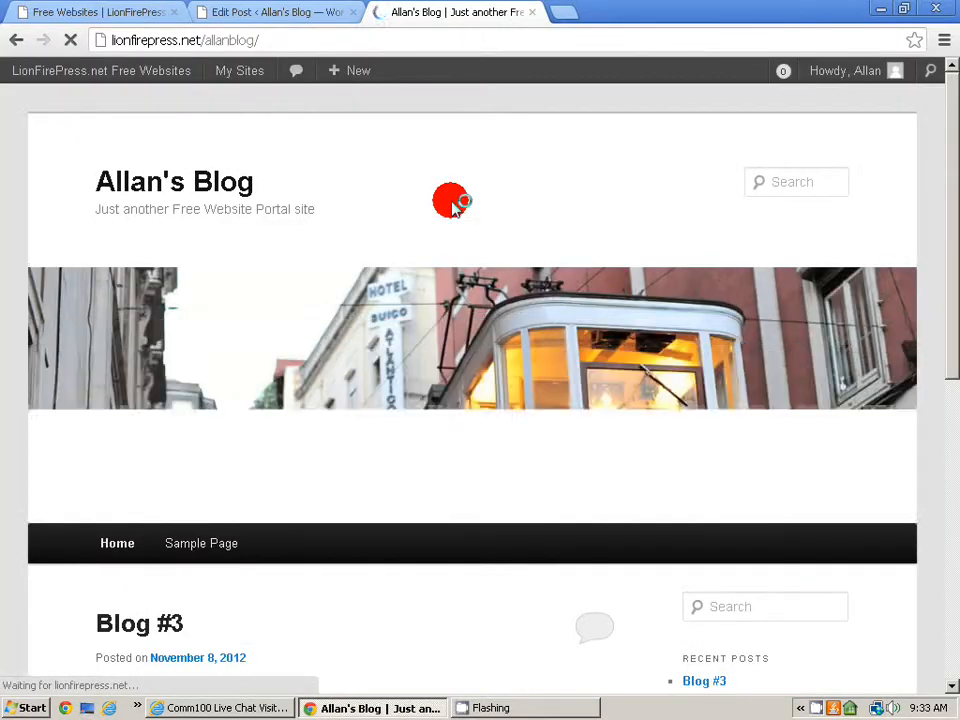
Step: Examine the published posts, archives and categories on the blog's home page, and open the Category1 post listing
{"action": "scroll", "coordinate": [451, 205], "scroll_direction": "down", "scroll_amount": 5}
{"action": "scroll", "coordinate": [451, 205], "scroll_direction": "down", "scroll_amount": 2}
{"action": "scroll", "coordinate": [452, 204], "scroll_direction": "up", "scroll_amount": 3}
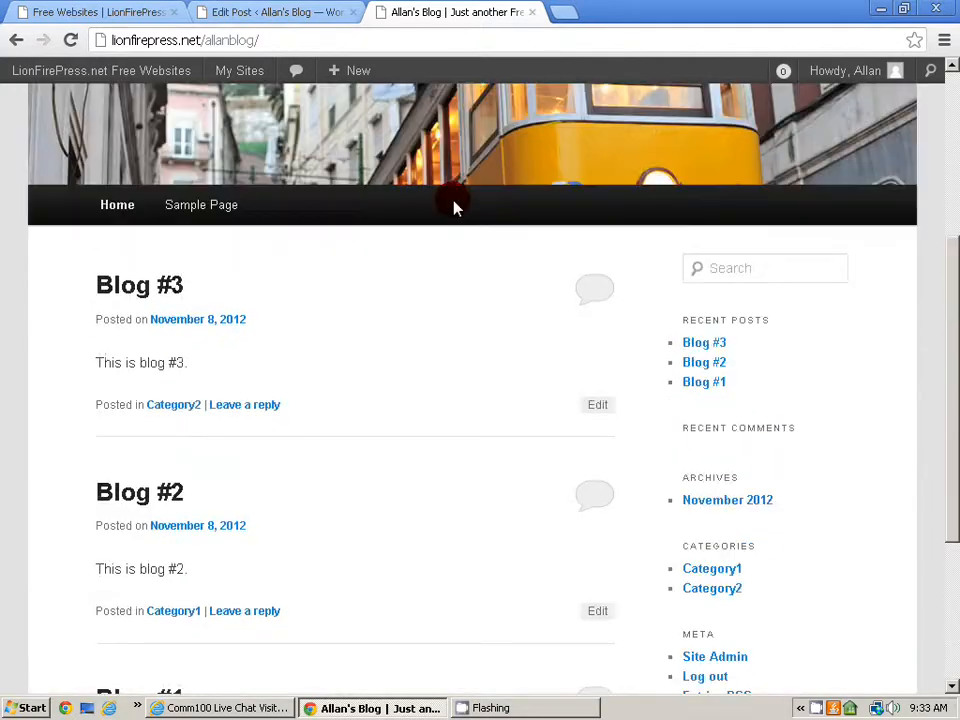
{"action": "scroll", "coordinate": [227, 300], "scroll_direction": "down", "scroll_amount": 3}
{"action": "scroll", "coordinate": [229, 291], "scroll_direction": "up", "scroll_amount": 3}
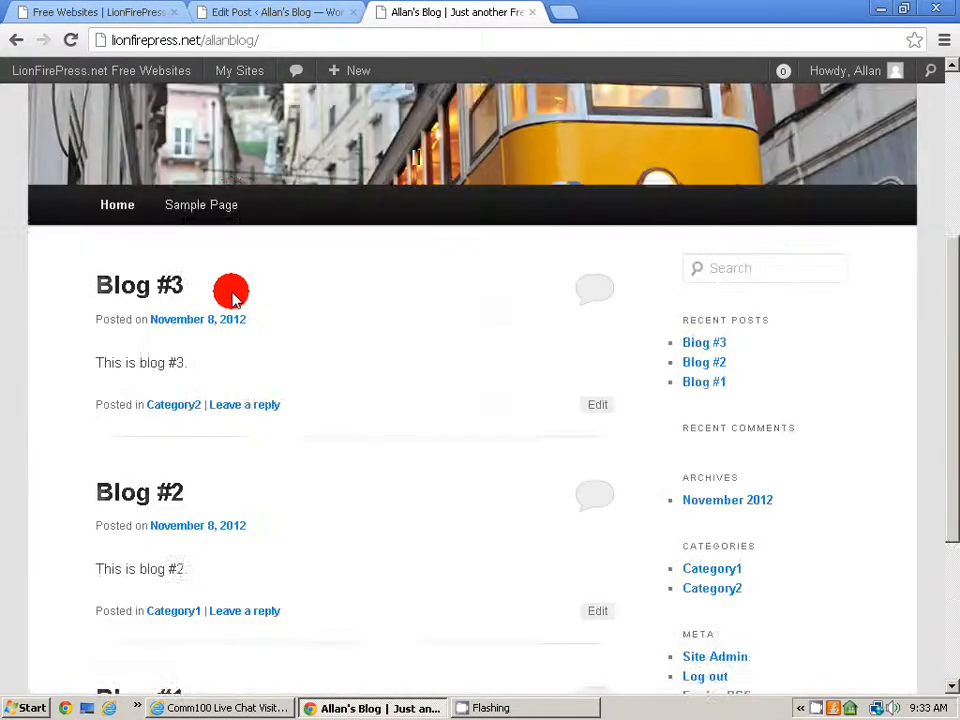
{"action": "scroll", "coordinate": [232, 295], "scroll_direction": "down", "scroll_amount": 1}
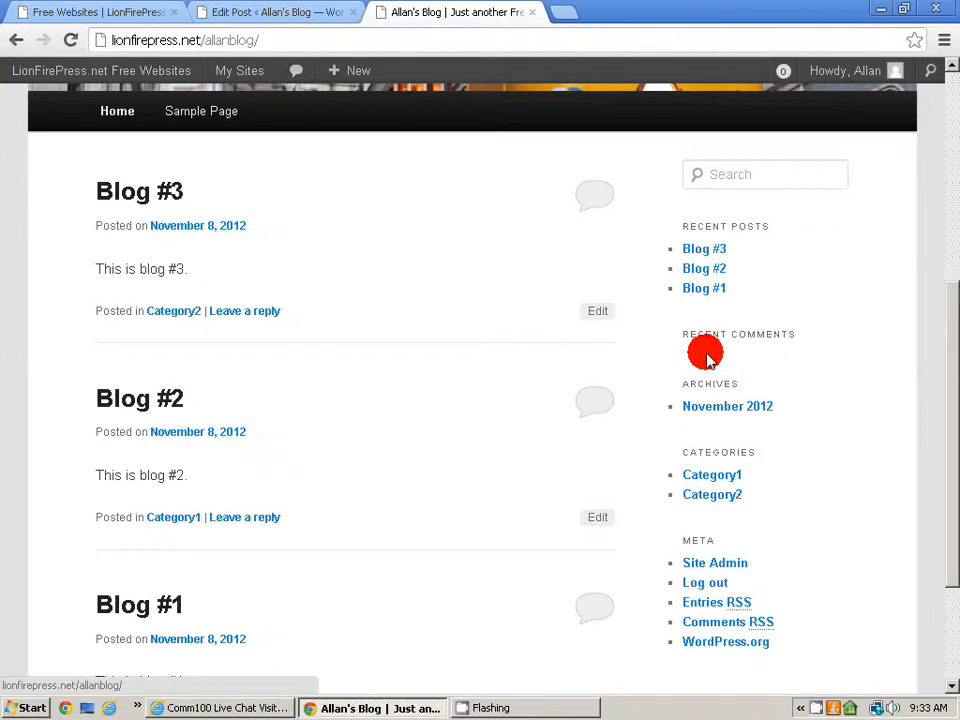
{"action": "scroll", "coordinate": [705, 360], "scroll_direction": "down", "scroll_amount": 1}
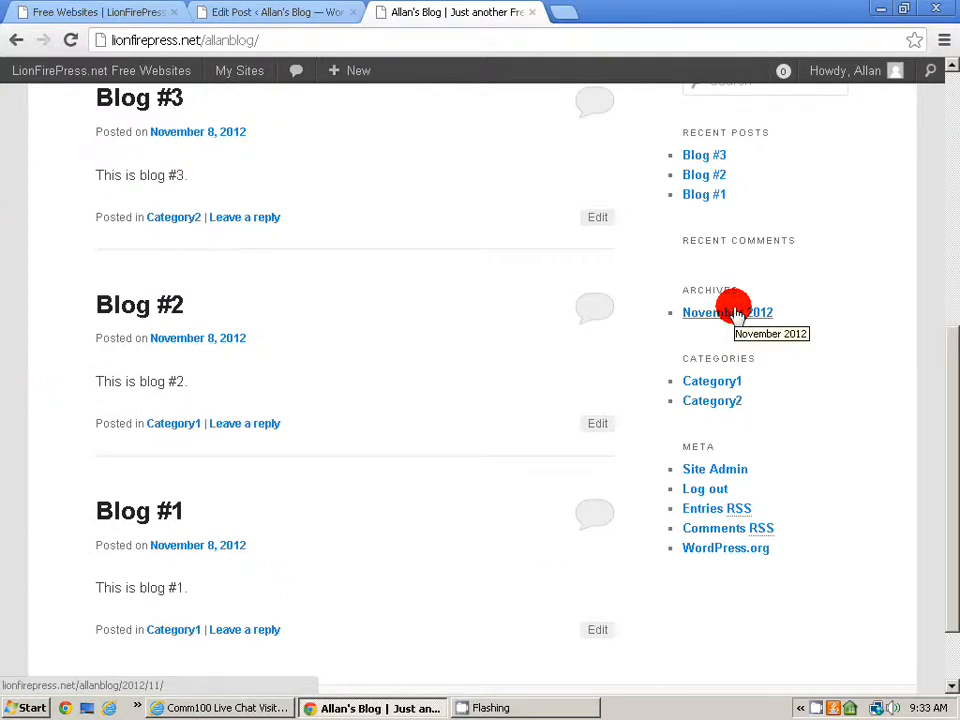
{"action": "scroll", "coordinate": [730, 308], "scroll_direction": "down", "scroll_amount": 2}
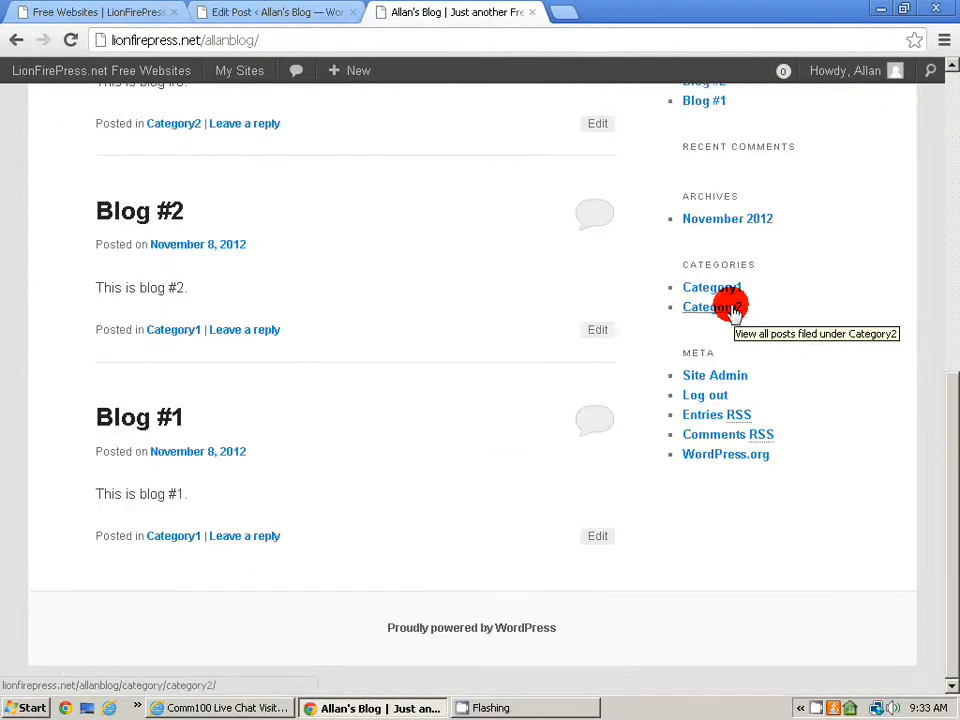
{"action": "left_click", "coordinate": [722, 292]}
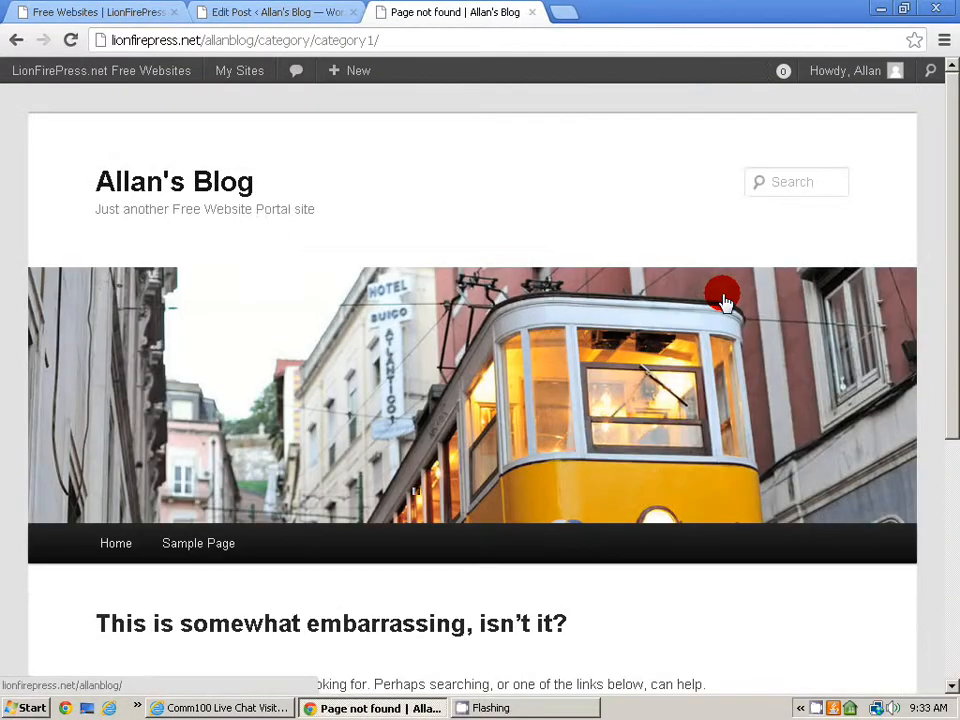
Step: Examine the recent posts, categories and monthly archive choices on the Category1 page, and return to the blog's home page
{"action": "scroll", "coordinate": [724, 300], "scroll_direction": "down", "scroll_amount": 4}
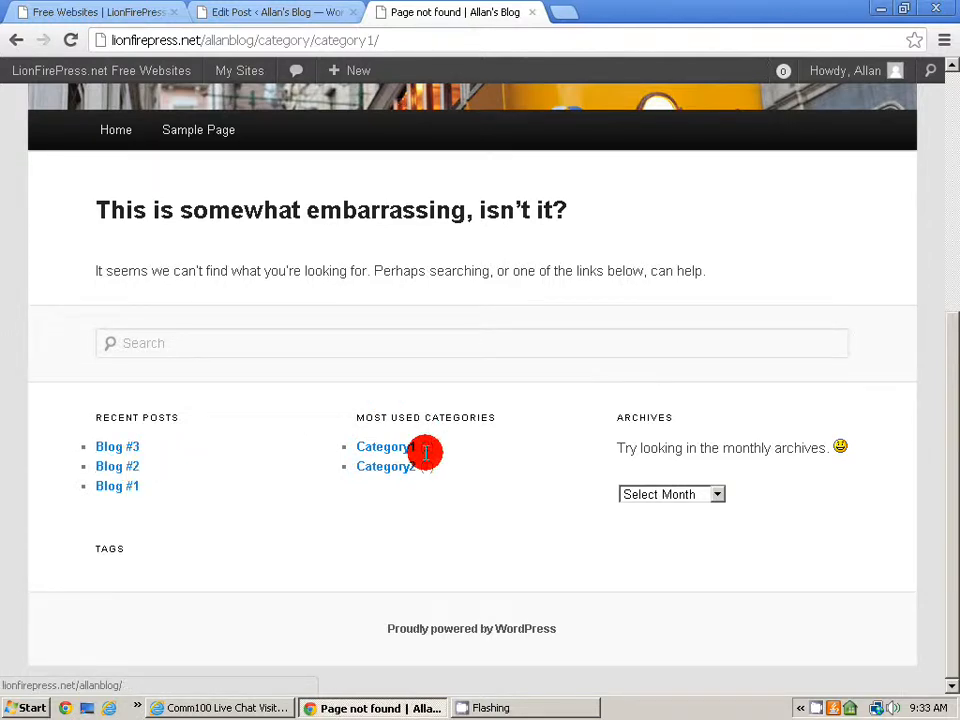
{"action": "left_click", "coordinate": [717, 495]}
{"action": "left_click", "coordinate": [718, 496]}
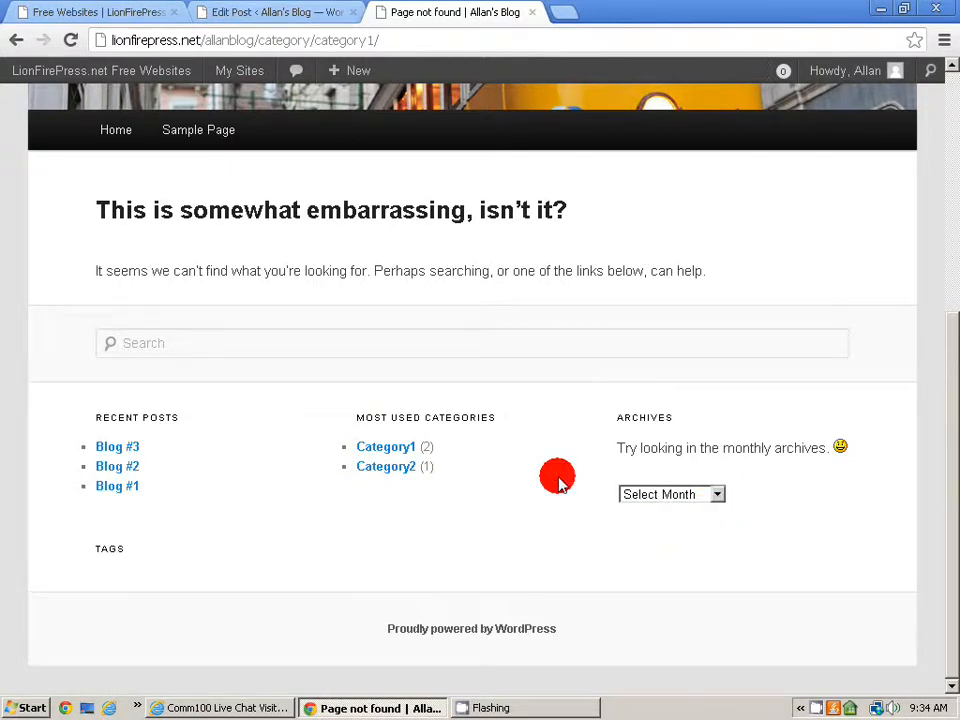
{"action": "scroll", "coordinate": [559, 480], "scroll_direction": "up", "scroll_amount": 5}
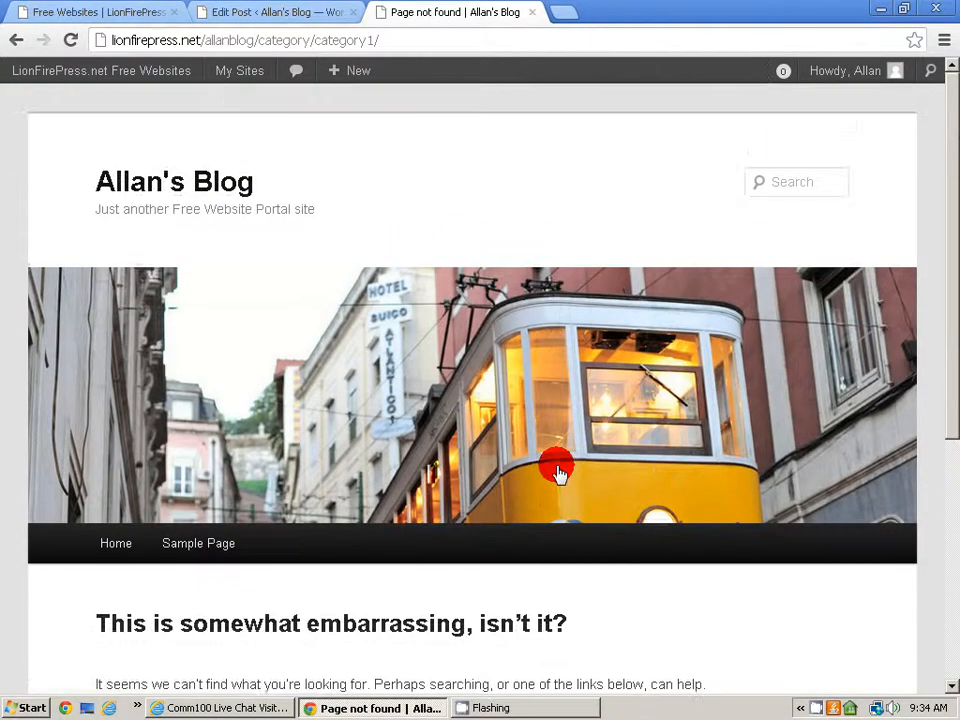
{"action": "scroll", "coordinate": [559, 472], "scroll_direction": "down", "scroll_amount": 2}
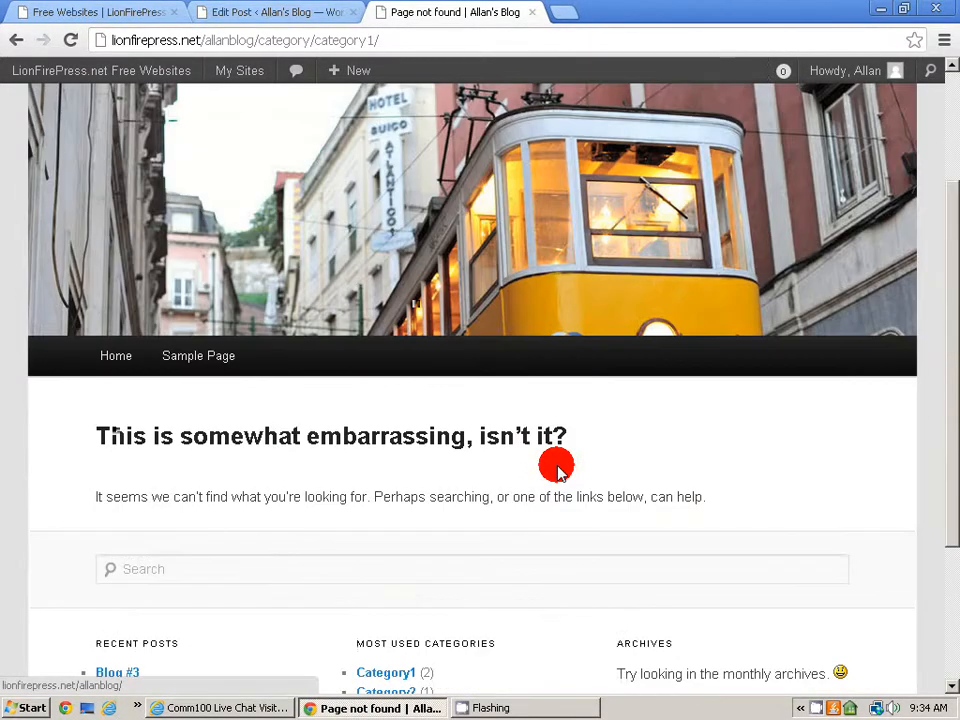
{"action": "left_click", "coordinate": [95, 362]}
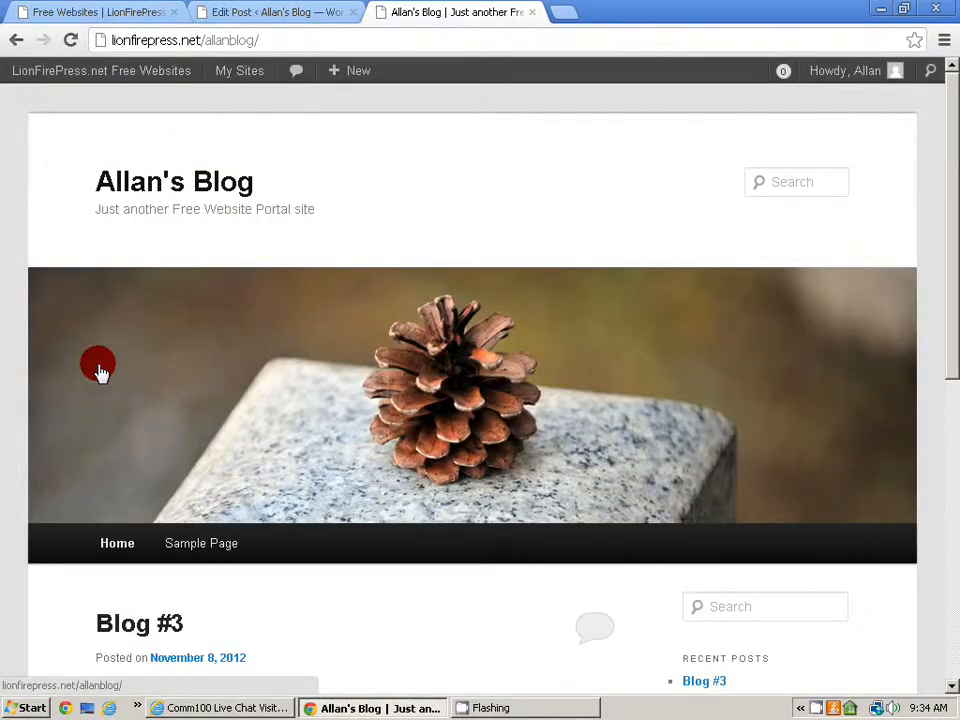
Step: Open the Sample Page on the public site, look through its content and comment form, and return to the home page
{"action": "left_click", "coordinate": [213, 537]}
{"action": "scroll", "coordinate": [220, 530], "scroll_direction": "down", "scroll_amount": 4}
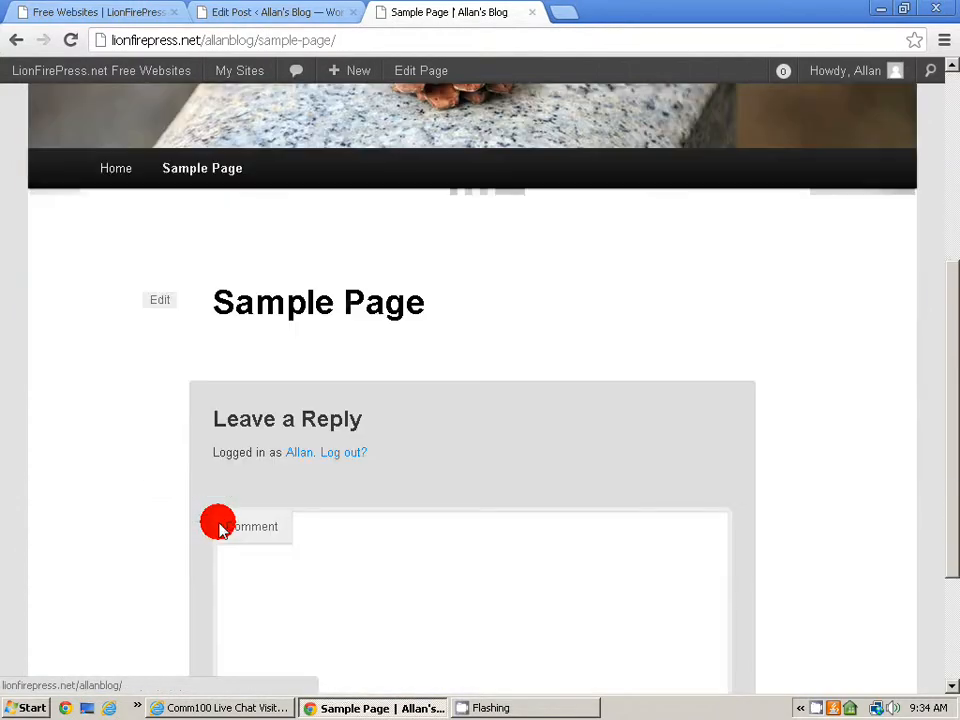
{"action": "scroll", "coordinate": [220, 530], "scroll_direction": "up", "scroll_amount": 3}
{"action": "scroll", "coordinate": [221, 530], "scroll_direction": "down", "scroll_amount": 3}
{"action": "scroll", "coordinate": [390, 545], "scroll_direction": "up", "scroll_amount": 4}
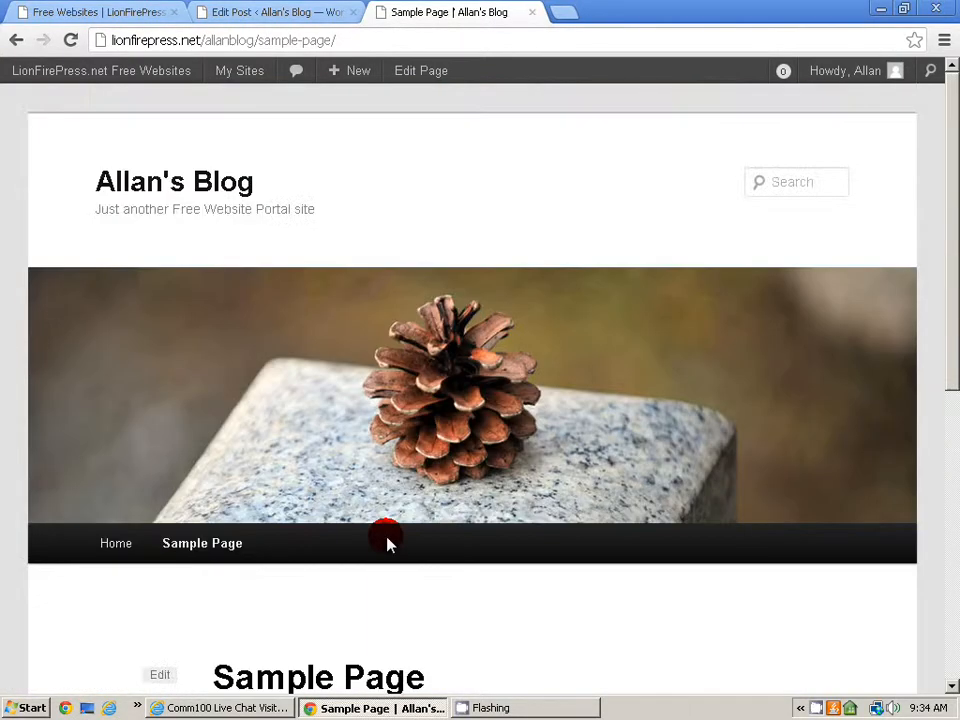
{"action": "scroll", "coordinate": [230, 300], "scroll_direction": "down", "scroll_amount": 2}
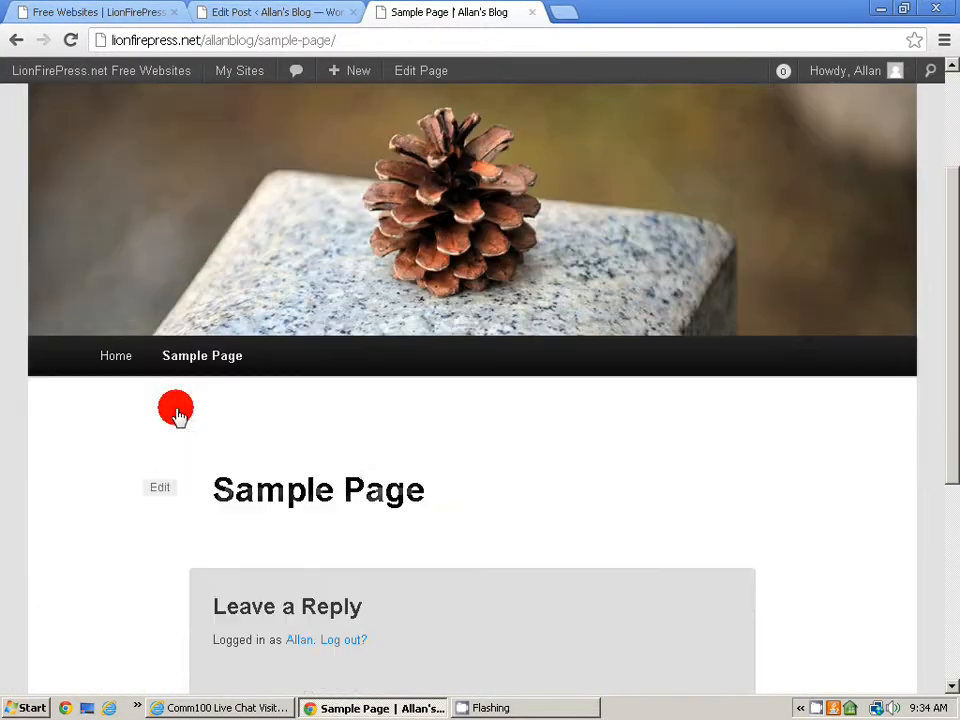
{"action": "left_click", "coordinate": [103, 360]}
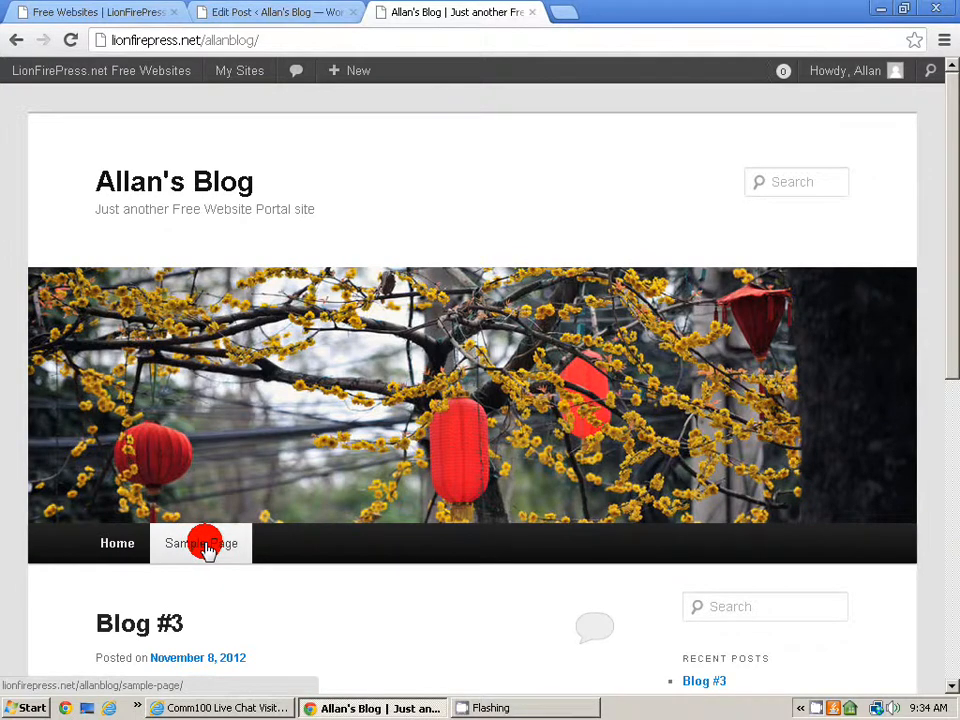
{"action": "right_click", "coordinate": [213, 438]}
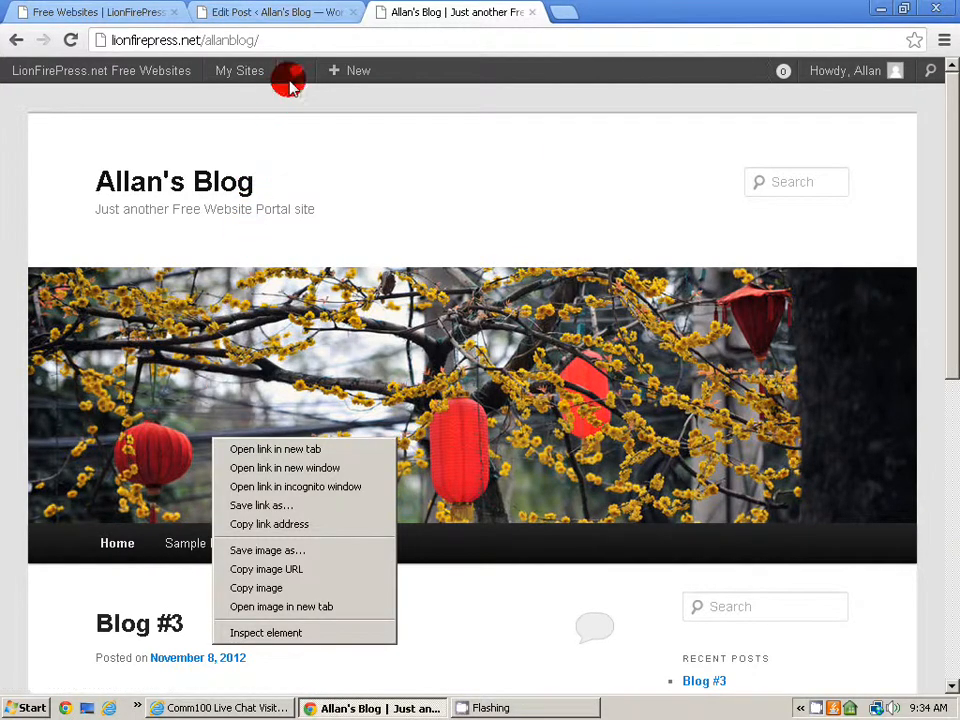
Step: Switch to the blog's admin area, open Sample Page for editing and change its title to "Contact"
{"action": "left_click", "coordinate": [270, 12]}
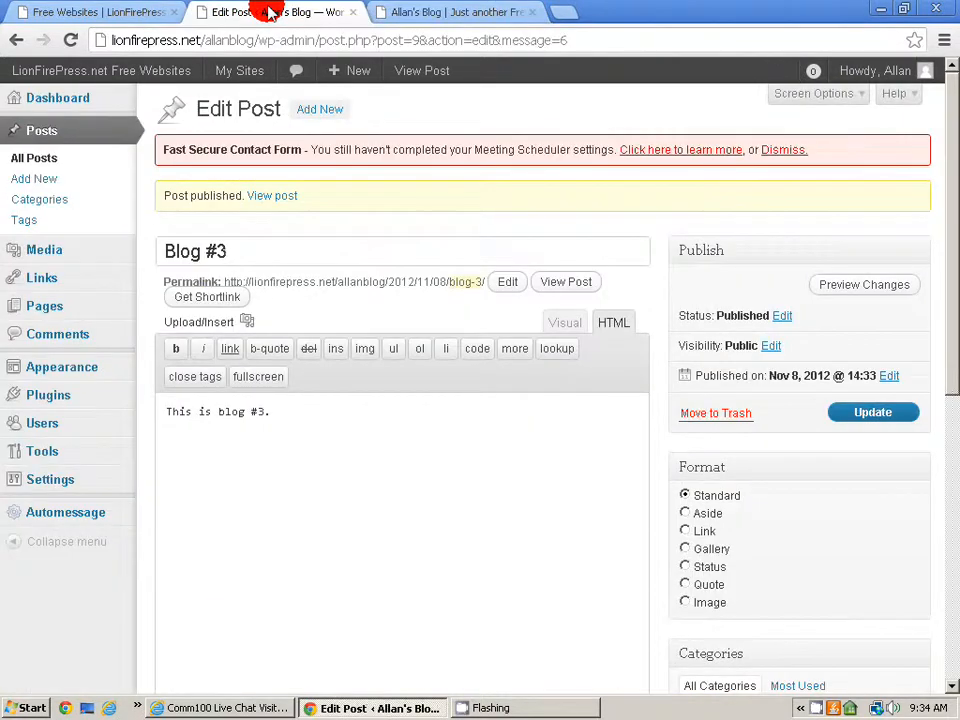
{"action": "left_click", "coordinate": [38, 312]}
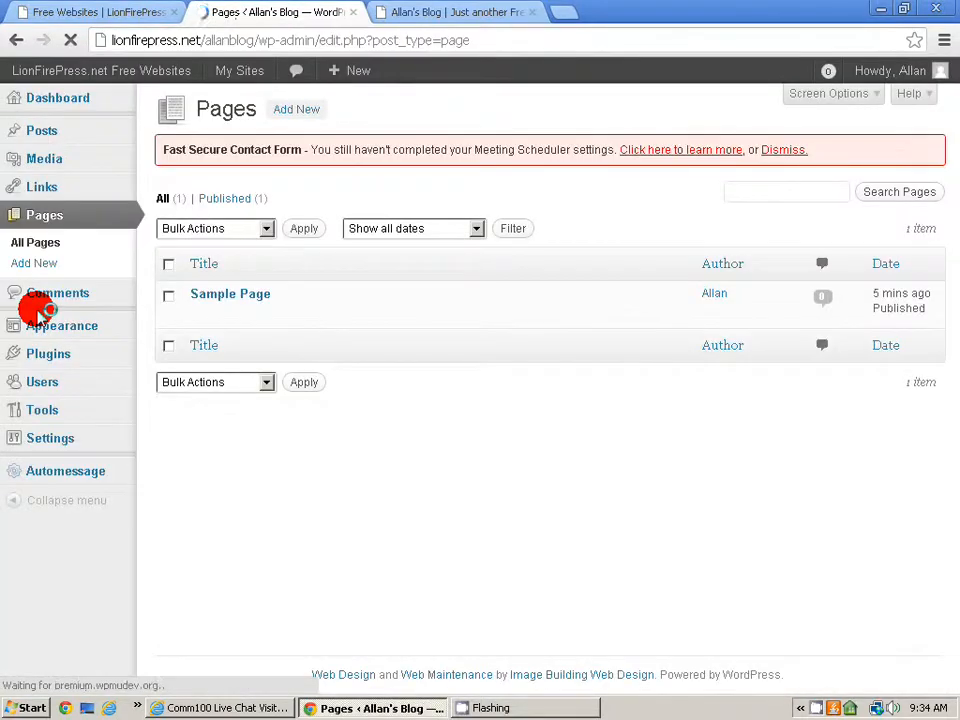
{"action": "left_click", "coordinate": [244, 300]}
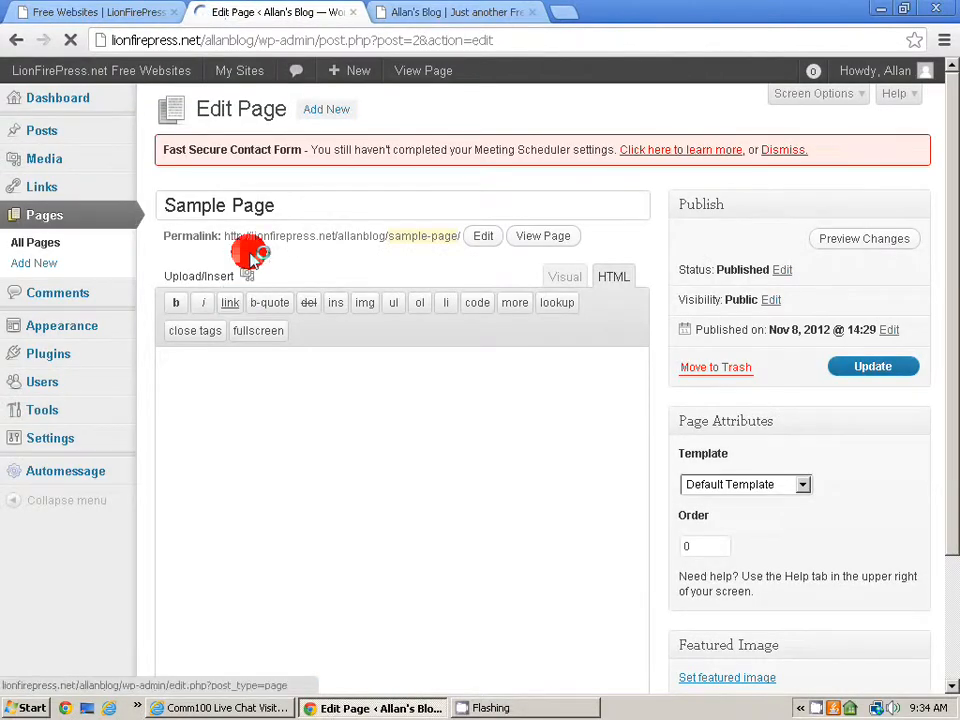
{"action": "left_click_drag", "start_coordinate": [279, 206], "coordinate": [122, 220]}
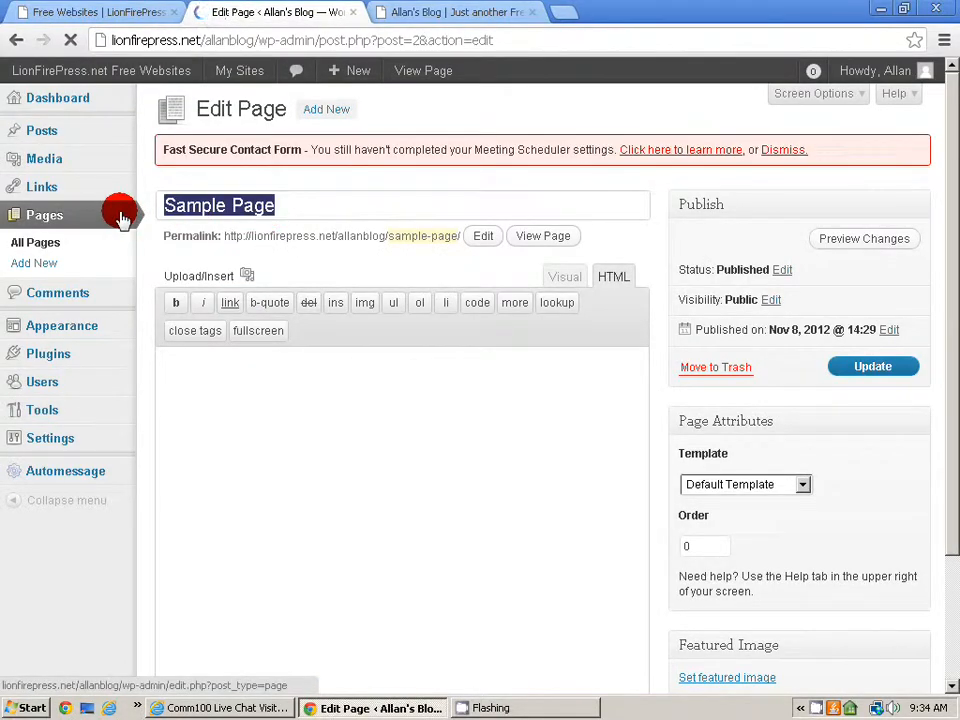
{"action": "type", "text": "Contac"}
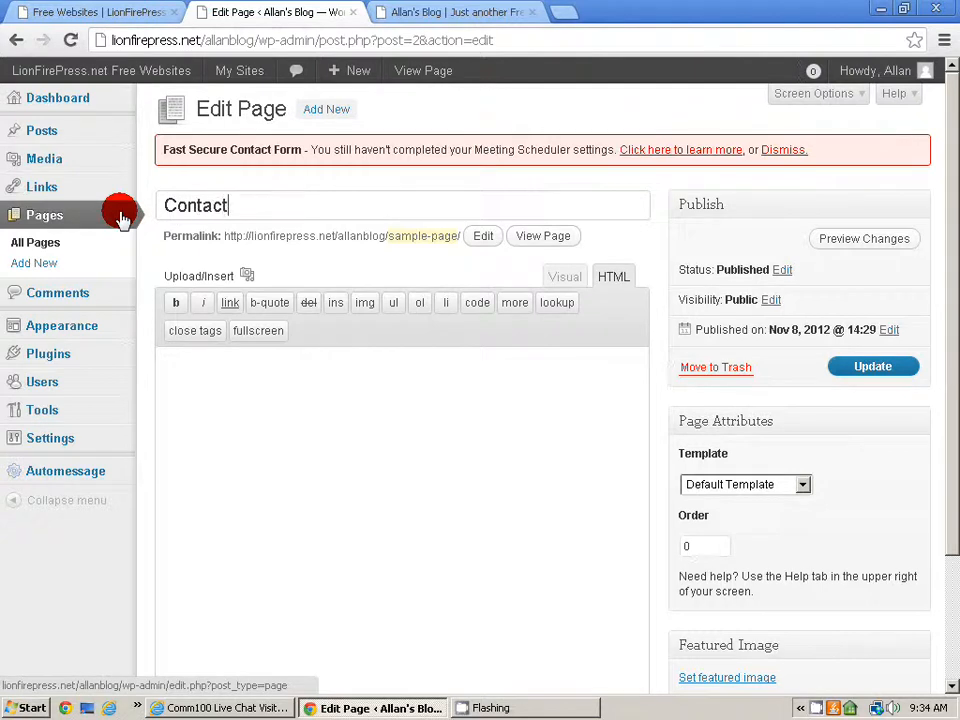
{"action": "type", "text": "t"}
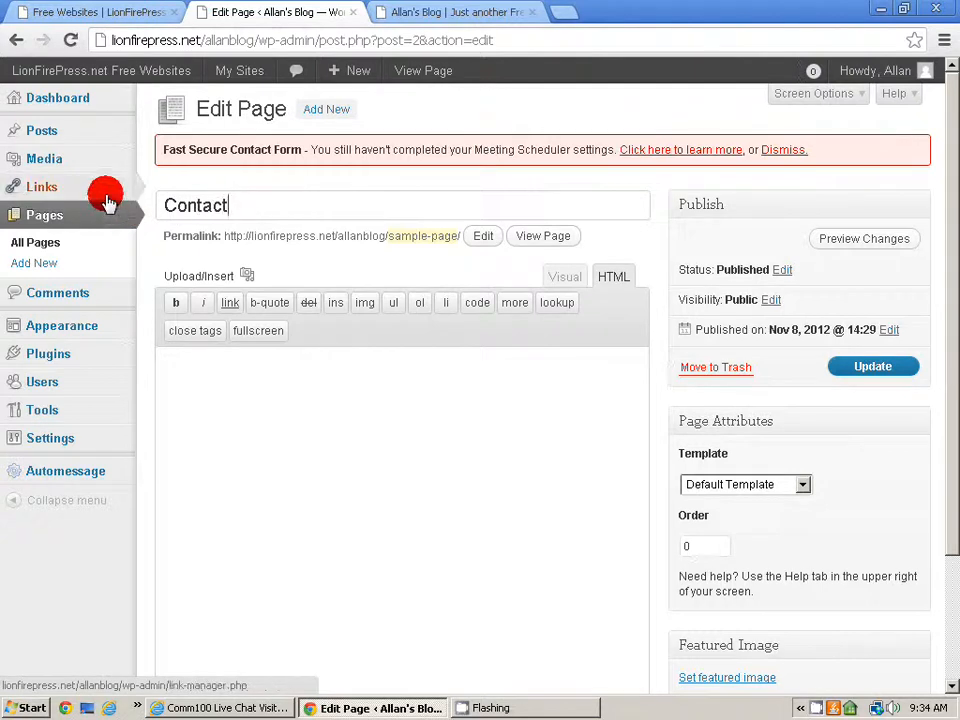
Step: Try to clear the page's permalink slug, and update the page
{"action": "left_click", "coordinate": [488, 236]}
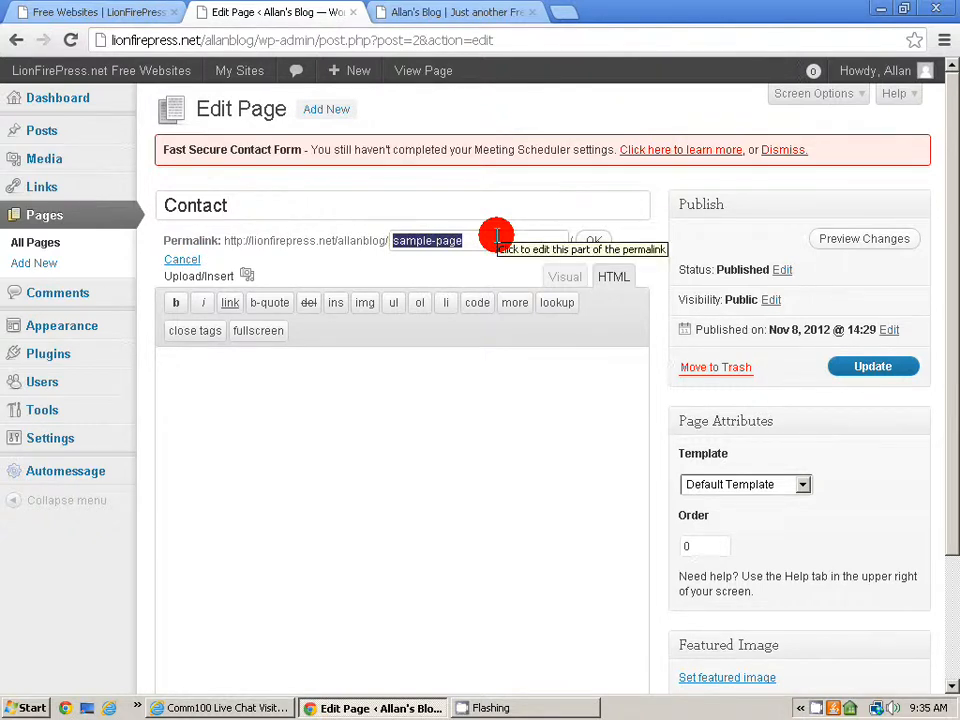
{"action": "key", "text": "BackSpace"}
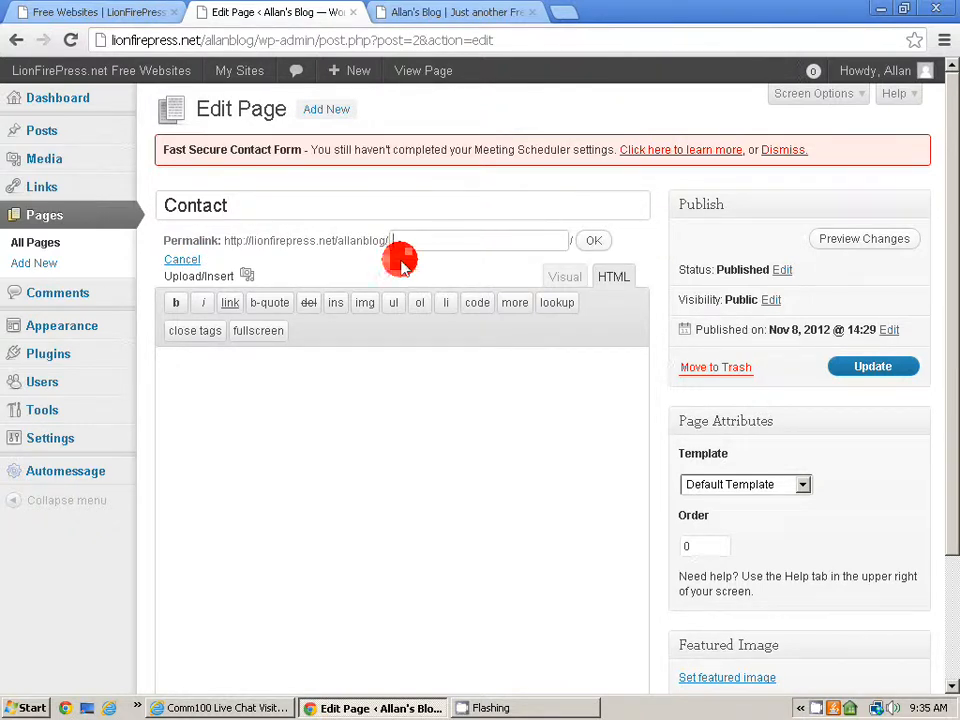
{"action": "left_click", "coordinate": [404, 390]}
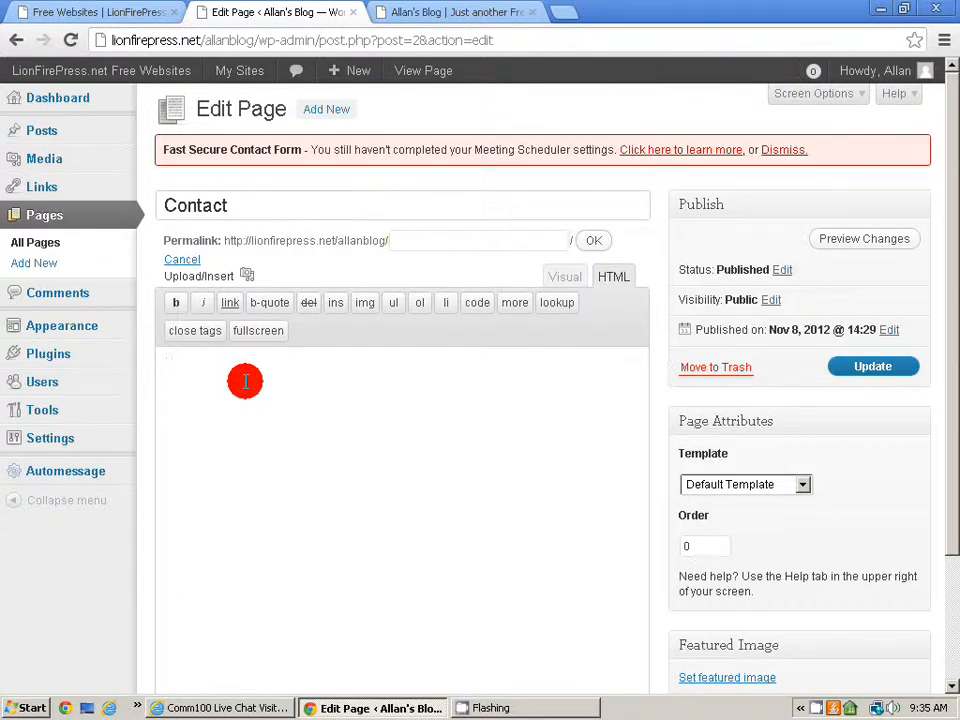
{"action": "left_click", "coordinate": [866, 370]}
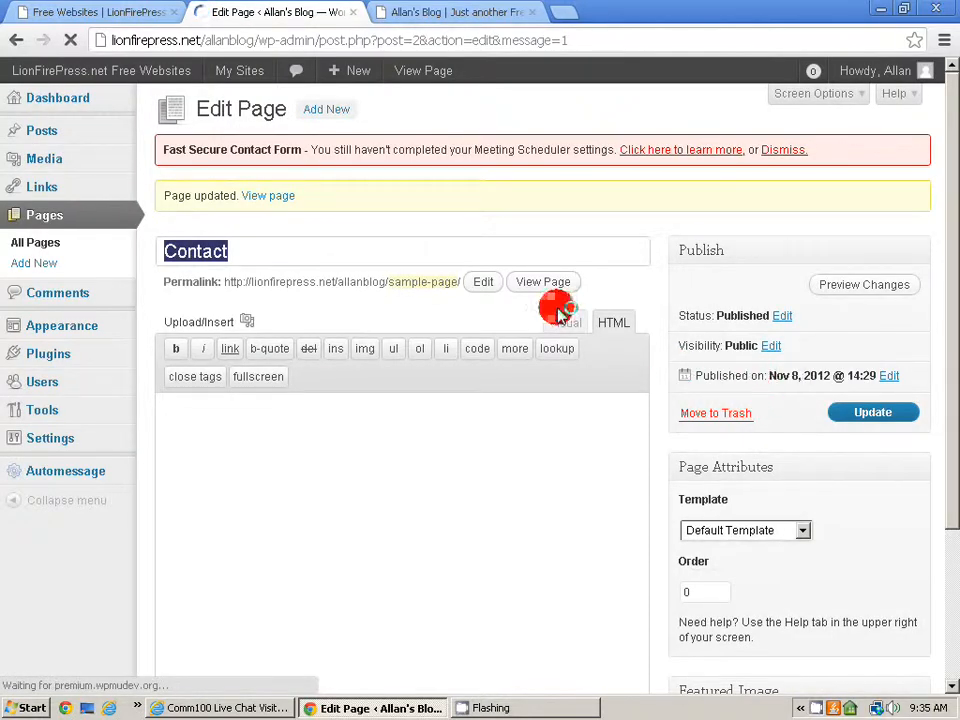
Step: Change the Contact page's permalink slug to "contact" and update the page
{"action": "left_click", "coordinate": [482, 281]}
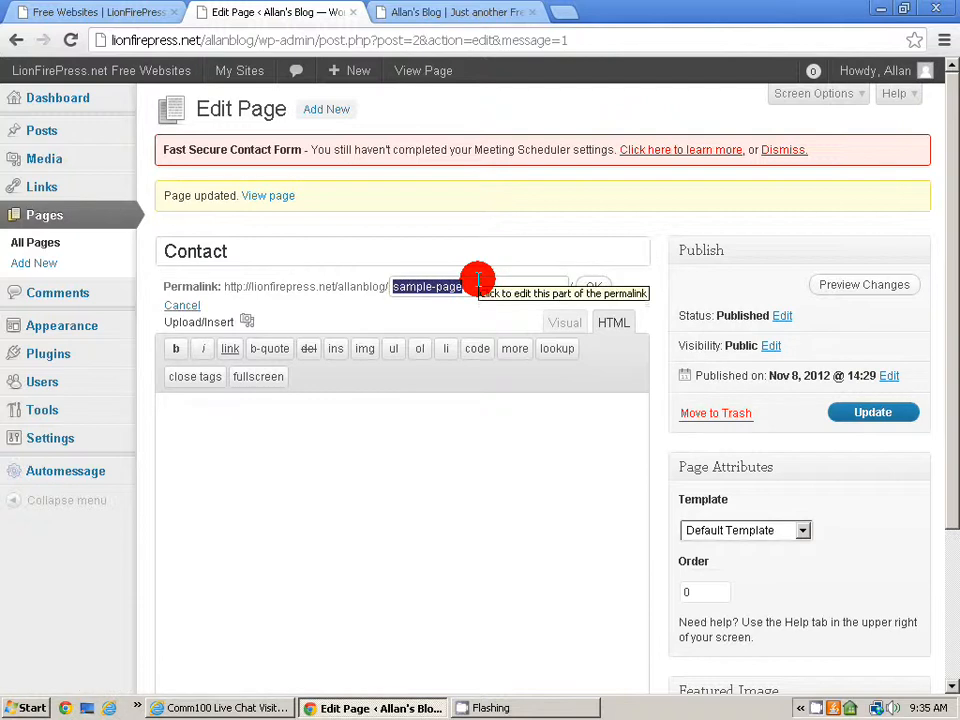
{"action": "type", "text": "contact"}
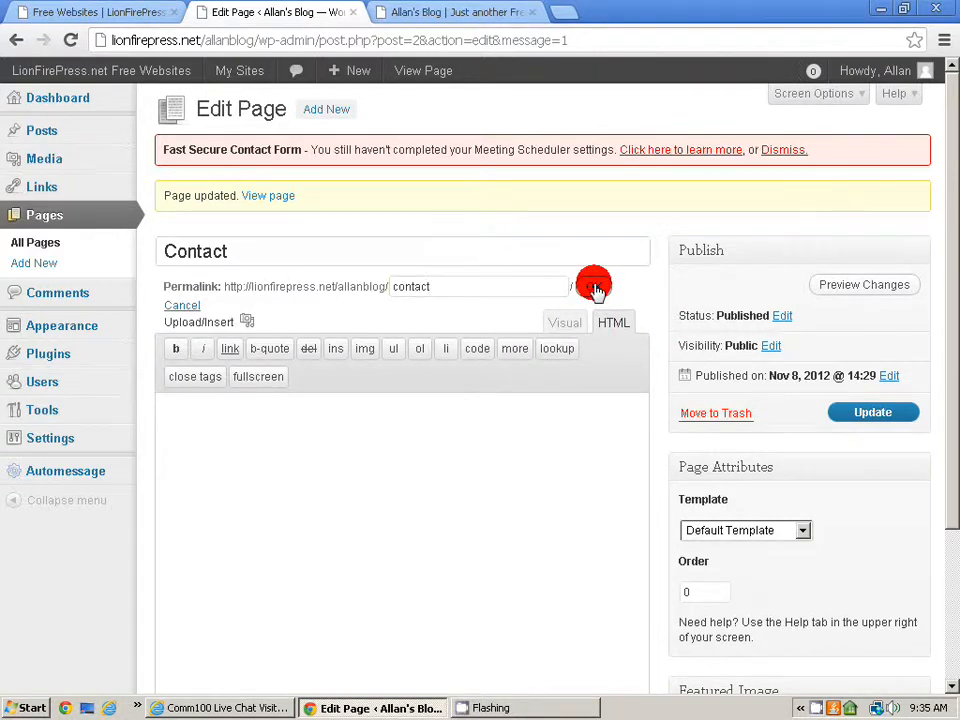
{"action": "left_click", "coordinate": [594, 287]}
{"action": "left_click", "coordinate": [872, 412]}
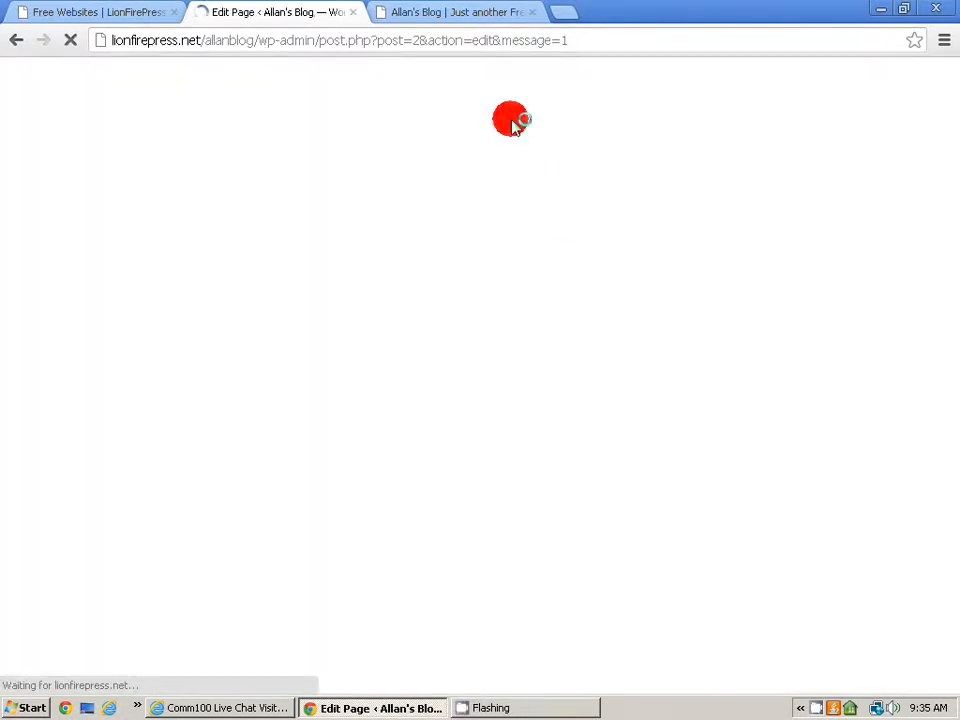
Step: Reload the public blog's home page, then open the Contact page and look through its content and comment form
{"action": "left_click", "coordinate": [433, 12]}
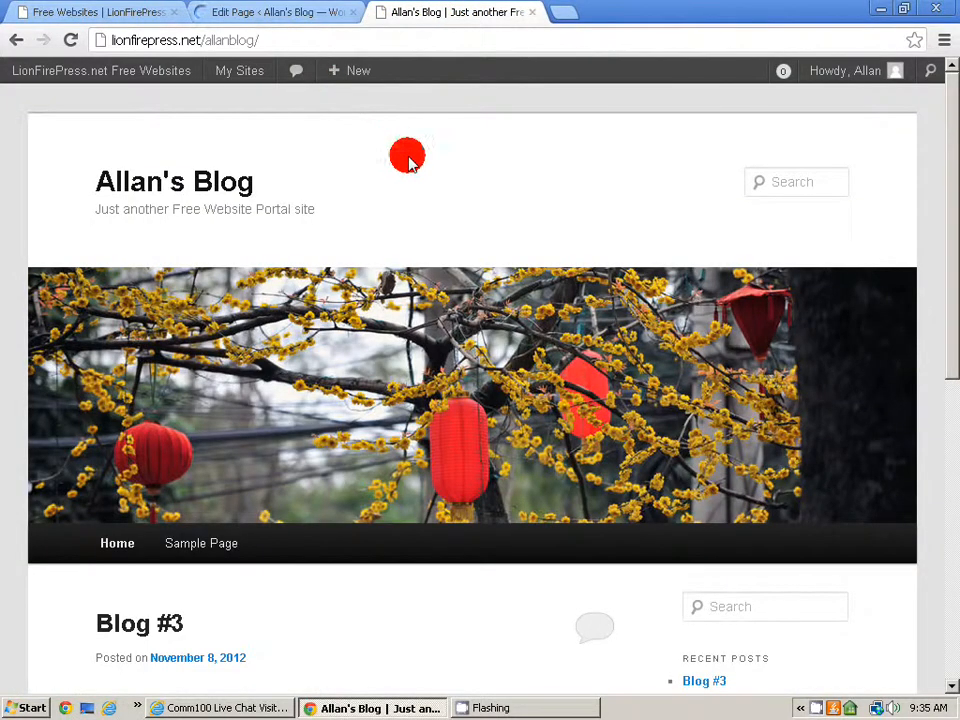
{"action": "left_click", "coordinate": [70, 40]}
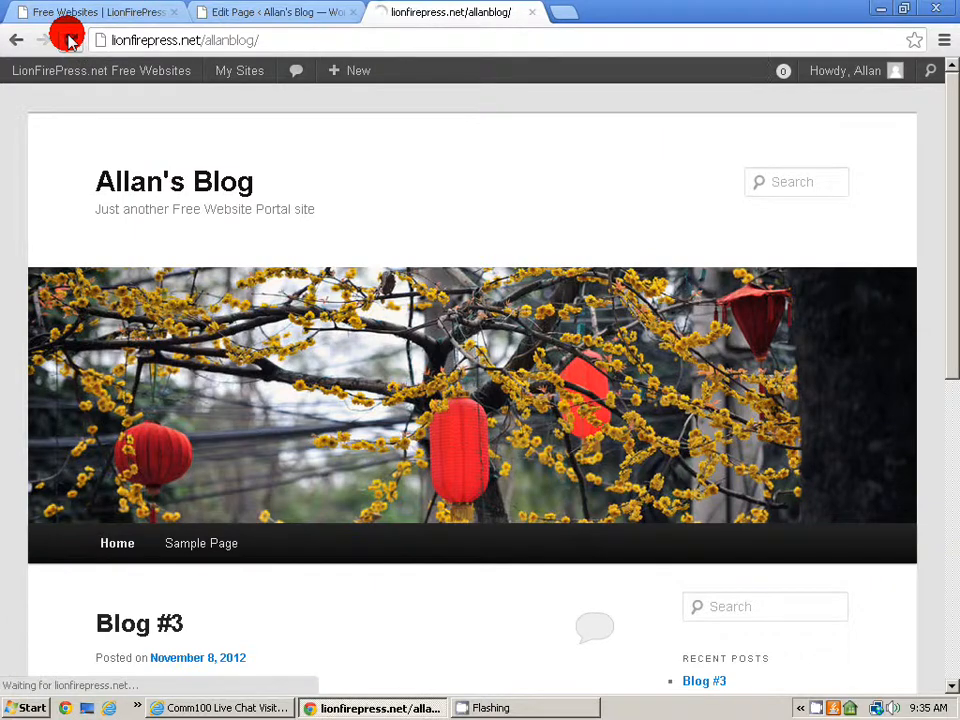
{"action": "scroll", "coordinate": [480, 195], "scroll_direction": "down", "scroll_amount": 3}
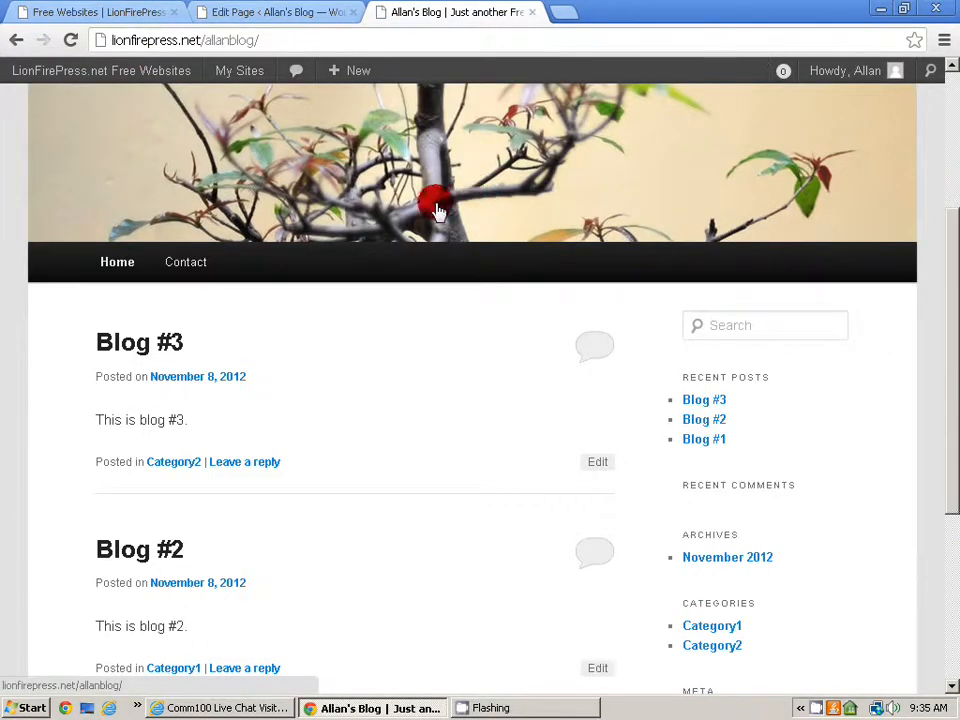
{"action": "left_click", "coordinate": [182, 265]}
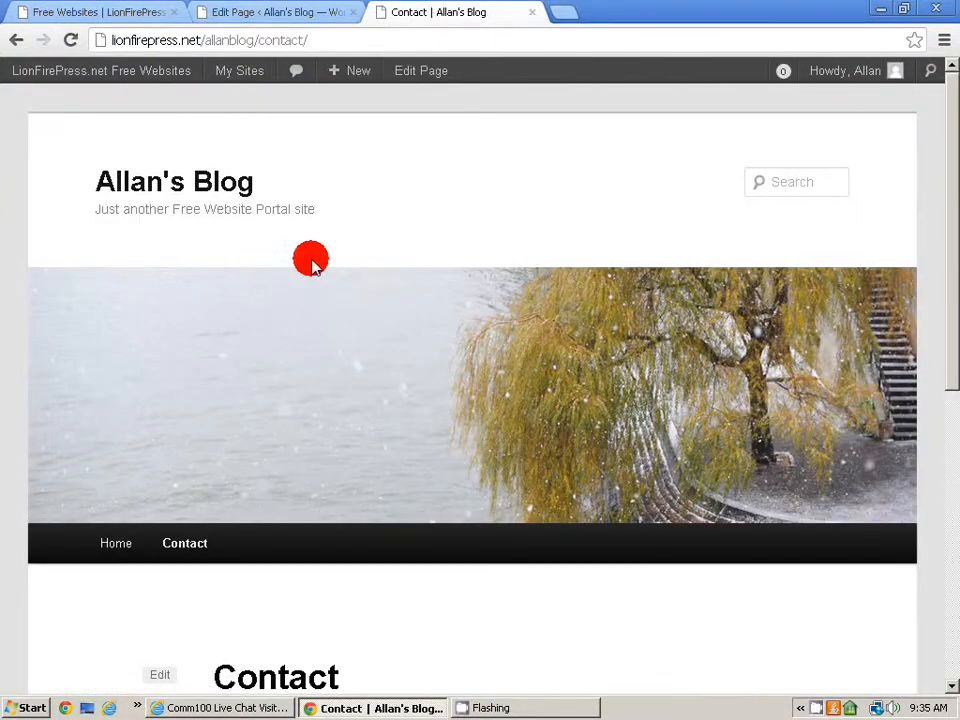
{"action": "scroll", "coordinate": [311, 262], "scroll_direction": "down", "scroll_amount": 3}
{"action": "scroll", "coordinate": [312, 263], "scroll_direction": "down", "scroll_amount": 3}
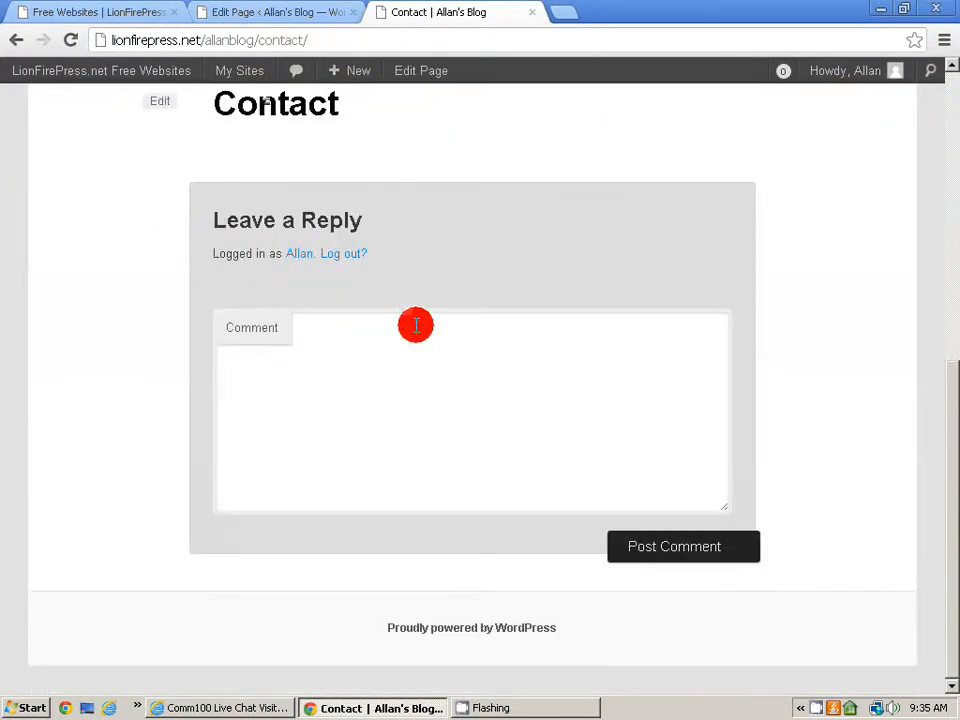
{"action": "scroll", "coordinate": [360, 343], "scroll_direction": "up", "scroll_amount": 6}
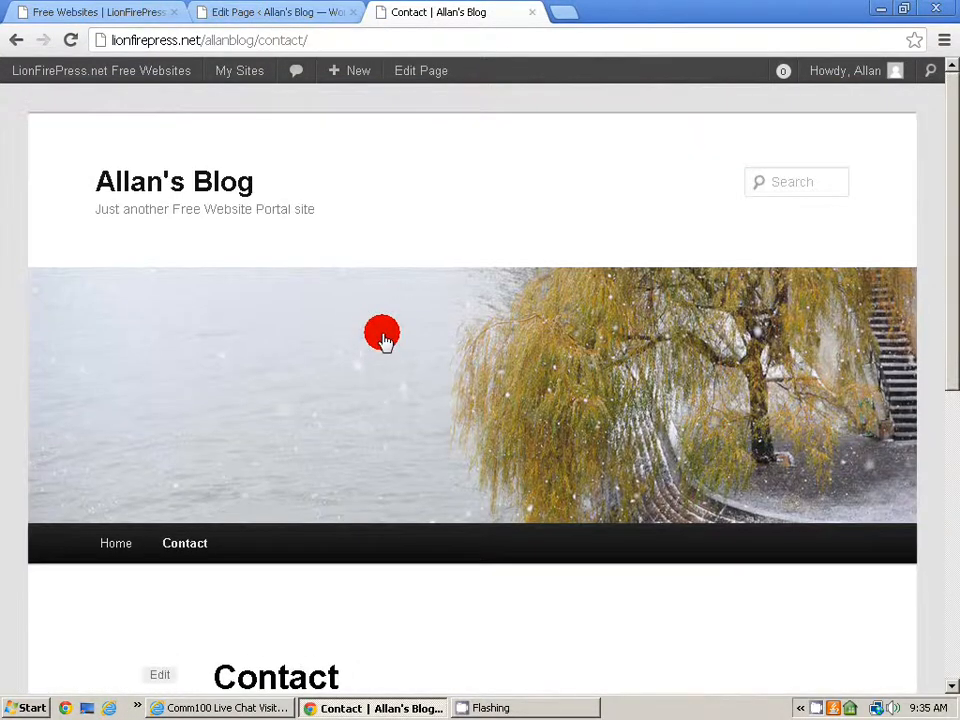
Step: Quick-edit the Contact page in the blog's admin area to disallow comments and set its order to 99, and update it
{"action": "left_click", "coordinate": [273, 14]}
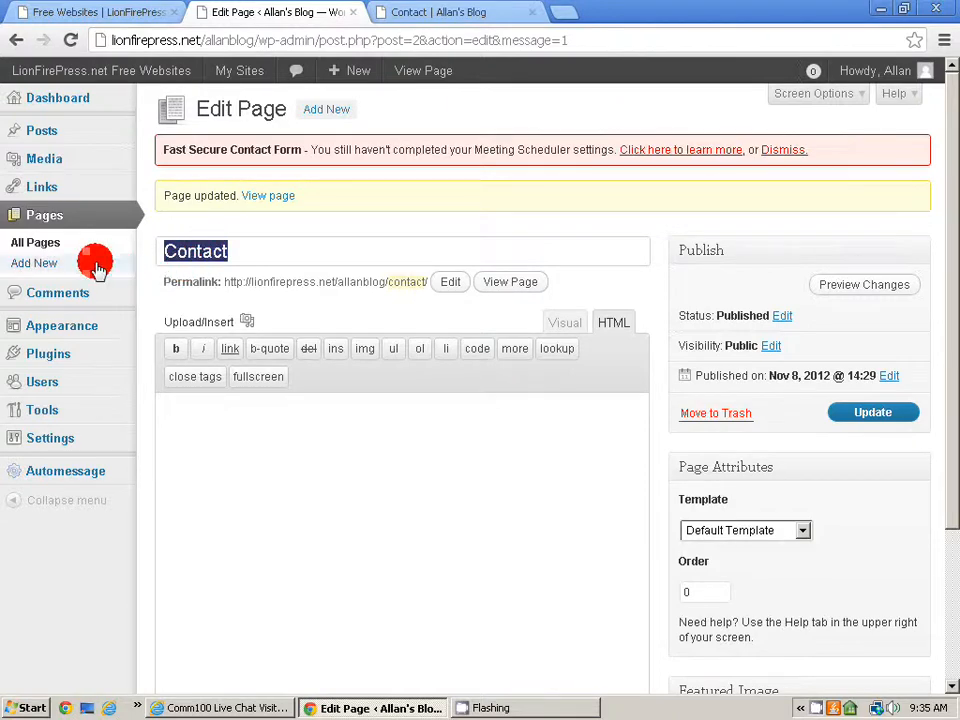
{"action": "left_click", "coordinate": [58, 244]}
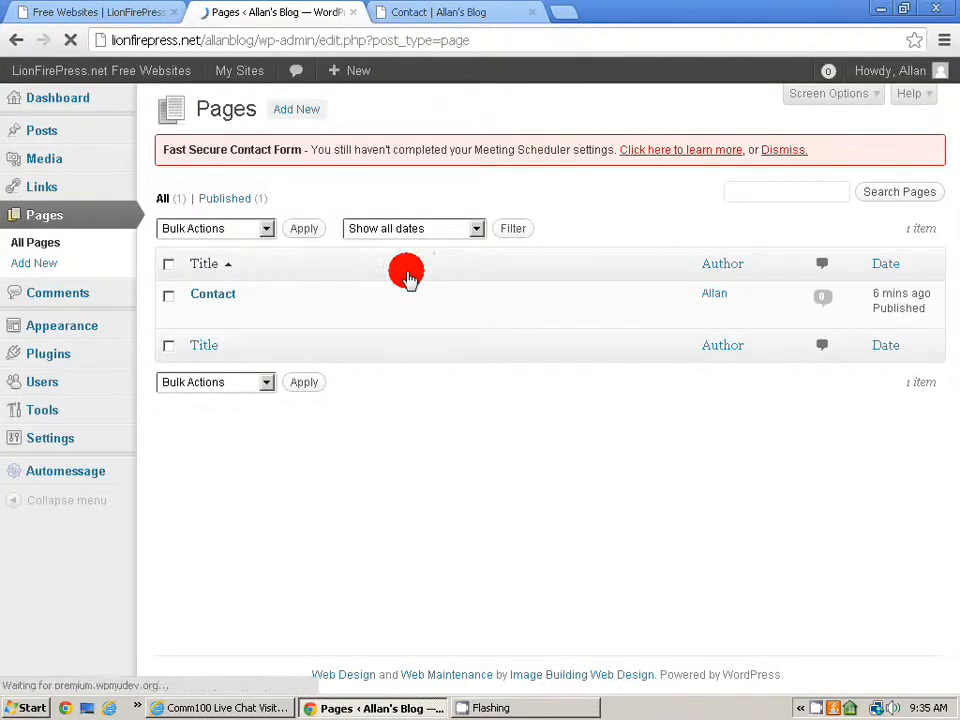
{"action": "left_click", "coordinate": [236, 312]}
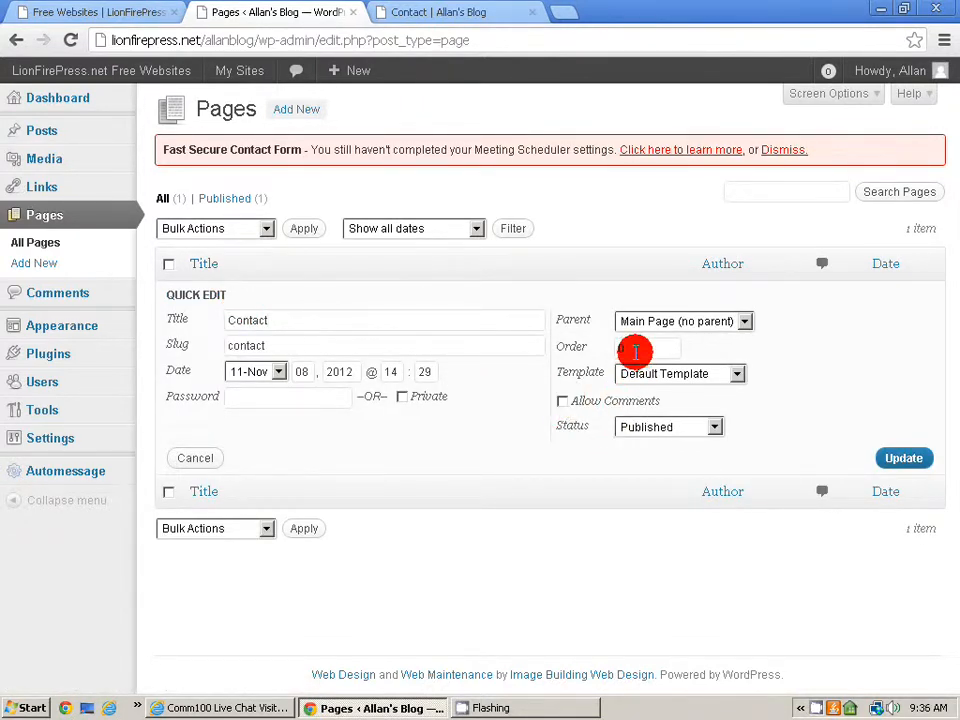
{"action": "left_click_drag", "start_coordinate": [634, 351], "coordinate": [609, 357]}
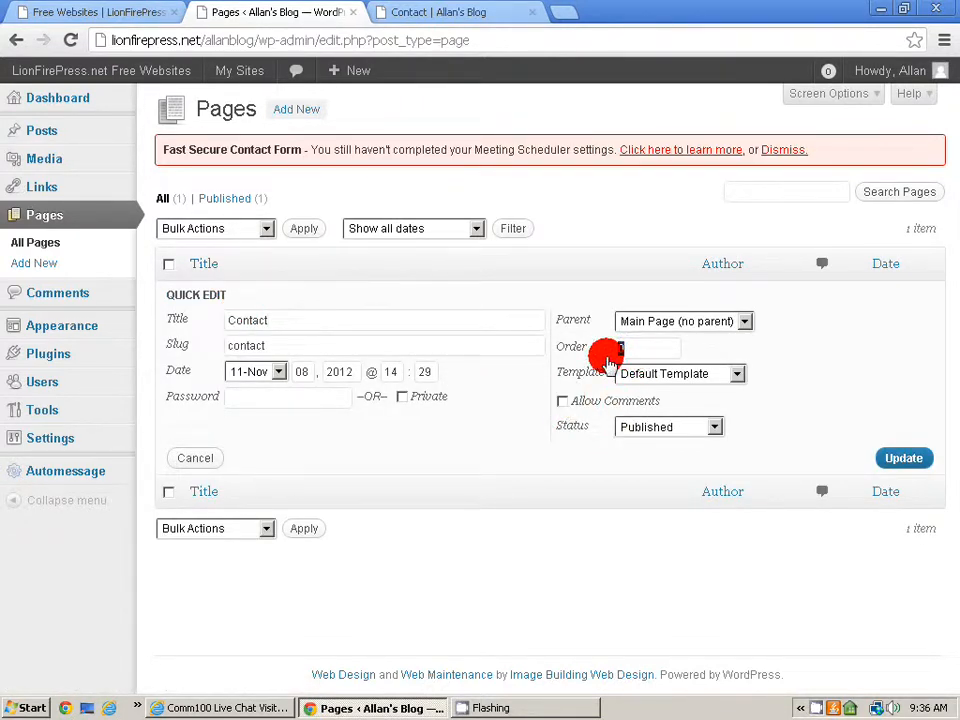
{"action": "type", "text": "99"}
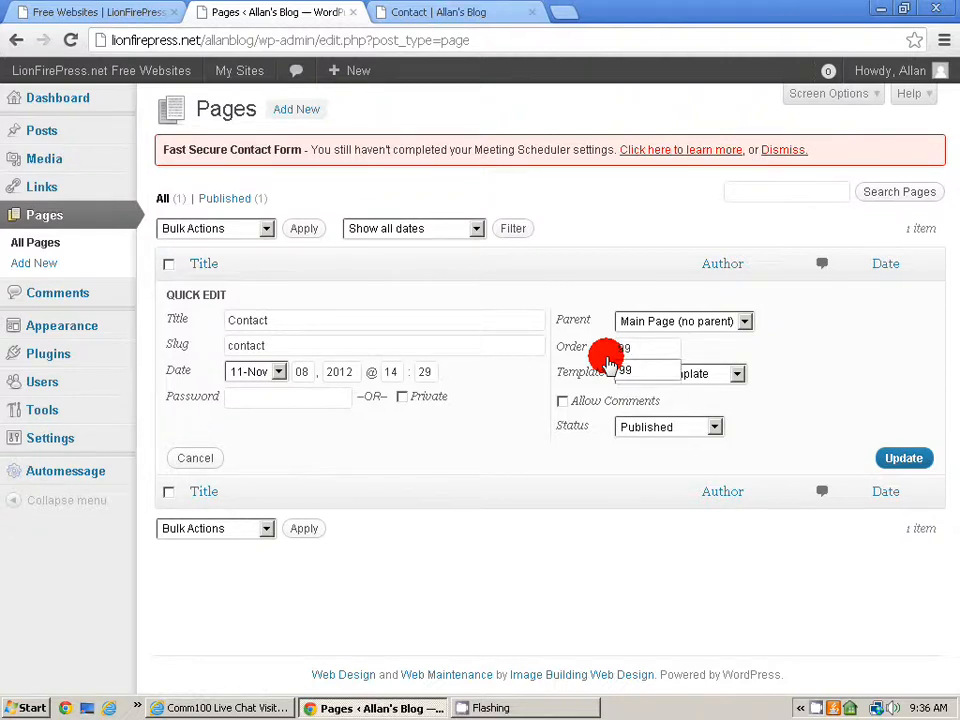
{"action": "left_click", "coordinate": [632, 373]}
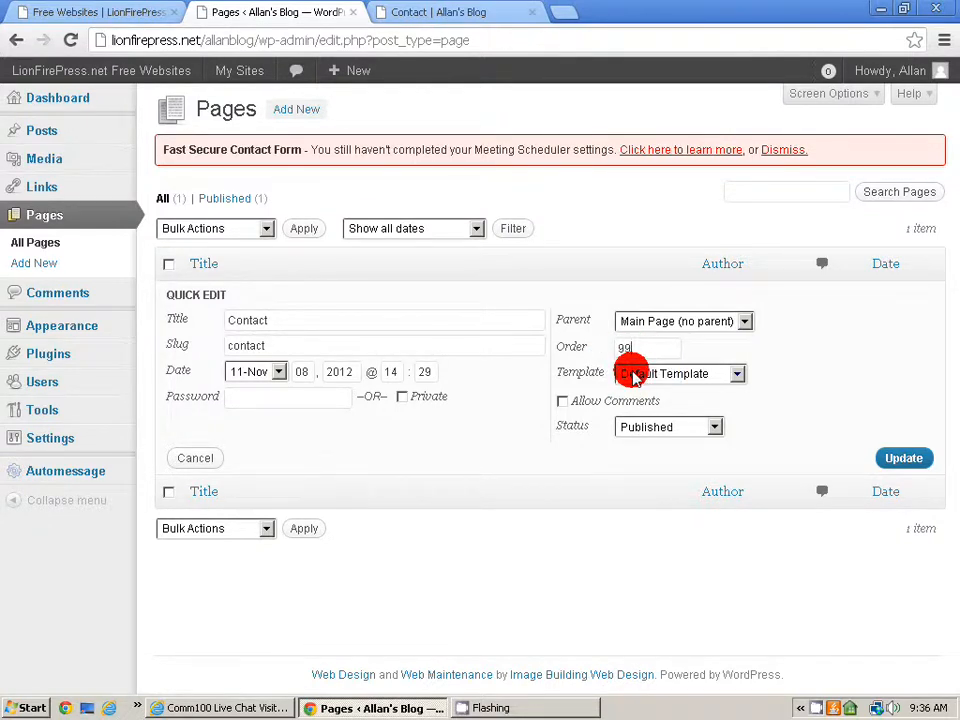
{"action": "left_click", "coordinate": [896, 457]}
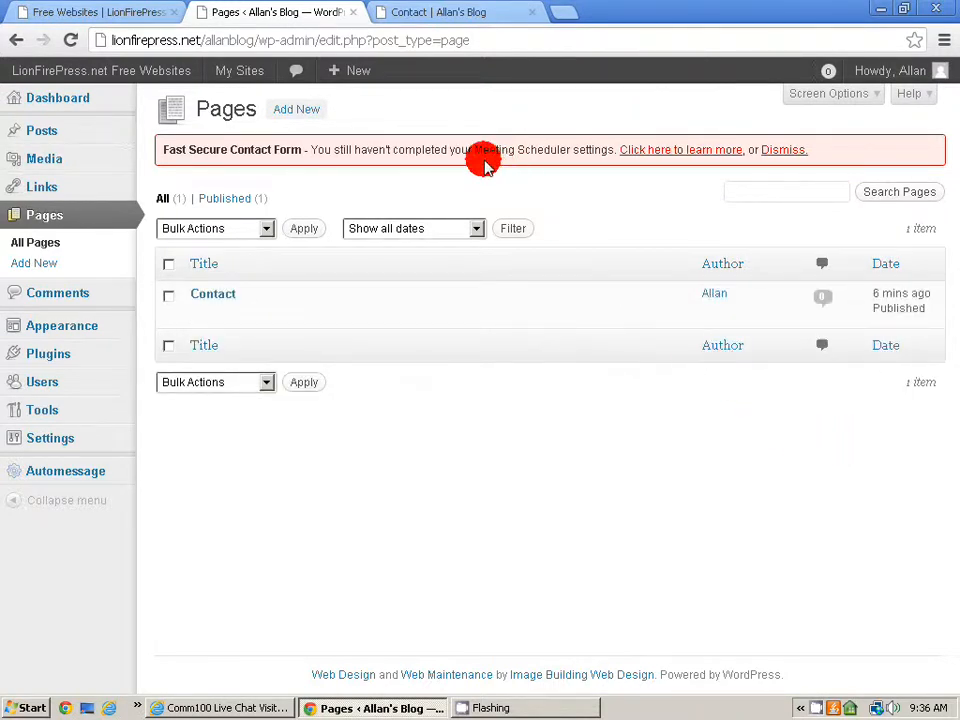
Step: Reload the public Contact page and look it over from the header down to the footer
{"action": "left_click", "coordinate": [440, 16]}
{"action": "left_click", "coordinate": [71, 42]}
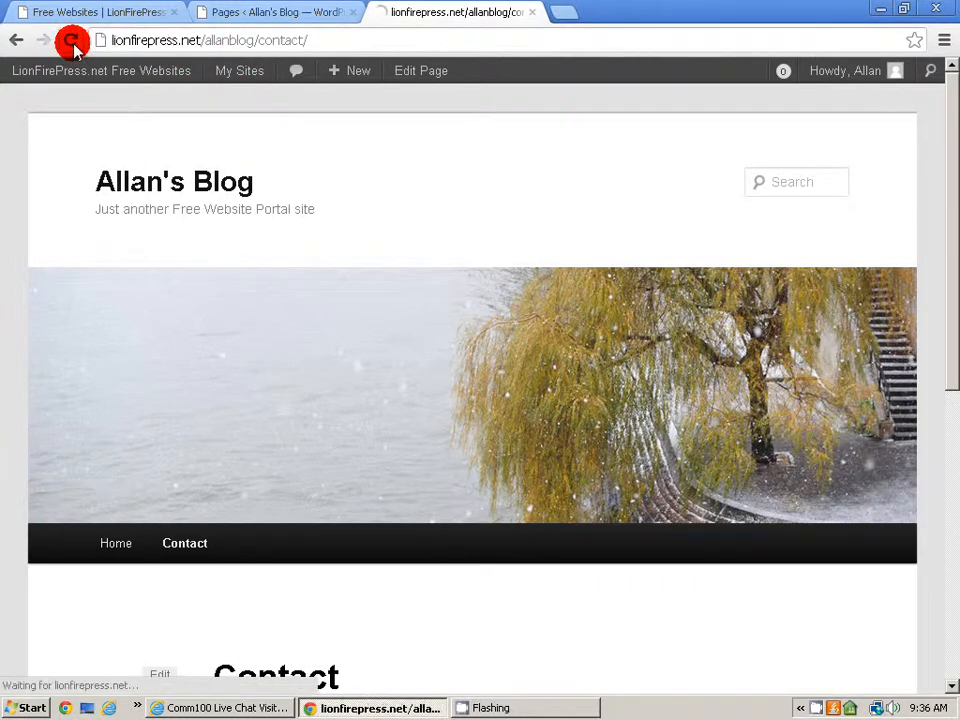
{"action": "scroll", "coordinate": [619, 303], "scroll_direction": "down", "scroll_amount": 2}
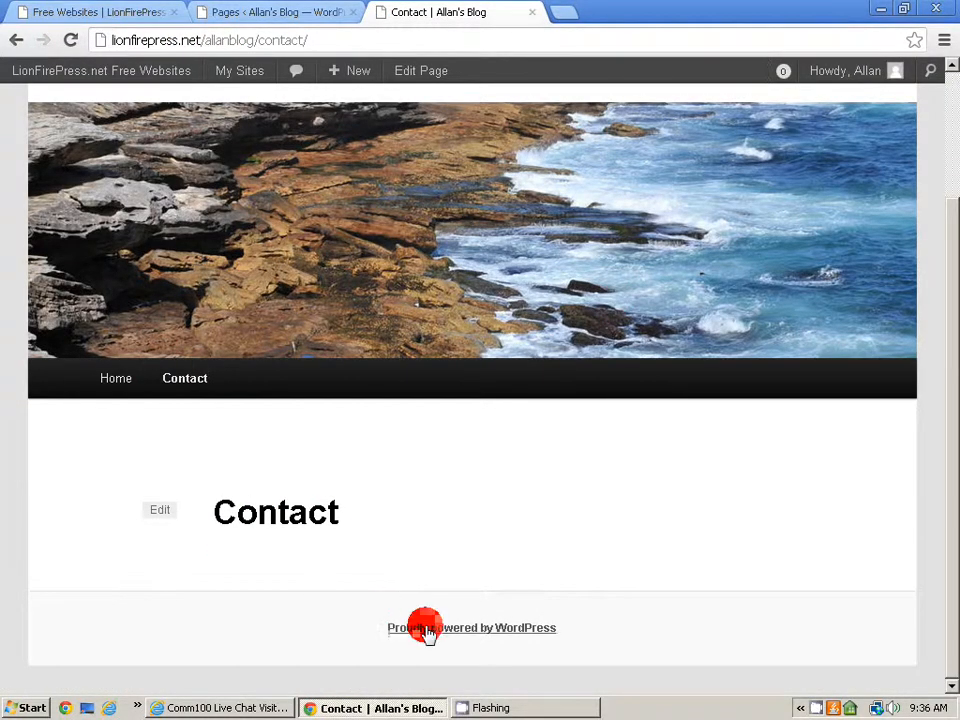
{"action": "scroll", "coordinate": [390, 615], "scroll_direction": "up", "scroll_amount": 2}
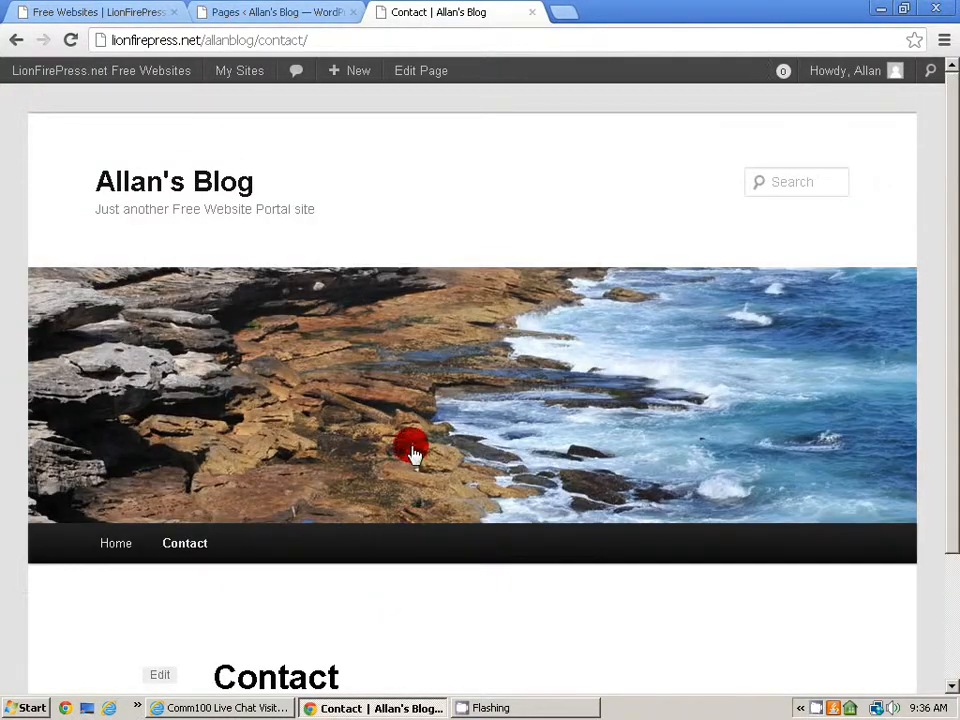
Step: Return to the admin area, open the FS Contact Form Options and enable receiving email as HTML instead of plain text
{"action": "left_click", "coordinate": [279, 13]}
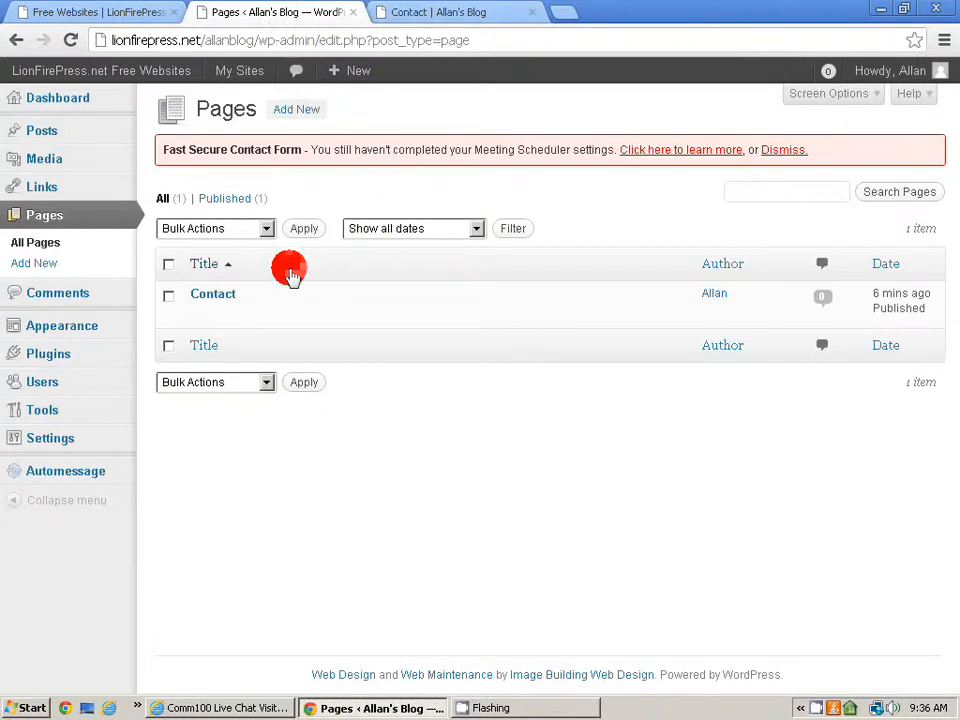
{"action": "mouse_move", "coordinate": [110, 315]}
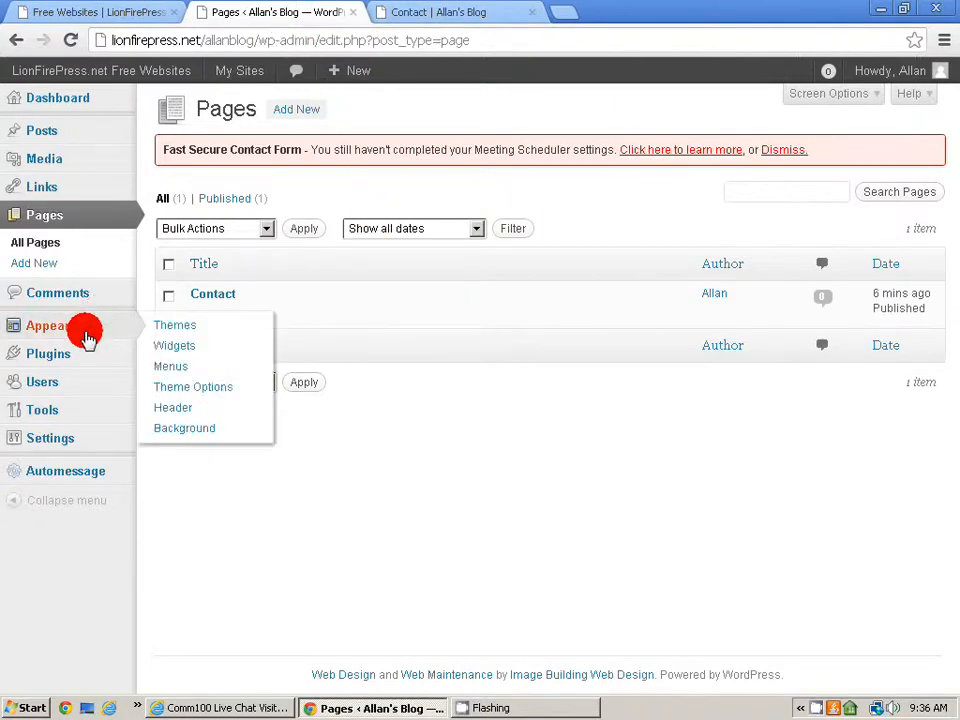
{"action": "mouse_move", "coordinate": [72, 360]}
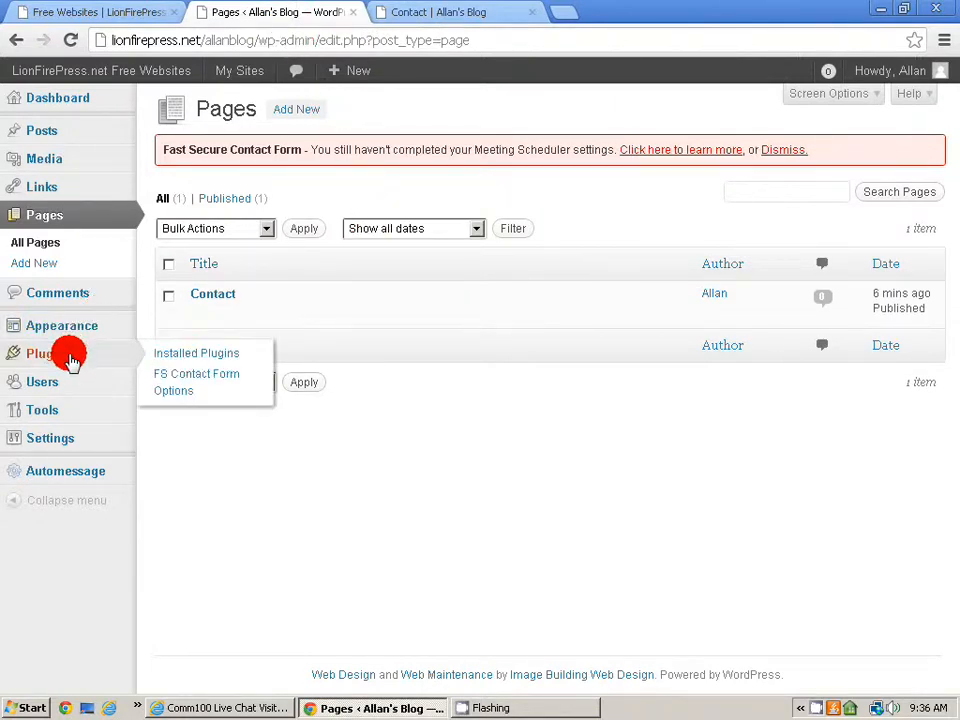
{"action": "left_click", "coordinate": [180, 388]}
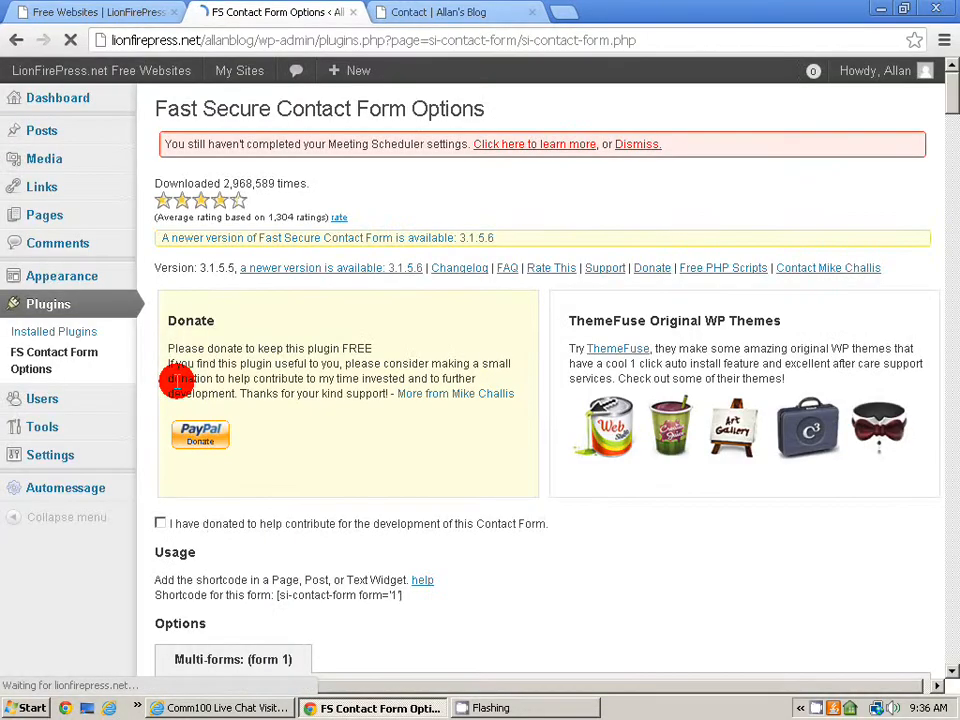
{"action": "scroll", "coordinate": [300, 370], "scroll_direction": "down", "scroll_amount": 5}
{"action": "scroll", "coordinate": [328, 368], "scroll_direction": "down", "scroll_amount": 6}
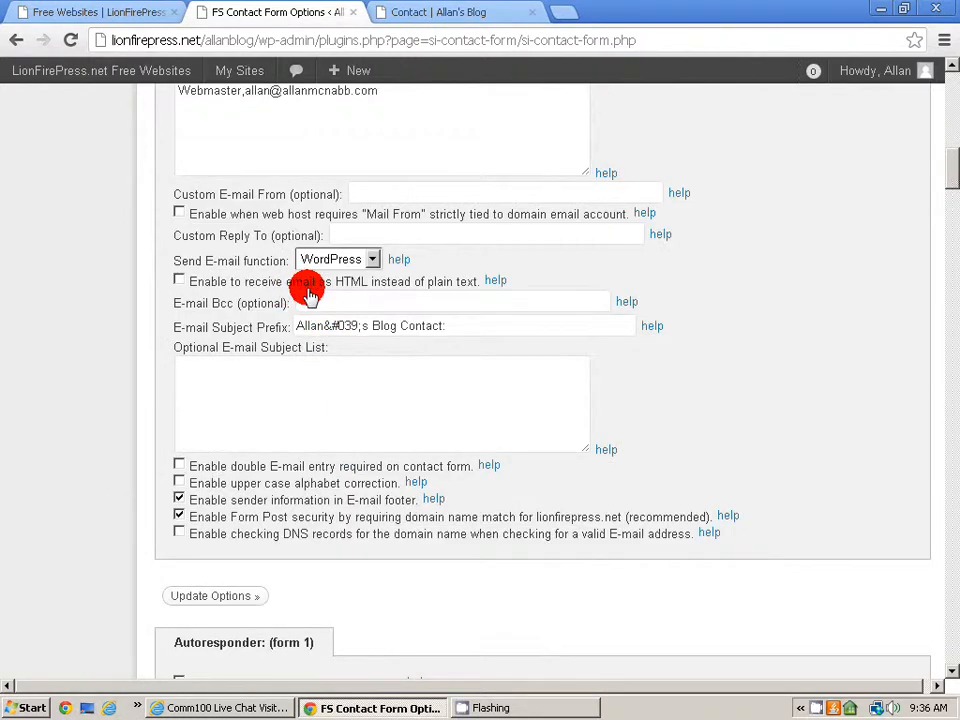
{"action": "left_click", "coordinate": [178, 281]}
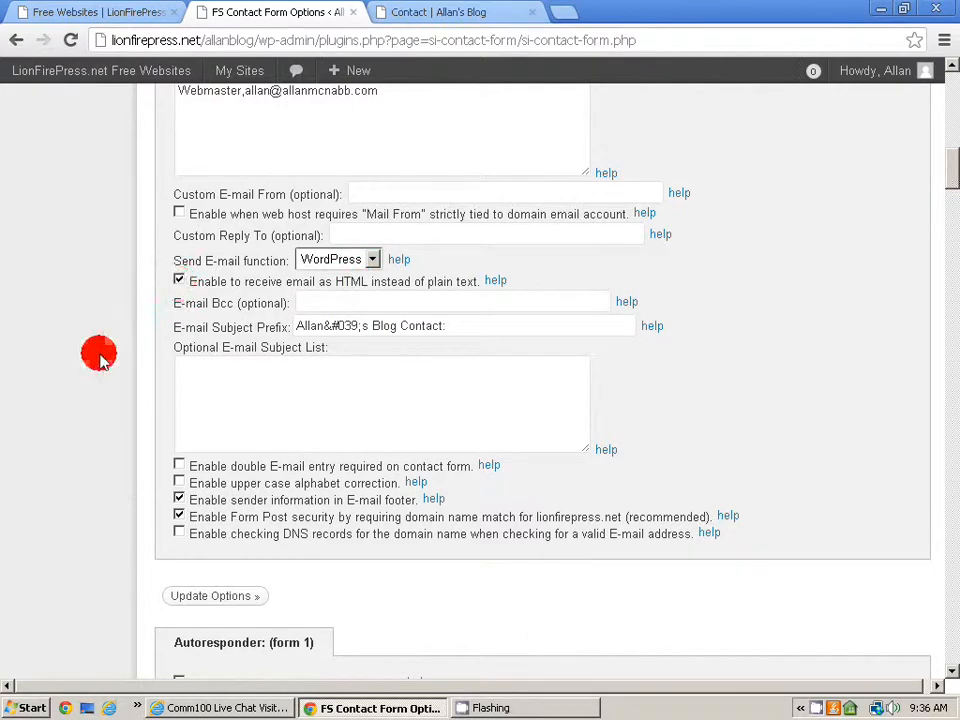
Step: Enable the required double E-mail entry on the contact form and update the options
{"action": "scroll", "coordinate": [103, 380], "scroll_direction": "down", "scroll_amount": 3}
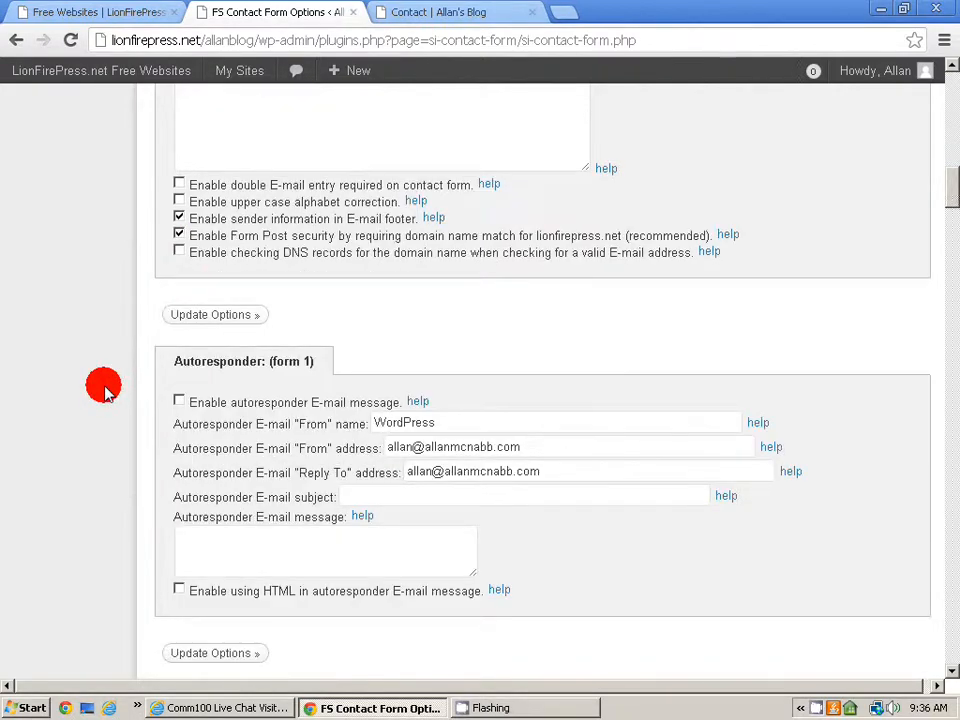
{"action": "scroll", "coordinate": [103, 390], "scroll_direction": "up", "scroll_amount": 1}
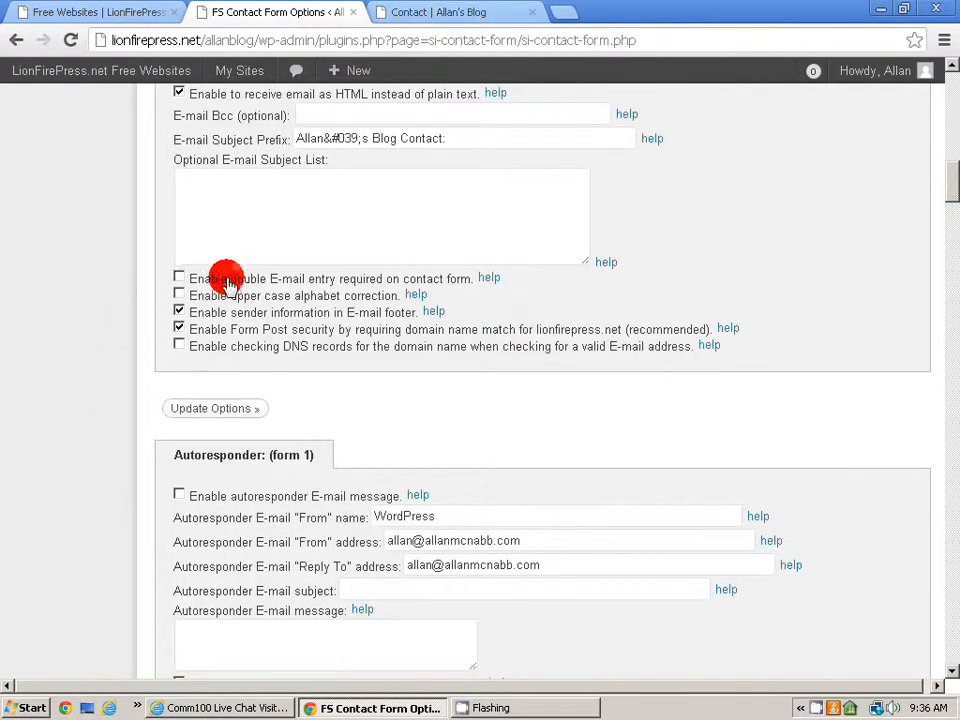
{"action": "left_click", "coordinate": [179, 277]}
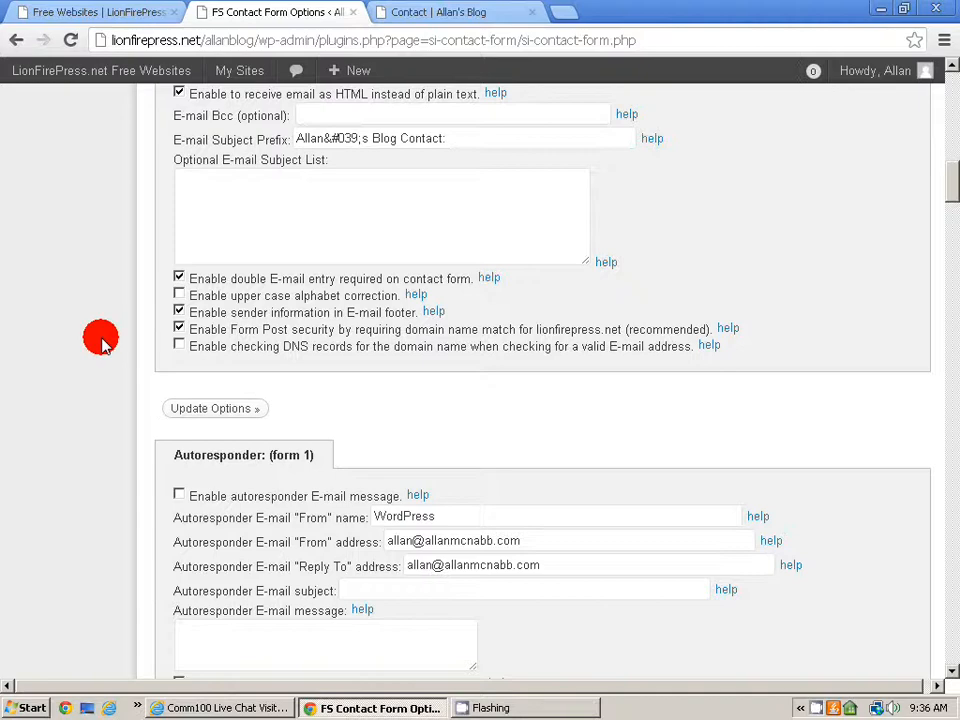
{"action": "scroll", "coordinate": [100, 340], "scroll_direction": "down", "scroll_amount": 7}
{"action": "left_click", "coordinate": [213, 348]}
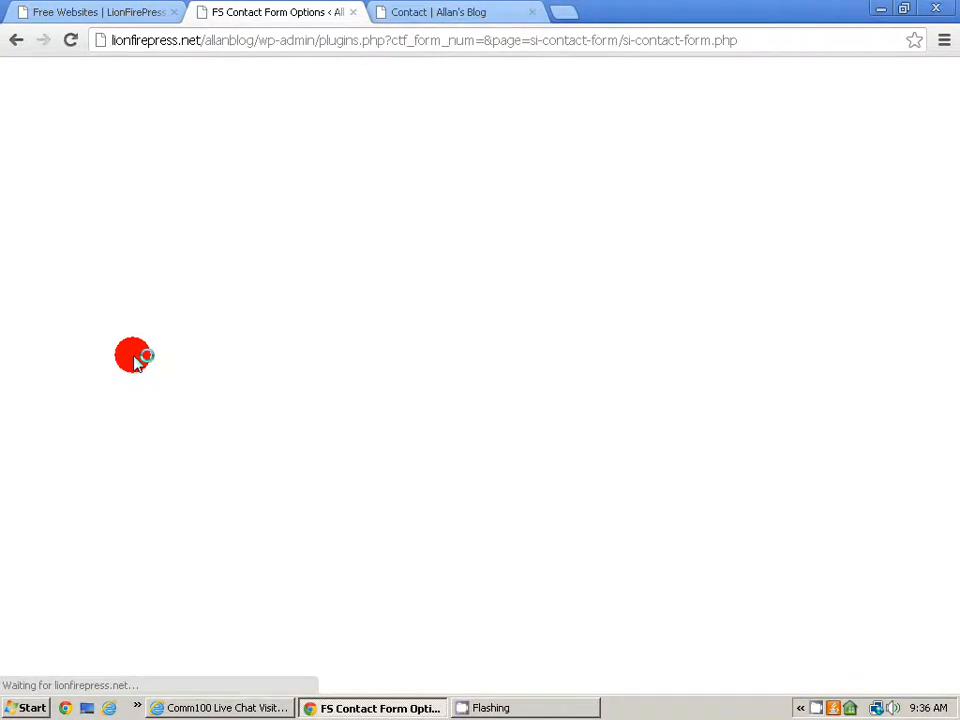
Step: Disable Accept Meeting Requests via vCita for form 1's Meeting Scheduler and update the options
{"action": "scroll", "coordinate": [135, 358], "scroll_direction": "down", "scroll_amount": 10}
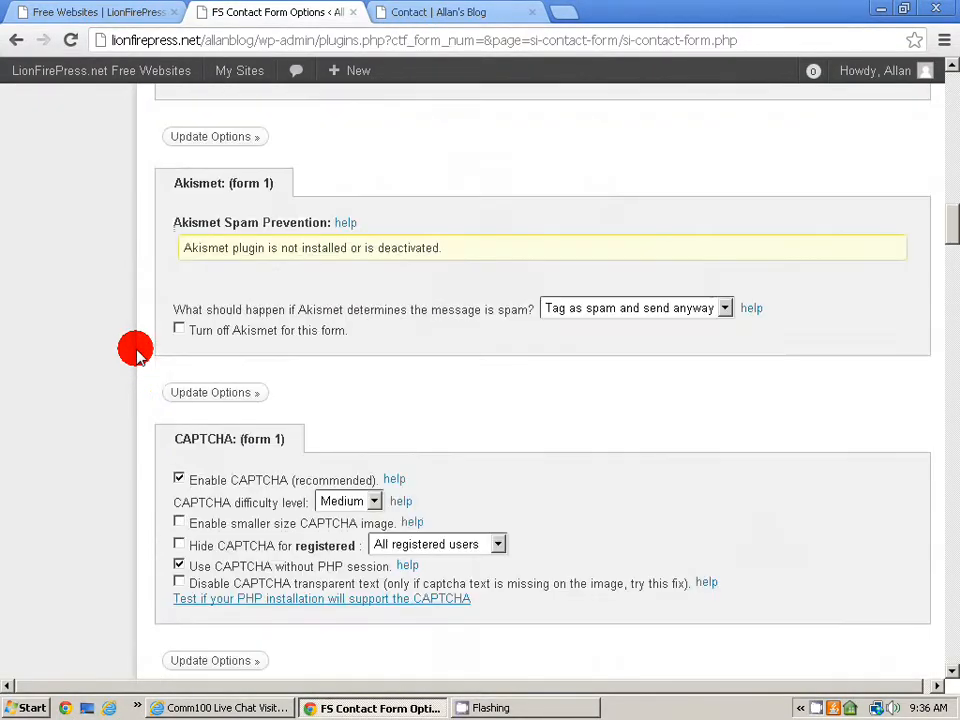
{"action": "scroll", "coordinate": [135, 350], "scroll_direction": "down", "scroll_amount": 15}
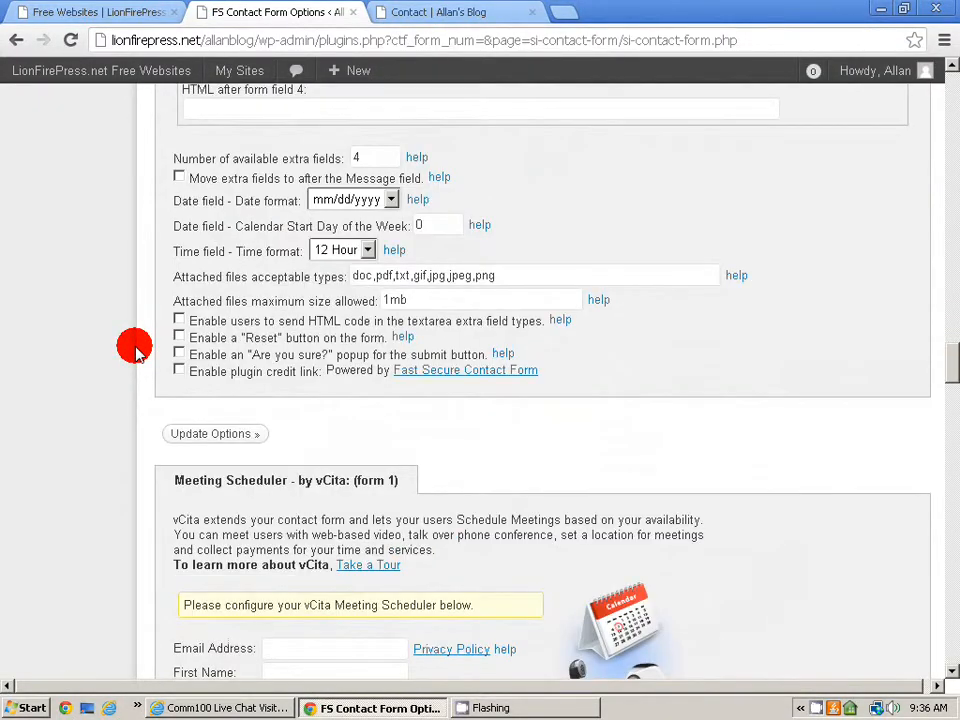
{"action": "scroll", "coordinate": [135, 350], "scroll_direction": "down", "scroll_amount": 2}
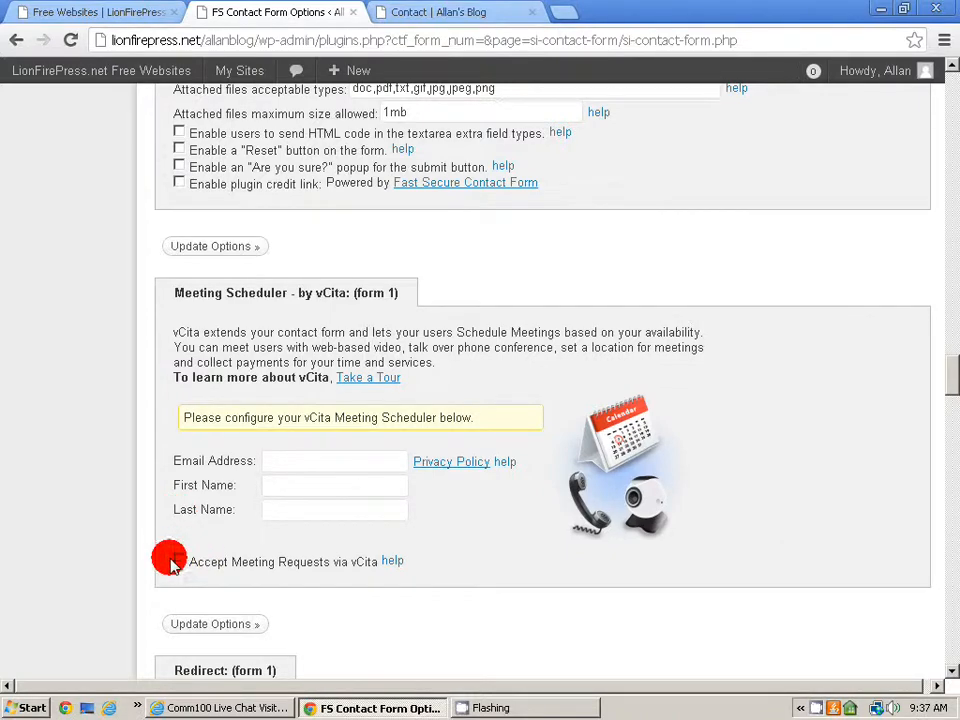
{"action": "left_click", "coordinate": [214, 626]}
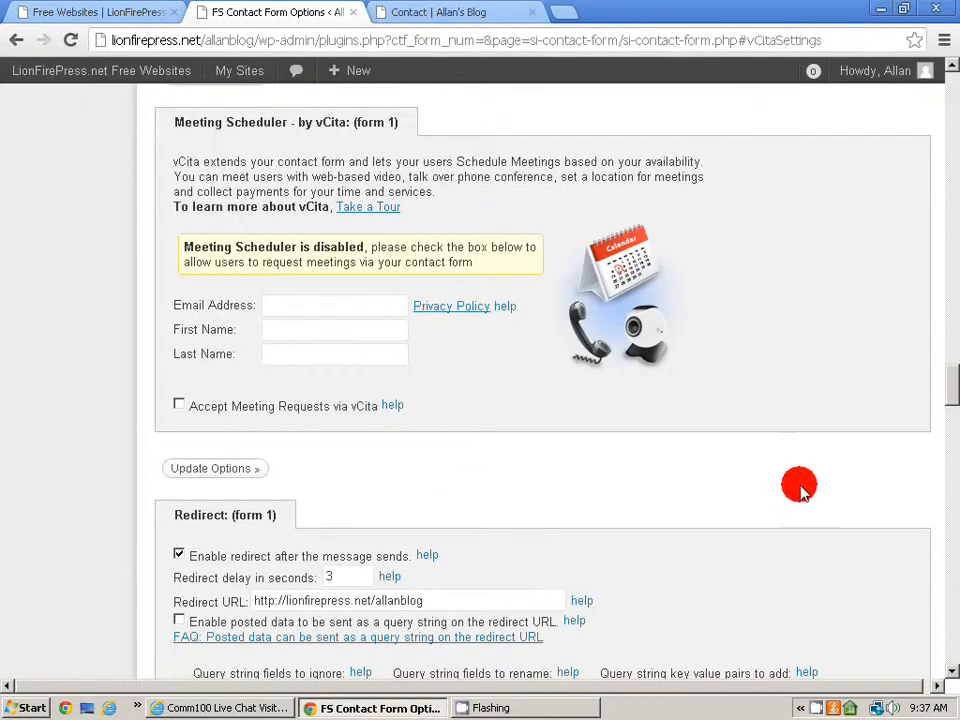
Step: Copy the form's shortcode [si-contact-form form='1'] from the Usage section
{"action": "left_click_drag", "start_coordinate": [949, 375], "coordinate": [953, 112]}
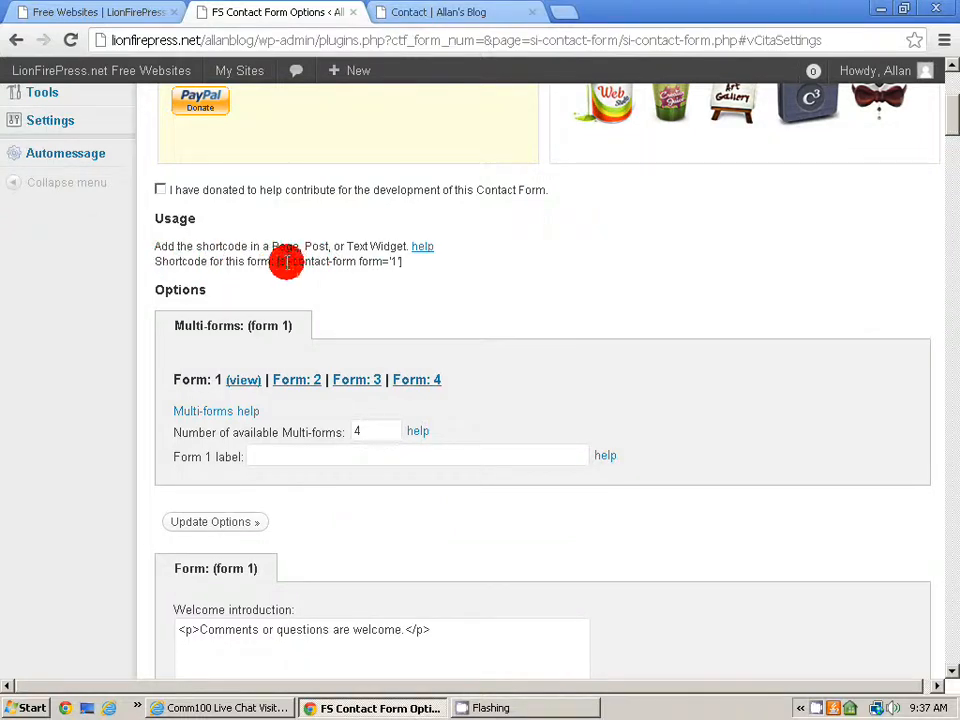
{"action": "left_click_drag", "start_coordinate": [276, 262], "coordinate": [399, 262]}
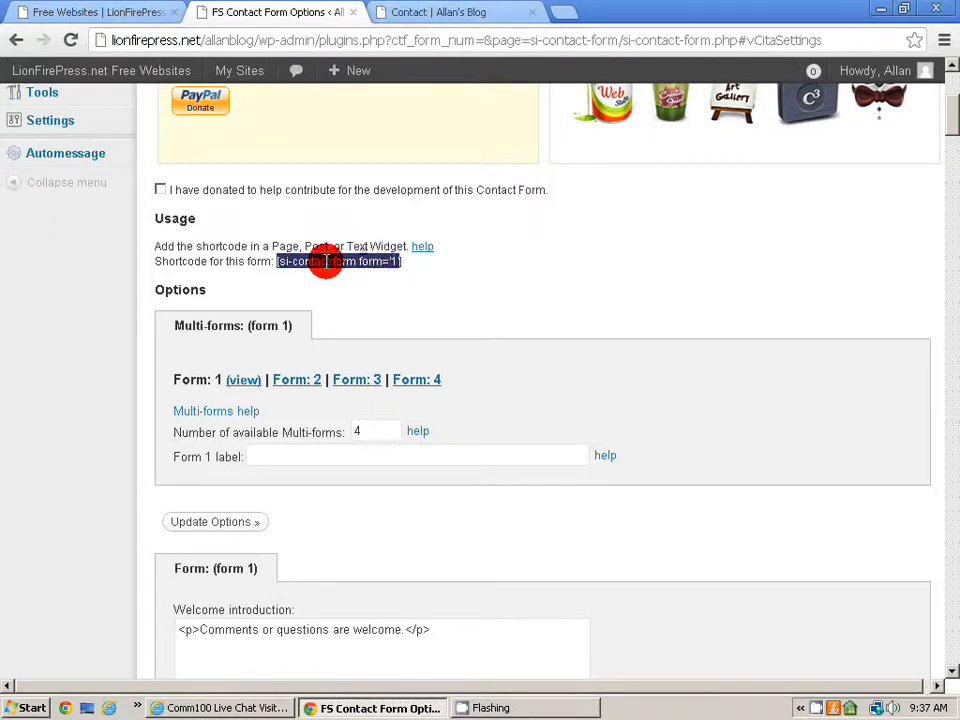
{"action": "left_click", "coordinate": [275, 262]}
{"action": "left_click_drag", "start_coordinate": [275, 262], "coordinate": [403, 266]}
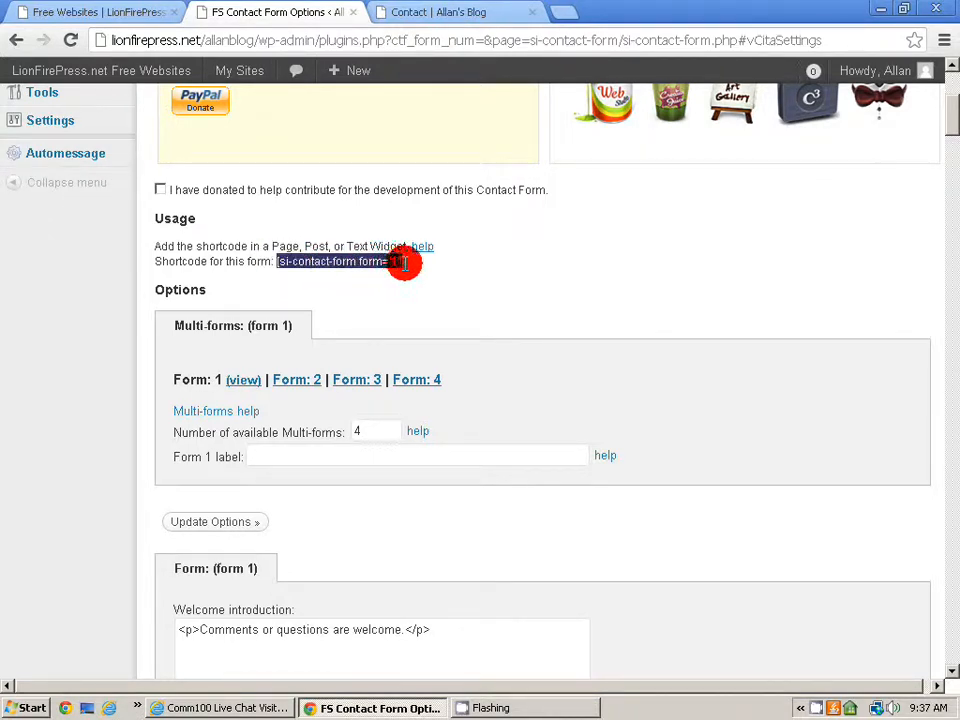
{"action": "right_click", "coordinate": [346, 258]}
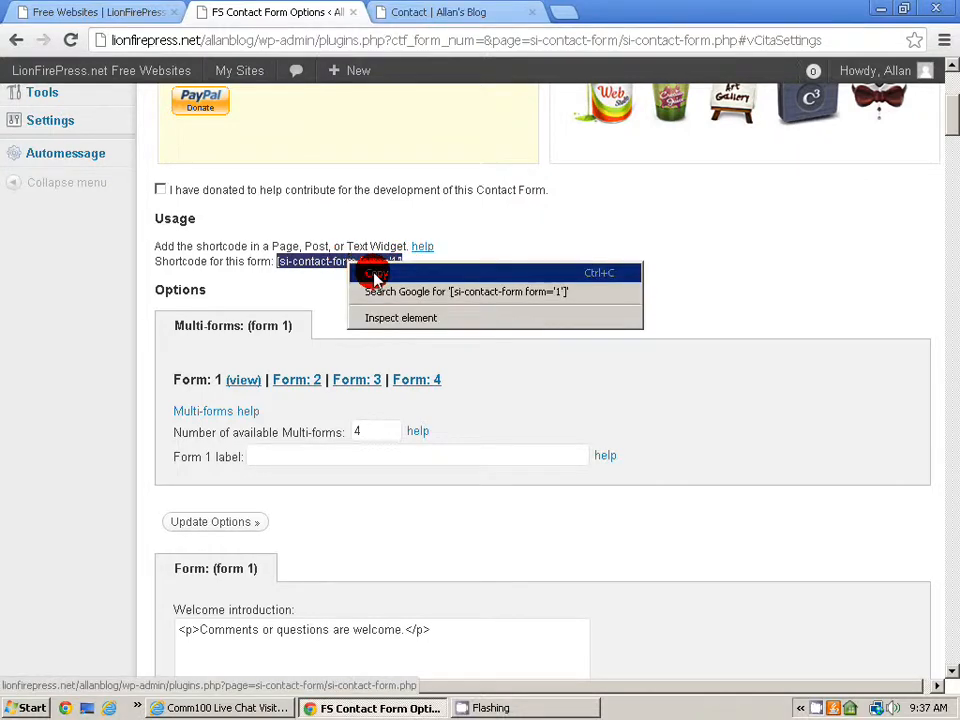
{"action": "left_click", "coordinate": [373, 273]}
Step: Open the Contact page for editing, paste the shortcode [si-contact-form form='1'] into its HTML content and update the page
{"action": "scroll", "coordinate": [310, 290], "scroll_direction": "up", "scroll_amount": 4}
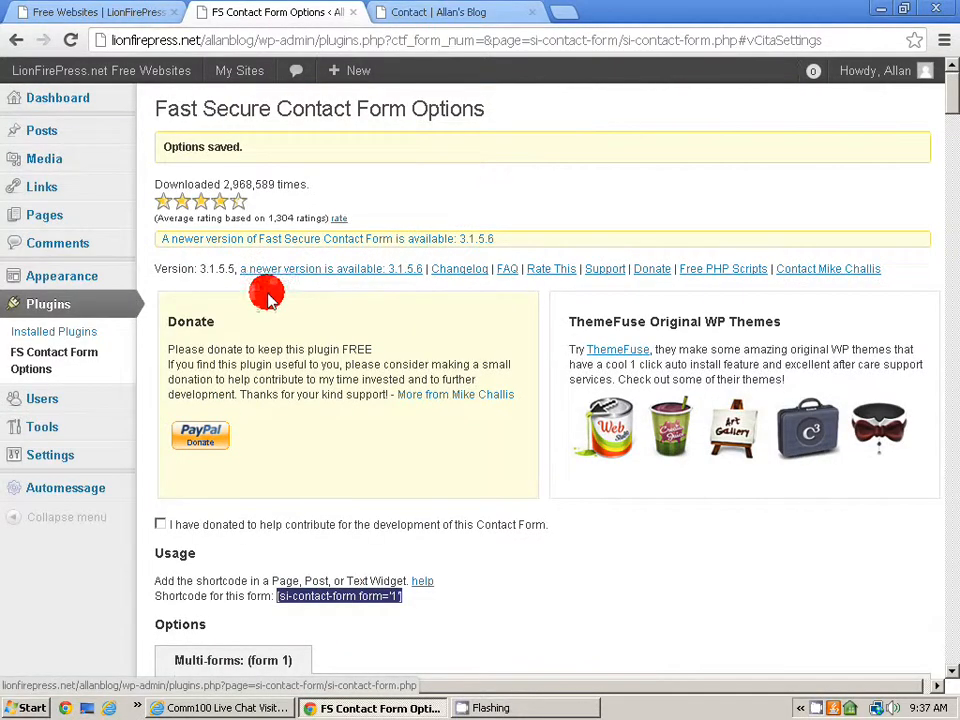
{"action": "left_click", "coordinate": [66, 220]}
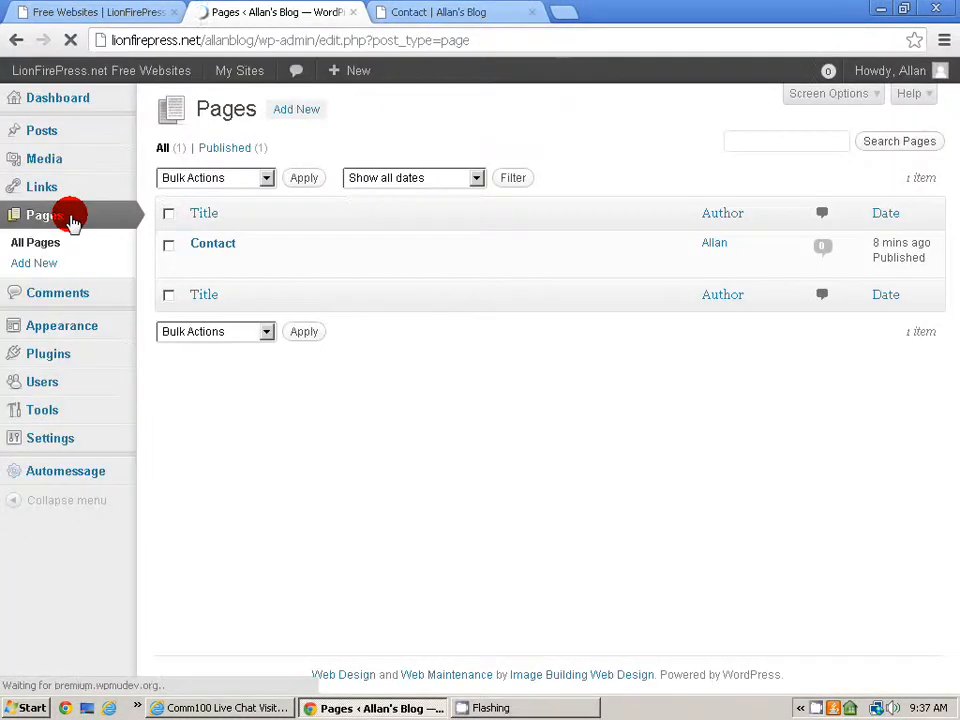
{"action": "left_click", "coordinate": [218, 246]}
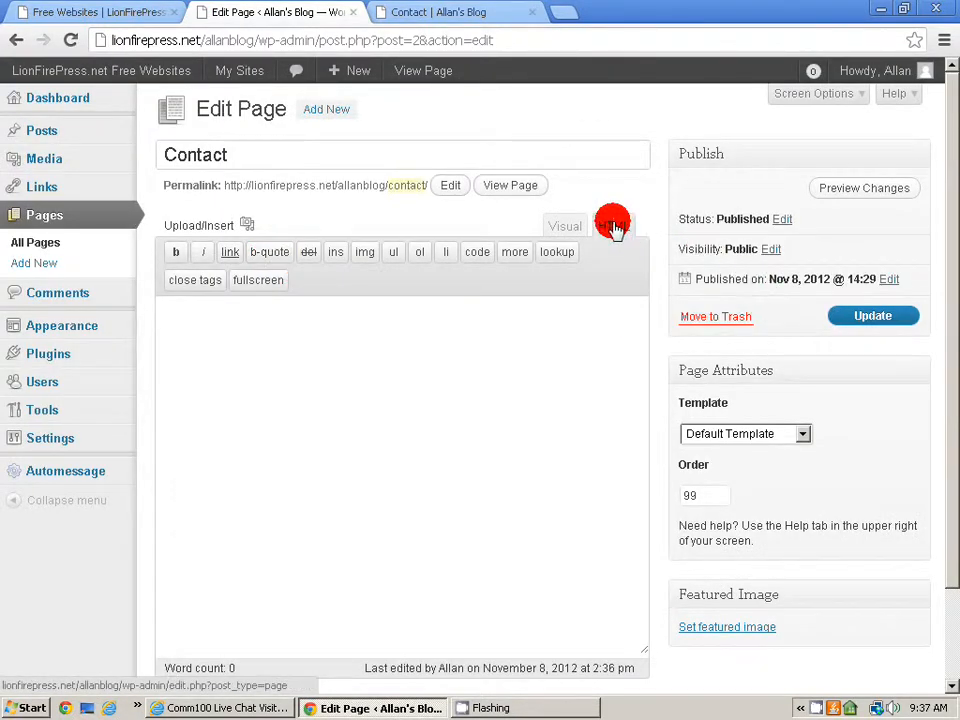
{"action": "right_click", "coordinate": [278, 327]}
{"action": "left_click", "coordinate": [318, 420]}
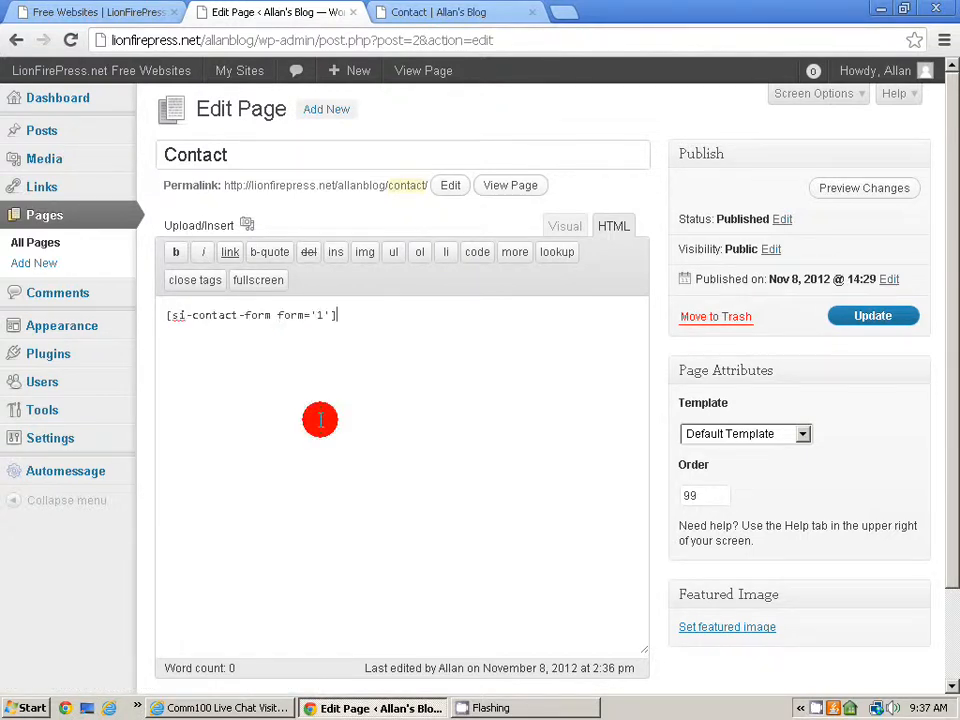
{"action": "left_click", "coordinate": [908, 316]}
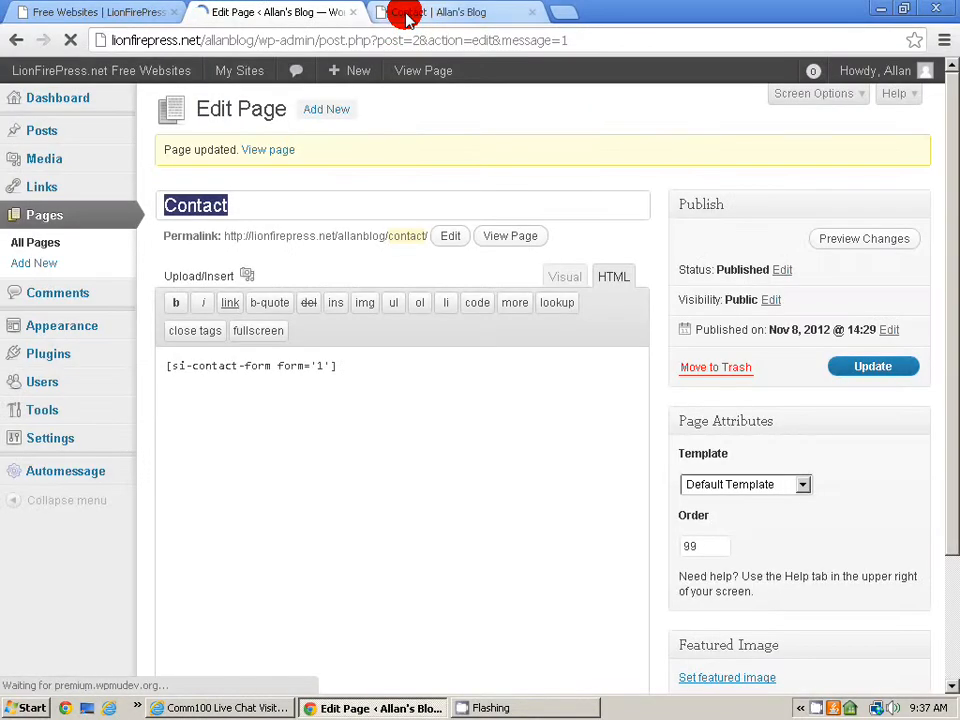
Step: Reload the public Contact page and review the embedded contact form's fields from the name entry down to the CAPTCHA
{"action": "left_click", "coordinate": [407, 14]}
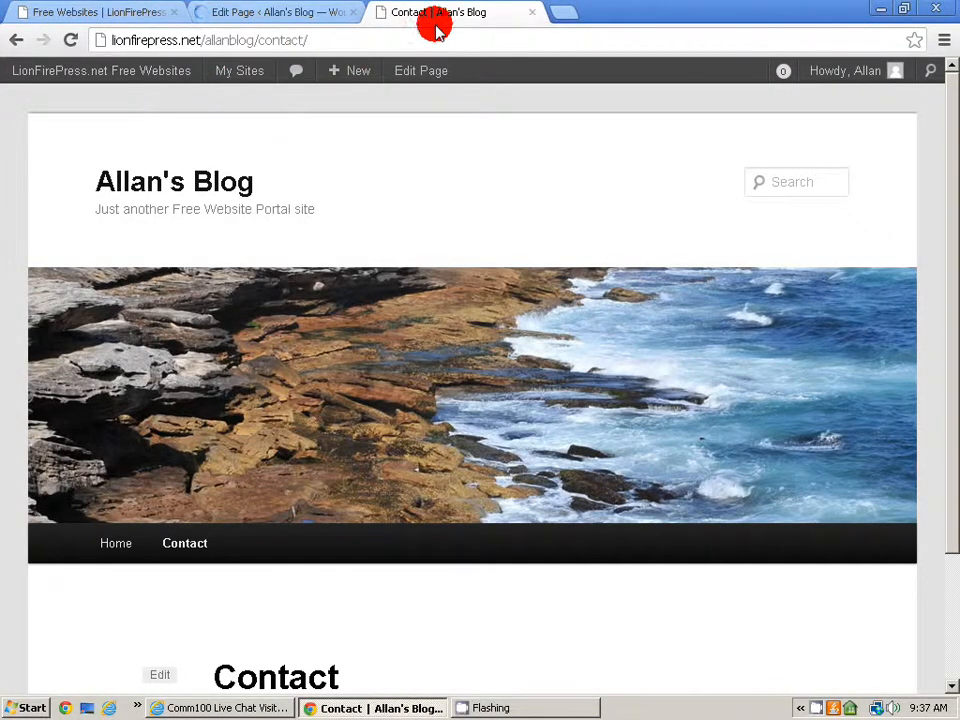
{"action": "left_click", "coordinate": [70, 42]}
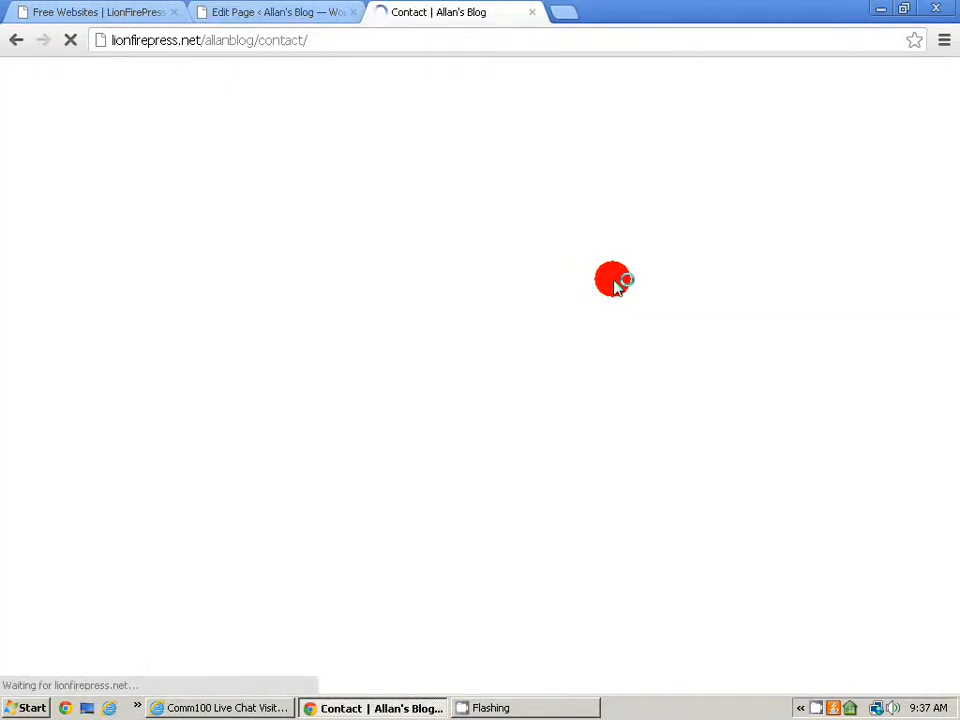
{"action": "scroll", "coordinate": [613, 282], "scroll_direction": "down", "scroll_amount": 6}
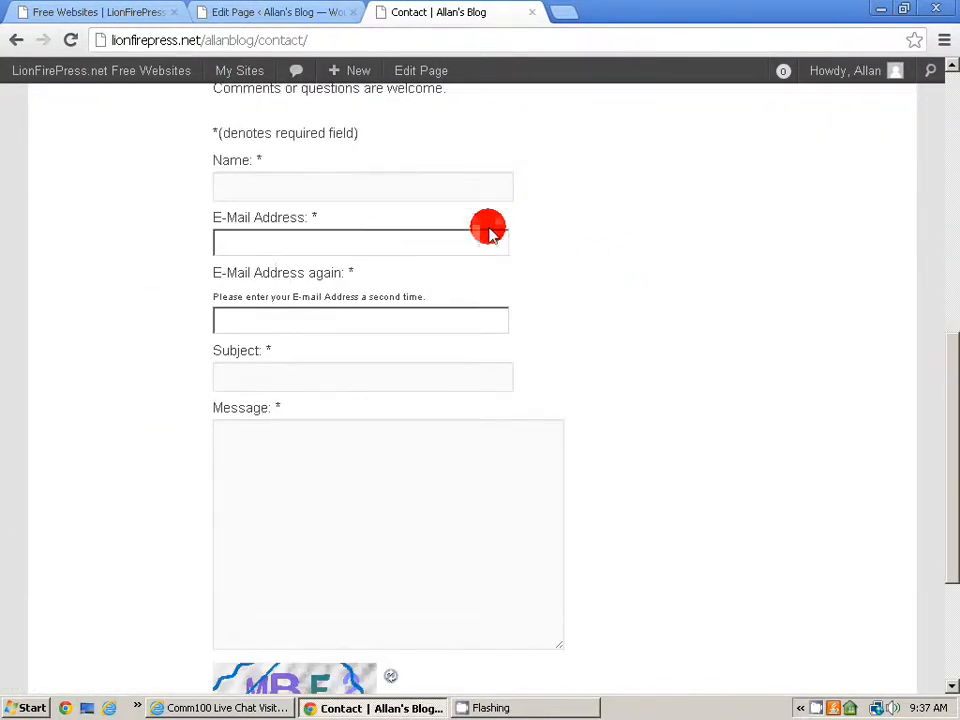
{"action": "scroll", "coordinate": [525, 315], "scroll_direction": "up", "scroll_amount": 3}
{"action": "scroll", "coordinate": [474, 261], "scroll_direction": "down", "scroll_amount": 2}
{"action": "scroll", "coordinate": [697, 333], "scroll_direction": "down", "scroll_amount": 2}
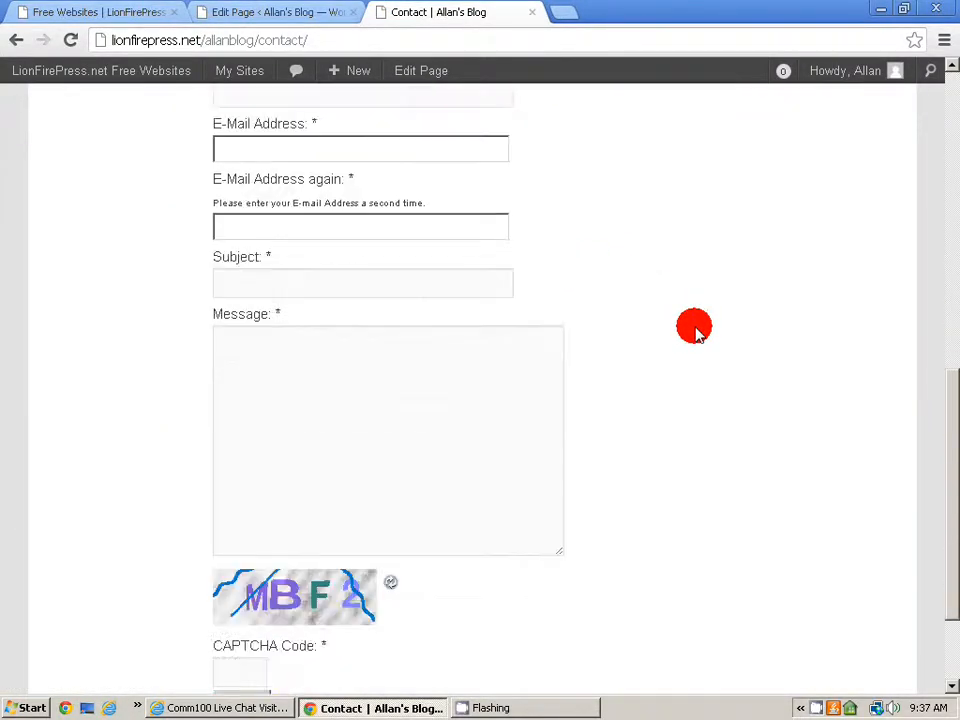
{"action": "scroll", "coordinate": [690, 333], "scroll_direction": "down", "scroll_amount": 2}
{"action": "scroll", "coordinate": [540, 455], "scroll_direction": "up", "scroll_amount": 8}
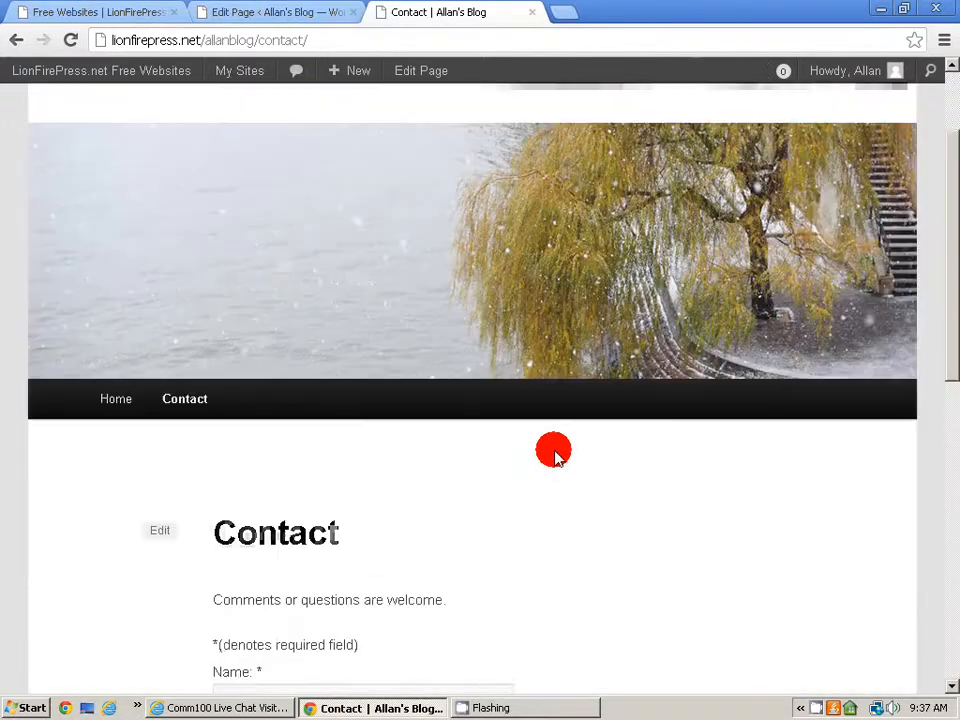
{"action": "scroll", "coordinate": [612, 335], "scroll_direction": "down", "scroll_amount": 2}
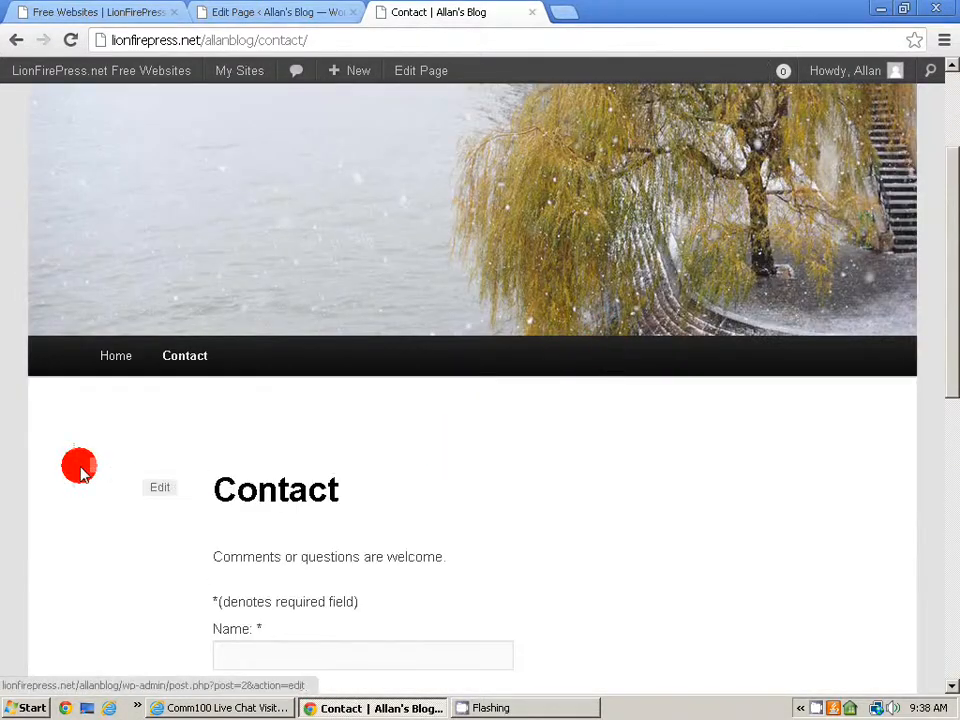
Step: Check the public site's navigation between Home and Contact, reviewing the blog posts on the home page and the contact form
{"action": "left_click", "coordinate": [100, 367]}
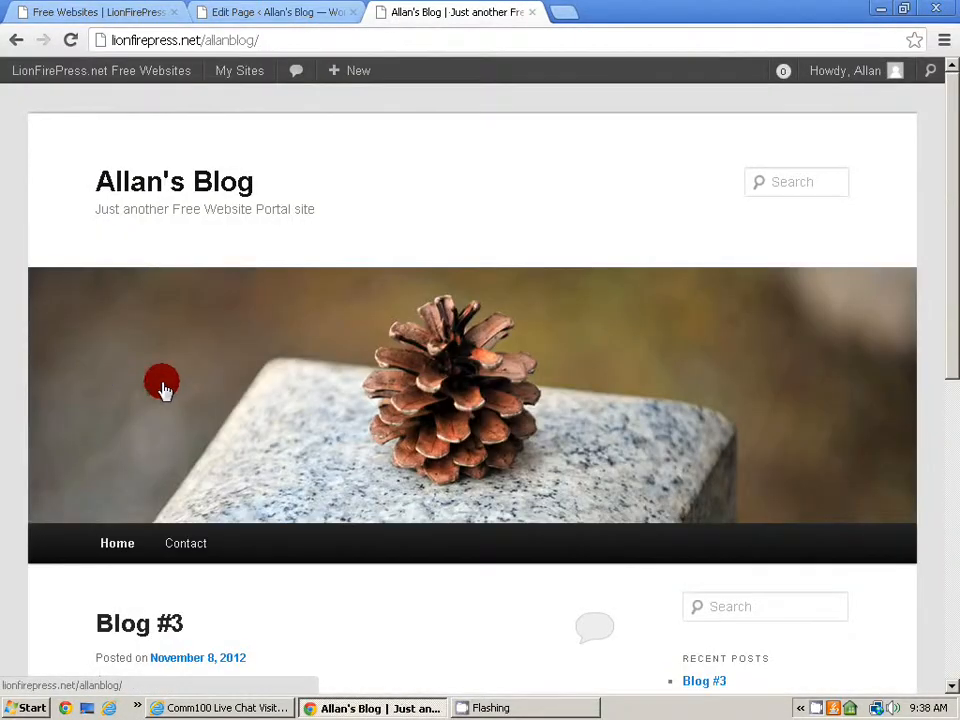
{"action": "scroll", "coordinate": [518, 458], "scroll_direction": "down", "scroll_amount": 3}
{"action": "scroll", "coordinate": [518, 458], "scroll_direction": "down", "scroll_amount": 3}
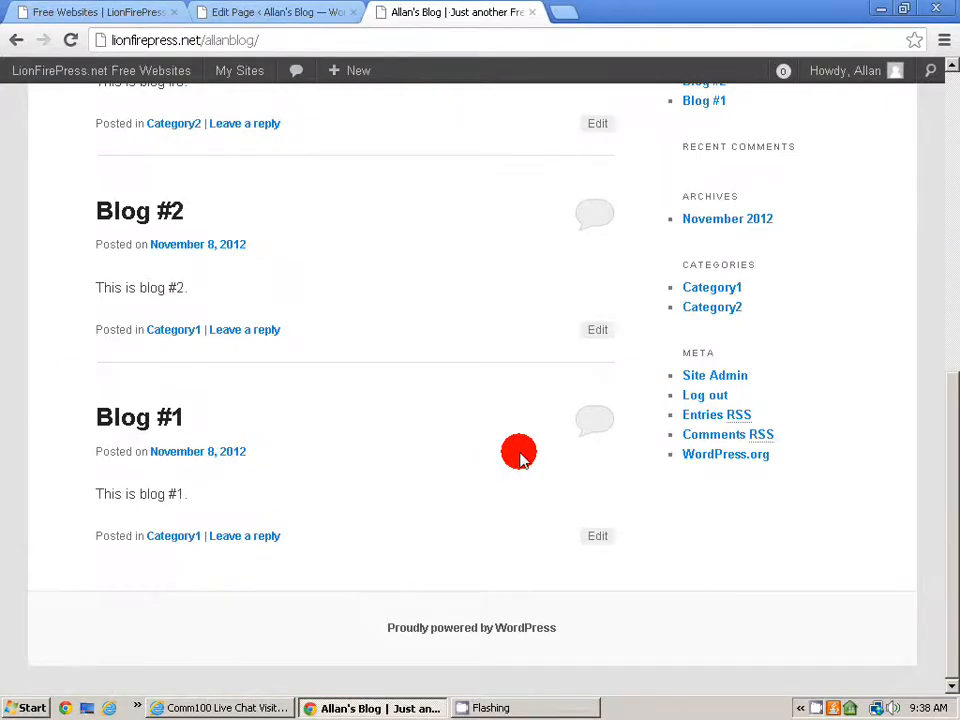
{"action": "scroll", "coordinate": [518, 450], "scroll_direction": "up", "scroll_amount": 6}
{"action": "left_click", "coordinate": [205, 490]}
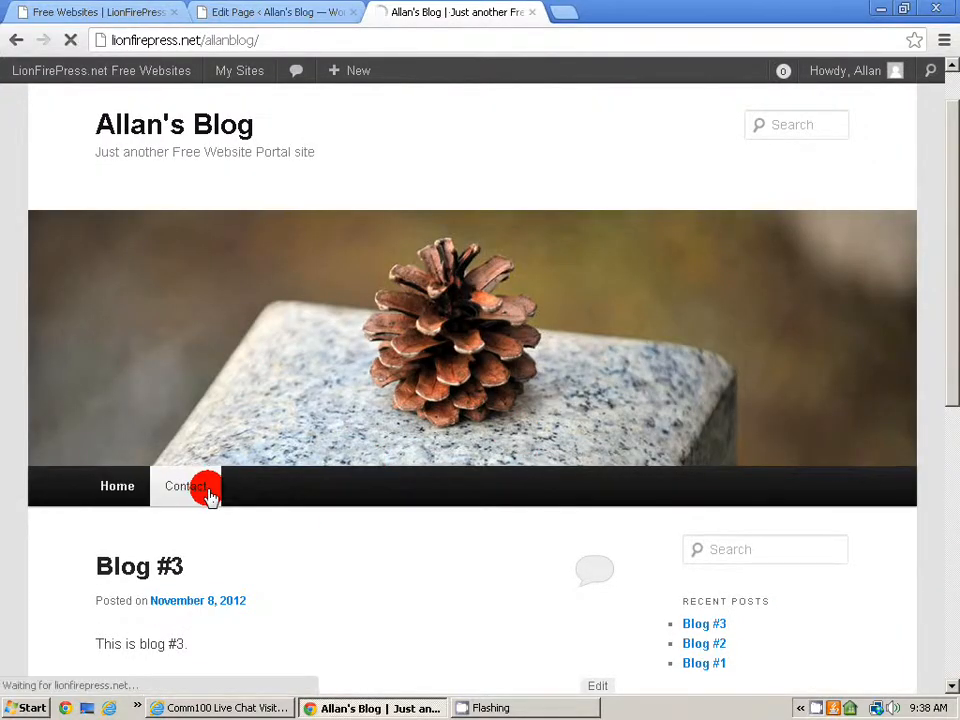
{"action": "scroll", "coordinate": [354, 502], "scroll_direction": "down", "scroll_amount": 8}
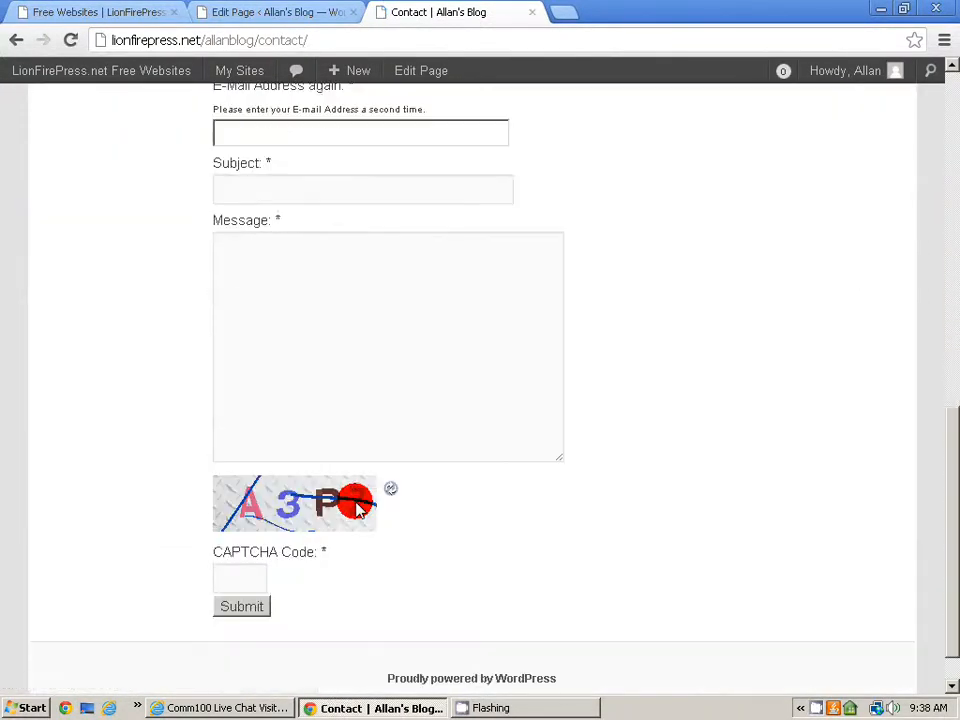
{"action": "scroll", "coordinate": [360, 498], "scroll_direction": "up", "scroll_amount": 4}
{"action": "scroll", "coordinate": [362, 500], "scroll_direction": "up", "scroll_amount": 3}
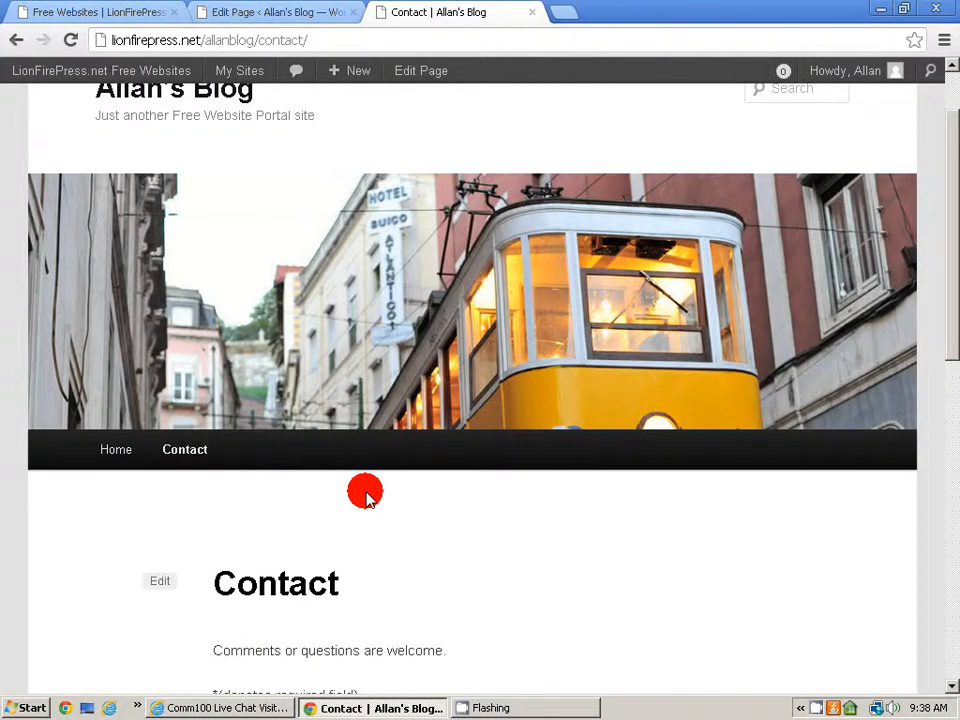
{"action": "left_click", "coordinate": [128, 460]}
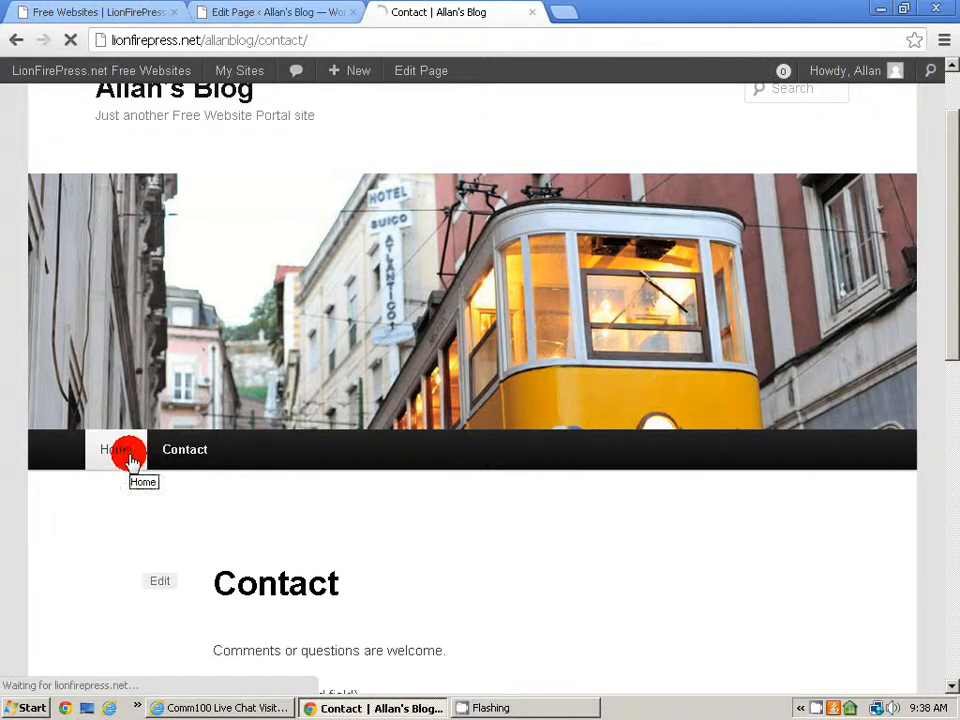
{"action": "scroll", "coordinate": [402, 517], "scroll_direction": "down", "scroll_amount": 3}
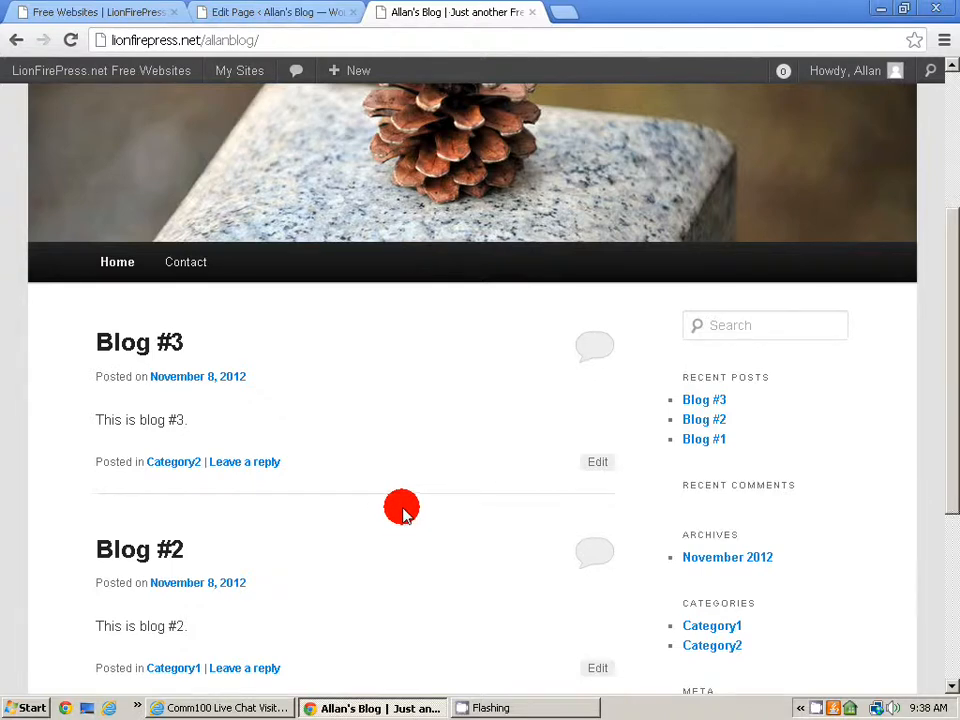
{"action": "scroll", "coordinate": [403, 513], "scroll_direction": "up", "scroll_amount": 3}
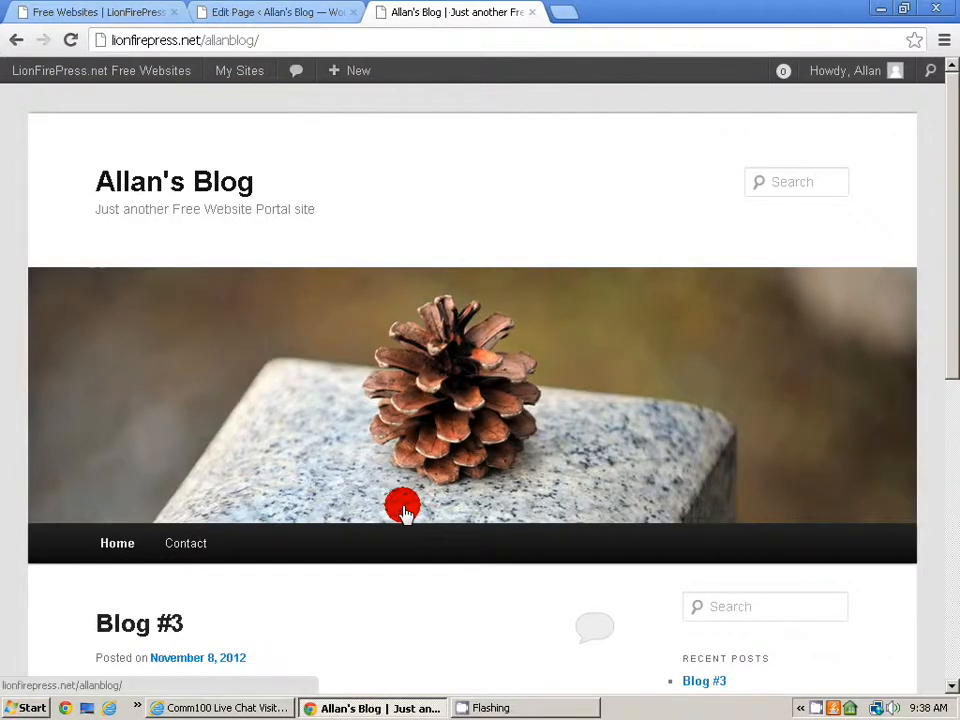
Step: Return to the site administration, add a new page titled Blog with no content and publish it
{"action": "left_click", "coordinate": [290, 14]}
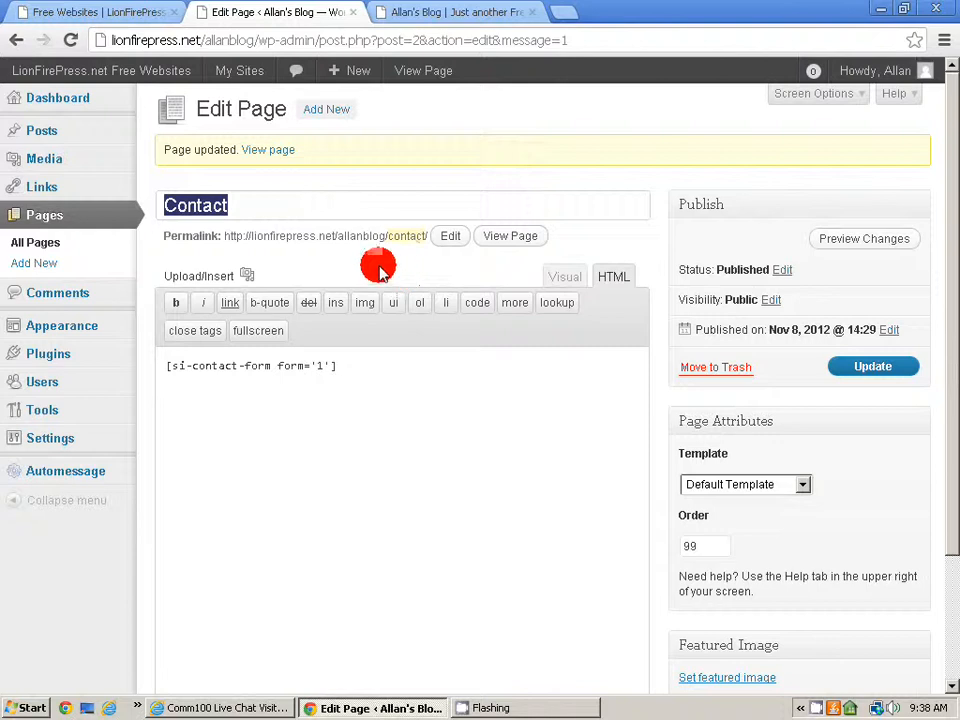
{"action": "left_click", "coordinate": [52, 246]}
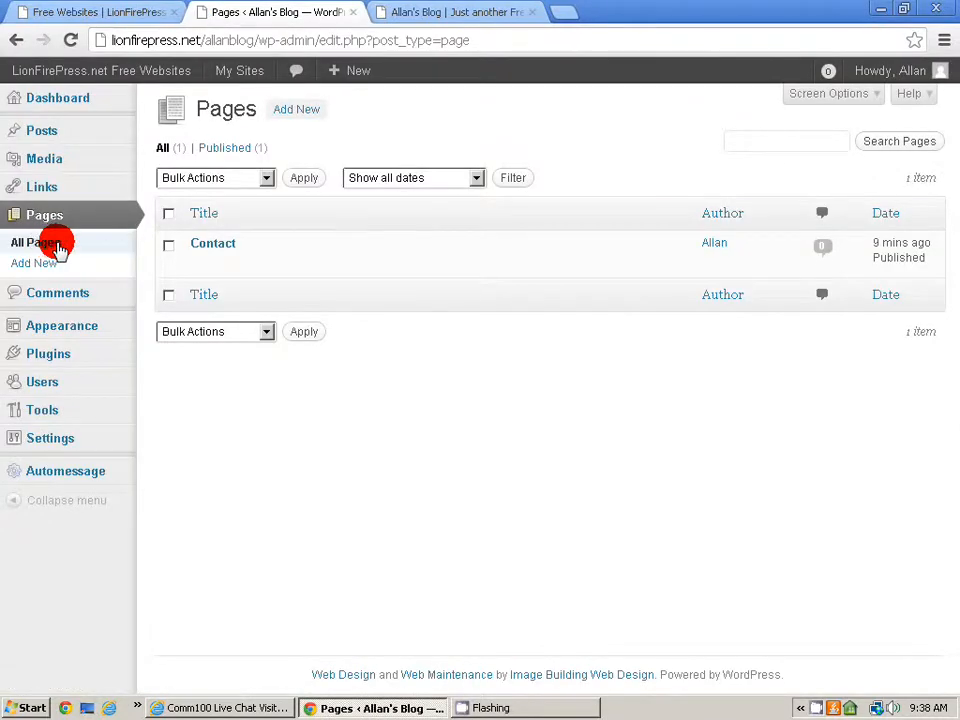
{"action": "left_click", "coordinate": [63, 263]}
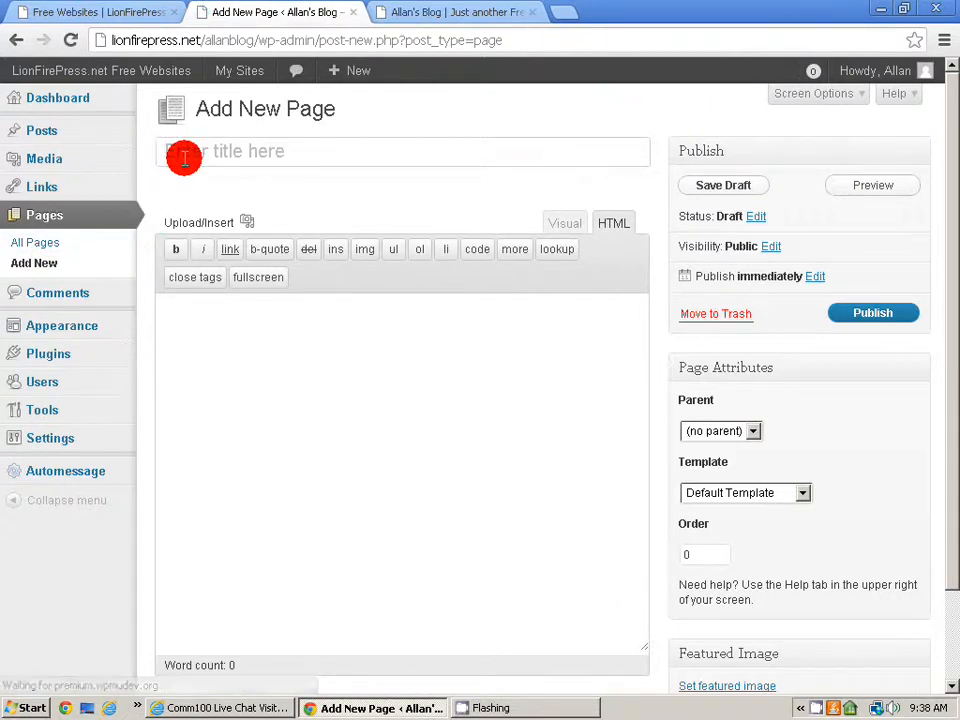
{"action": "type", "text": "Blog"}
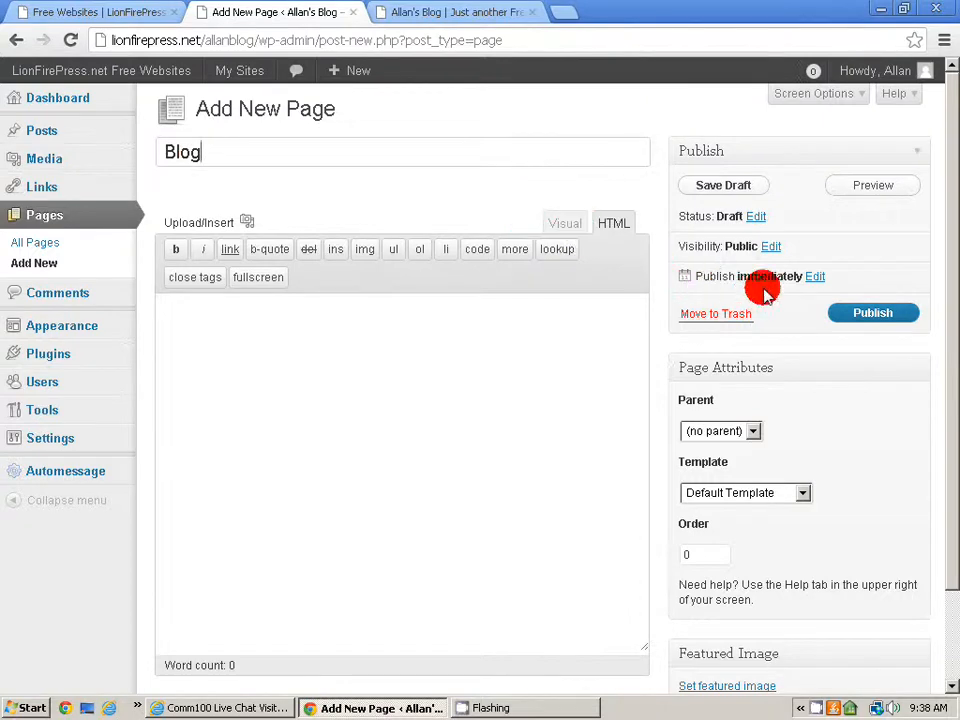
{"action": "left_click", "coordinate": [840, 316]}
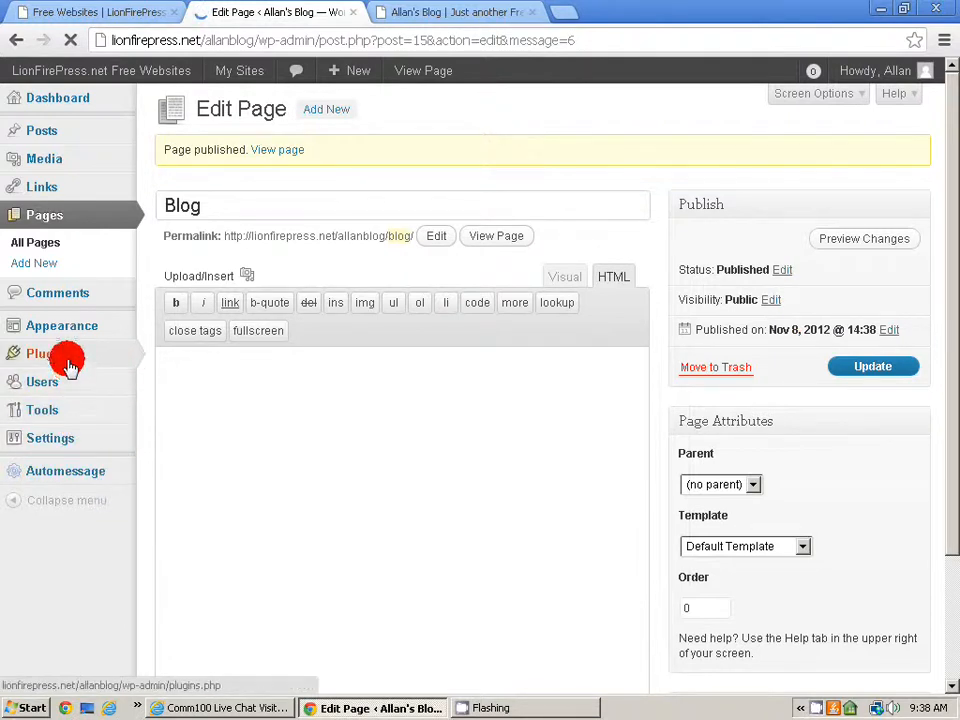
{"action": "mouse_move", "coordinate": [60, 440]}
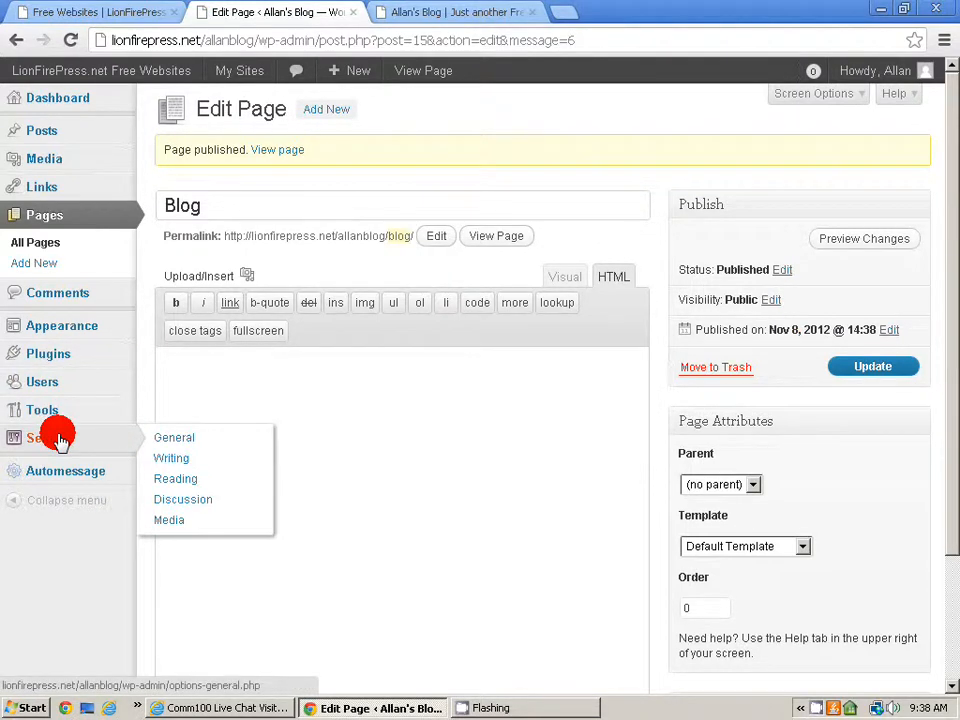
{"action": "left_click", "coordinate": [178, 442]}
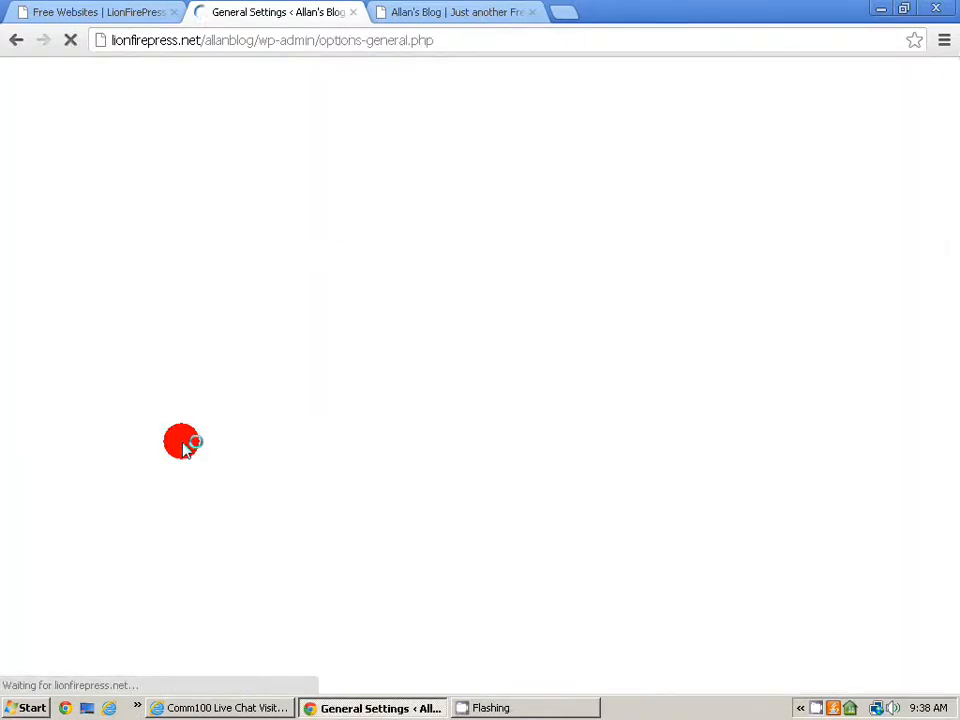
{"action": "right_click", "coordinate": [182, 440]}
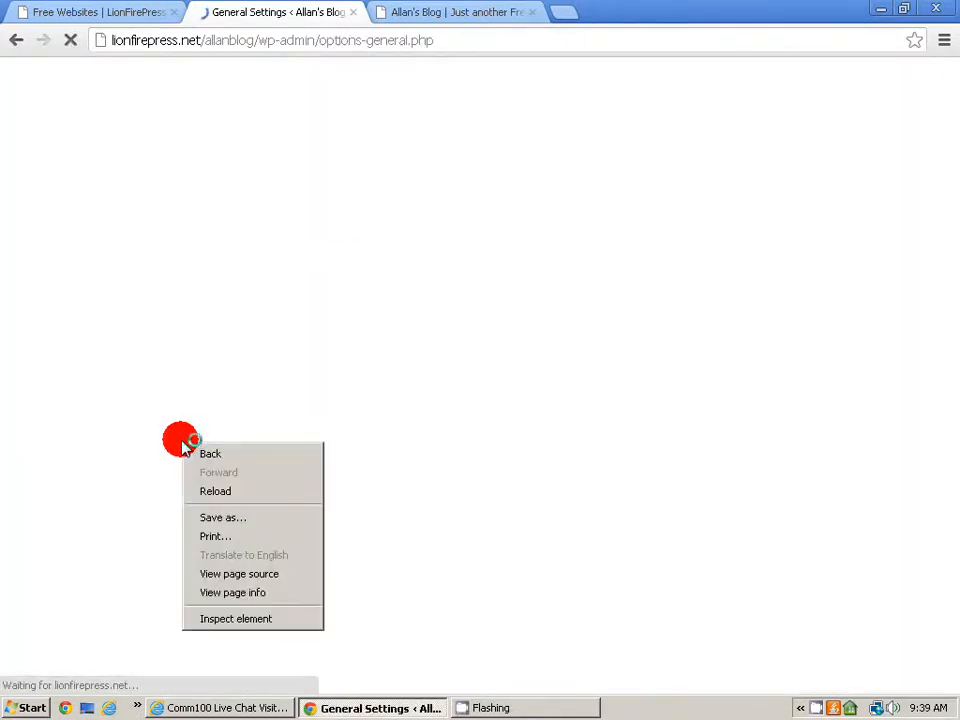
{"action": "left_click", "coordinate": [186, 407]}
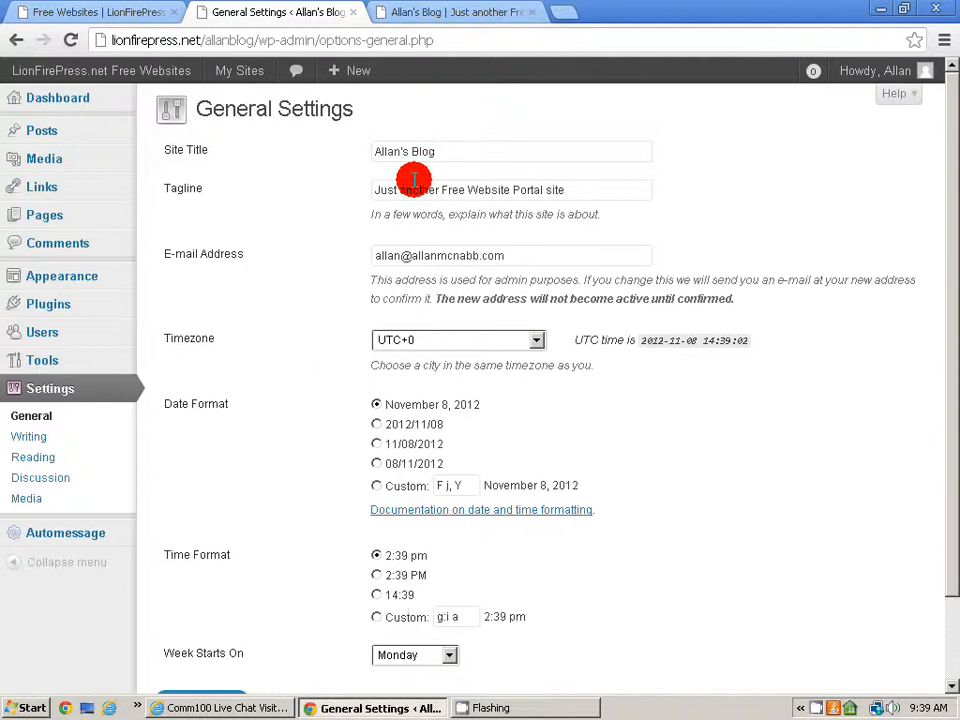
{"action": "left_click", "coordinate": [33, 458]}
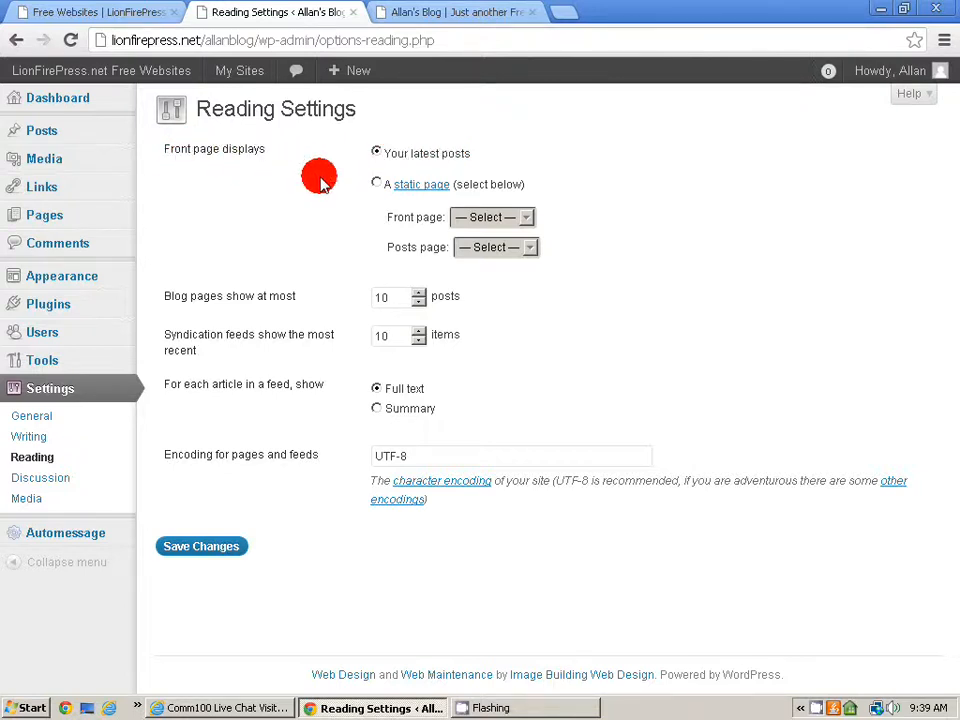
{"action": "left_click", "coordinate": [377, 184]}
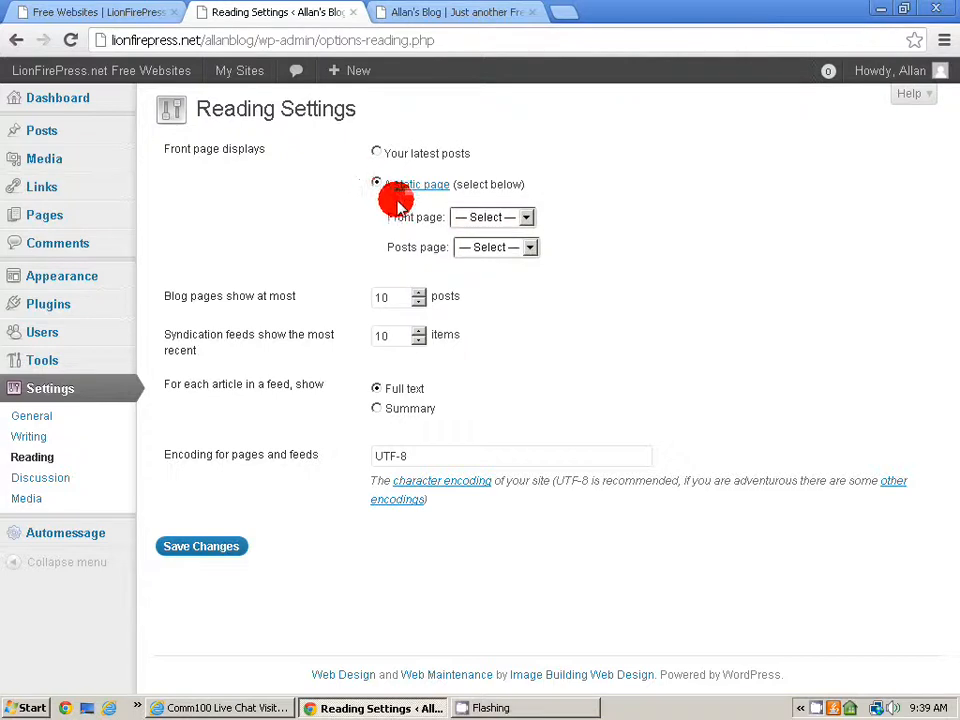
{"action": "left_click", "coordinate": [528, 218]}
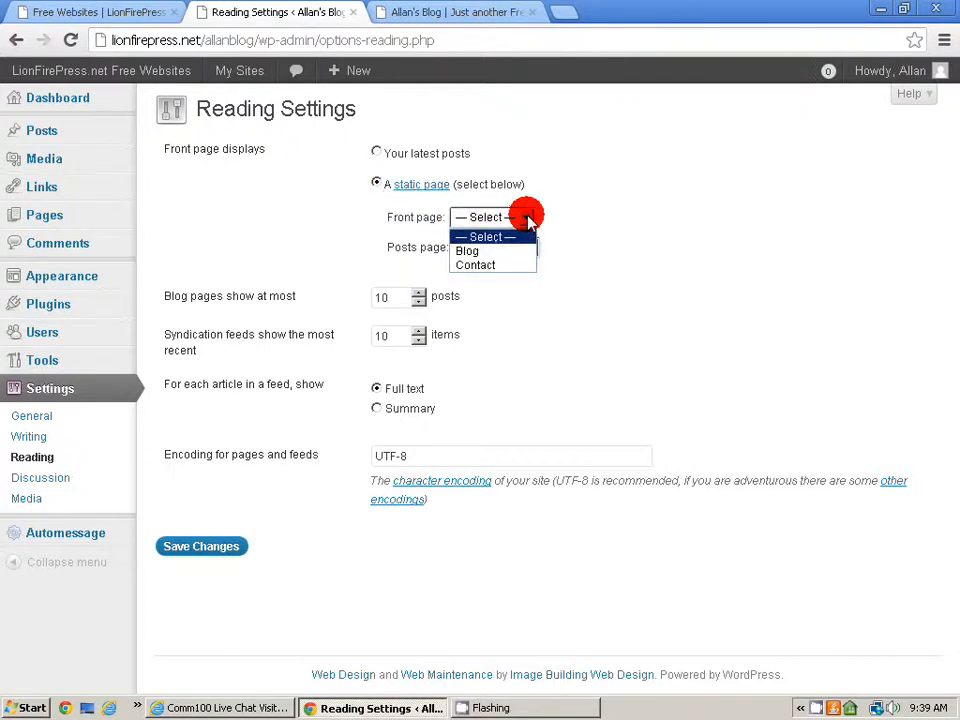
{"action": "left_click", "coordinate": [528, 218]}
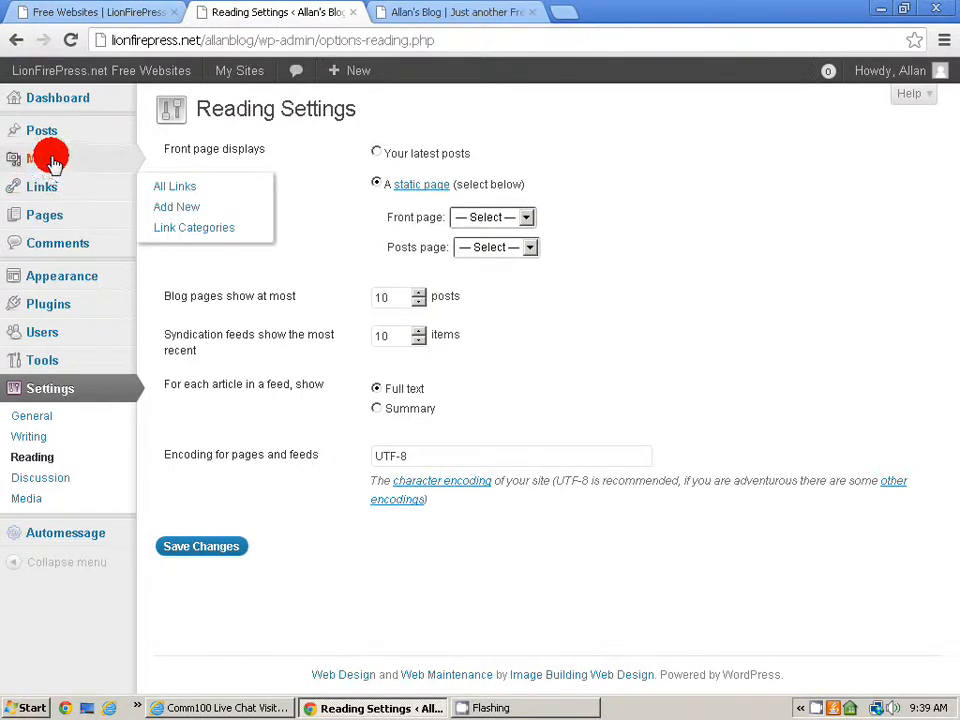
Step: Add a new page titled Home with the content "This is home." and publish it
{"action": "mouse_move", "coordinate": [50, 162]}
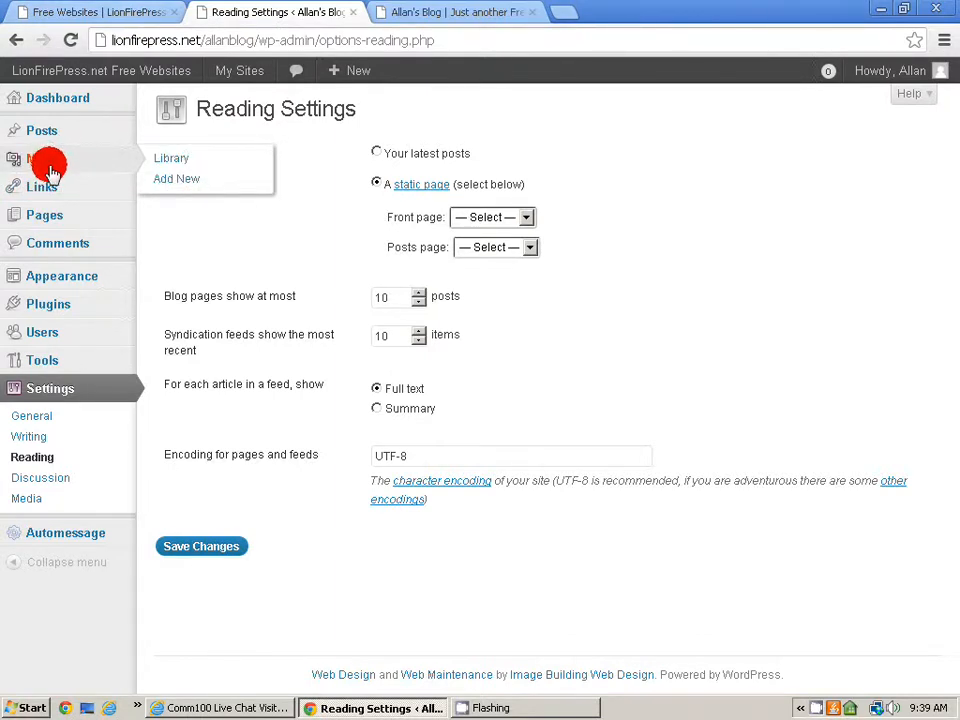
{"action": "left_click", "coordinate": [44, 216]}
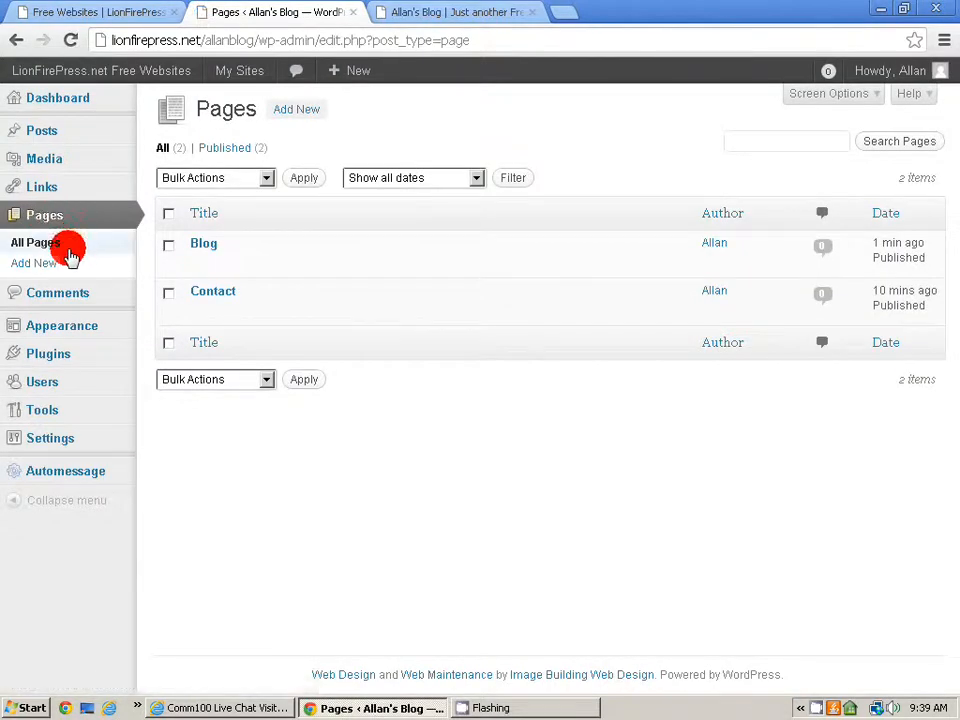
{"action": "left_click", "coordinate": [60, 264]}
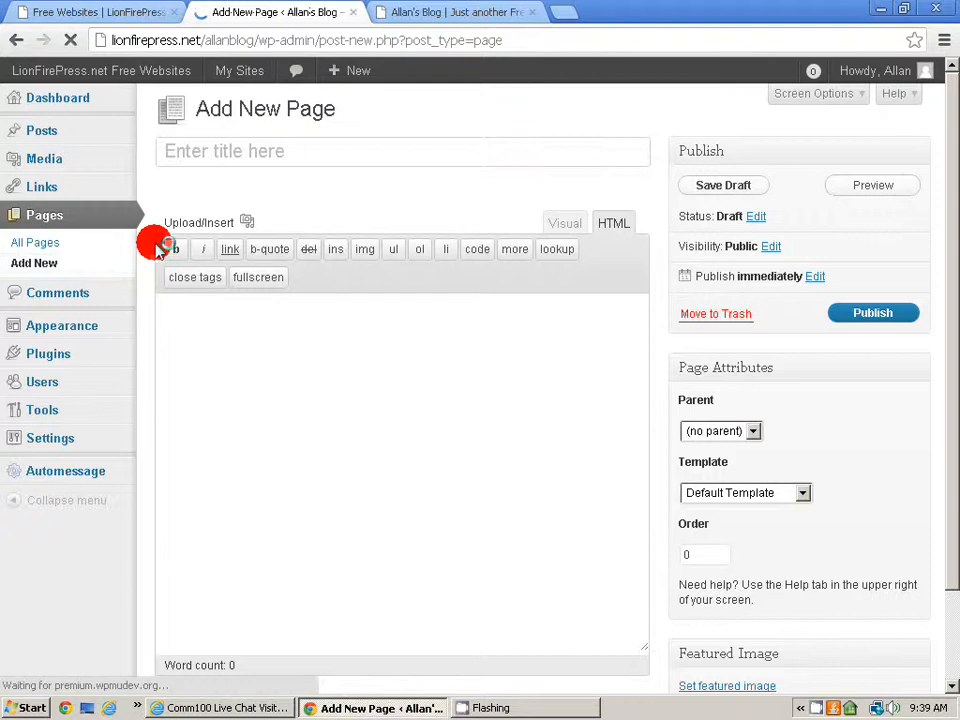
{"action": "left_click", "coordinate": [193, 153]}
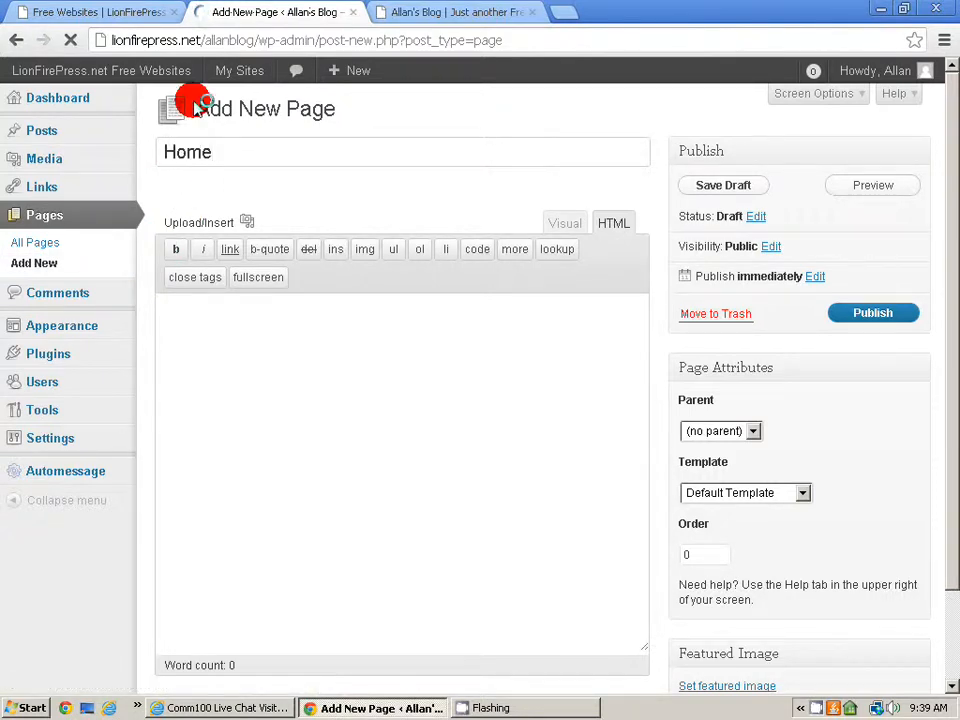
{"action": "left_click", "coordinate": [206, 332]}
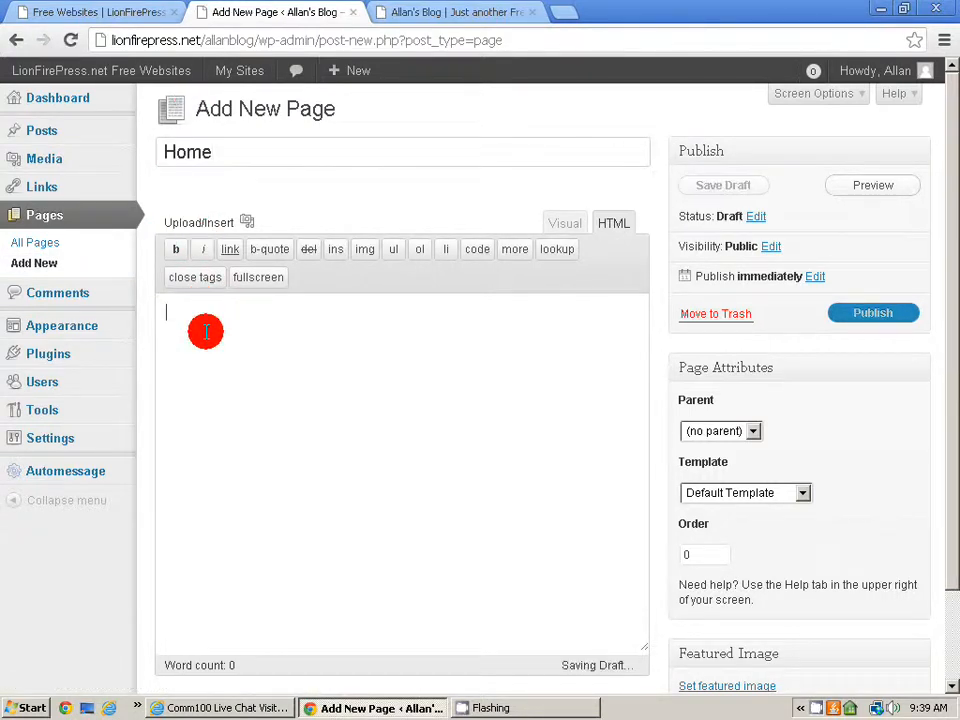
{"action": "type", "text": "Thios is home."}
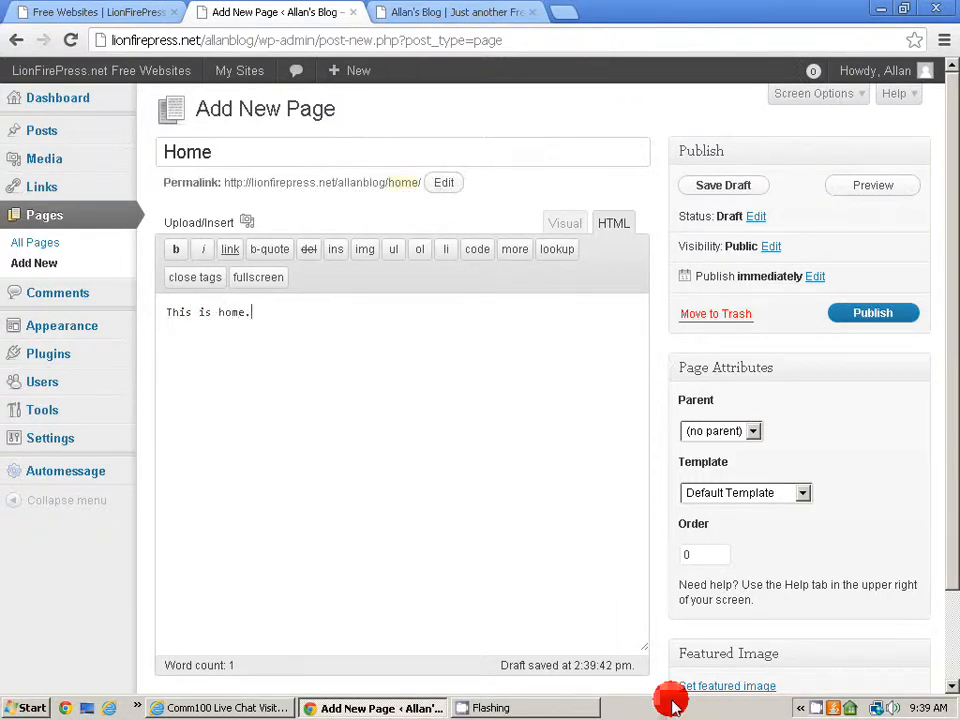
{"action": "left_click", "coordinate": [855, 315]}
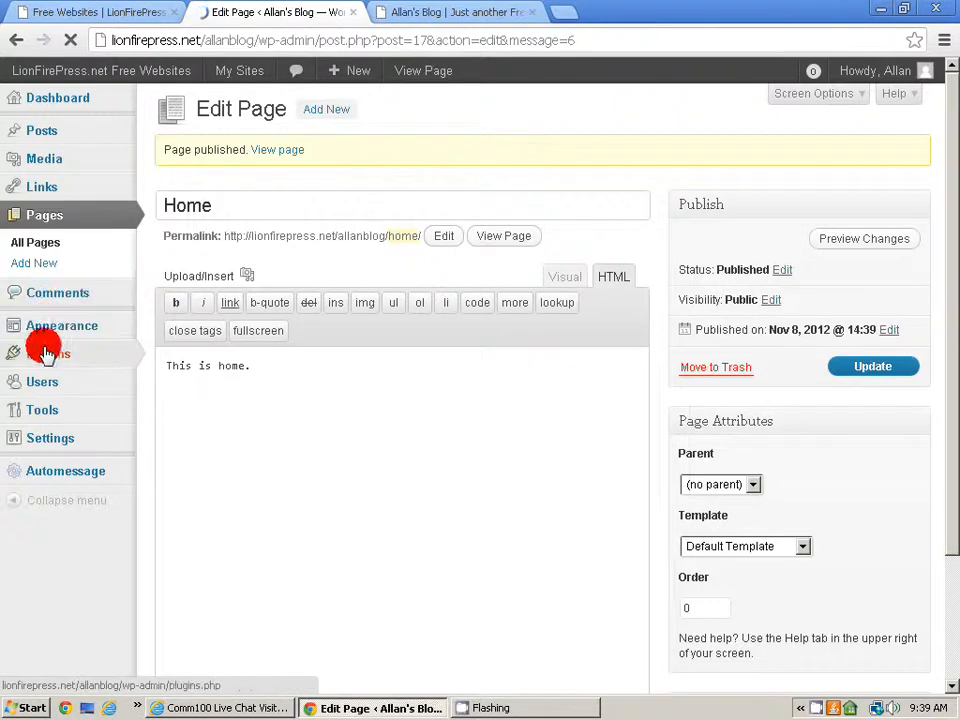
Step: In the Reading settings, display a static page with Home as the front page and Blog as the posts page, and save the changes
{"action": "mouse_move", "coordinate": [45, 438]}
{"action": "left_click", "coordinate": [187, 478]}
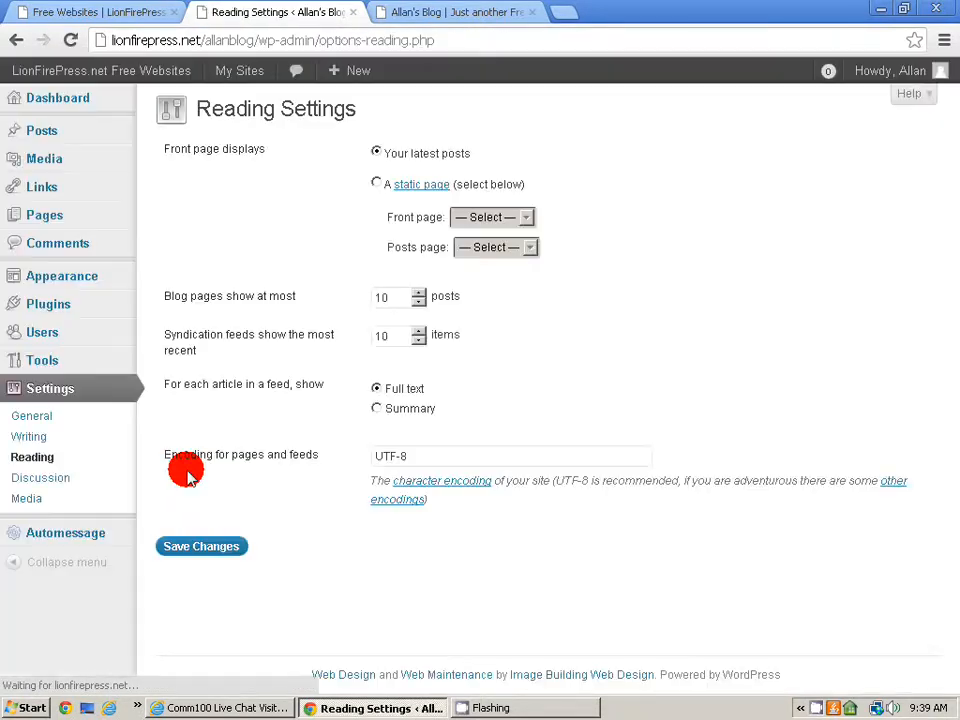
{"action": "left_click", "coordinate": [376, 184]}
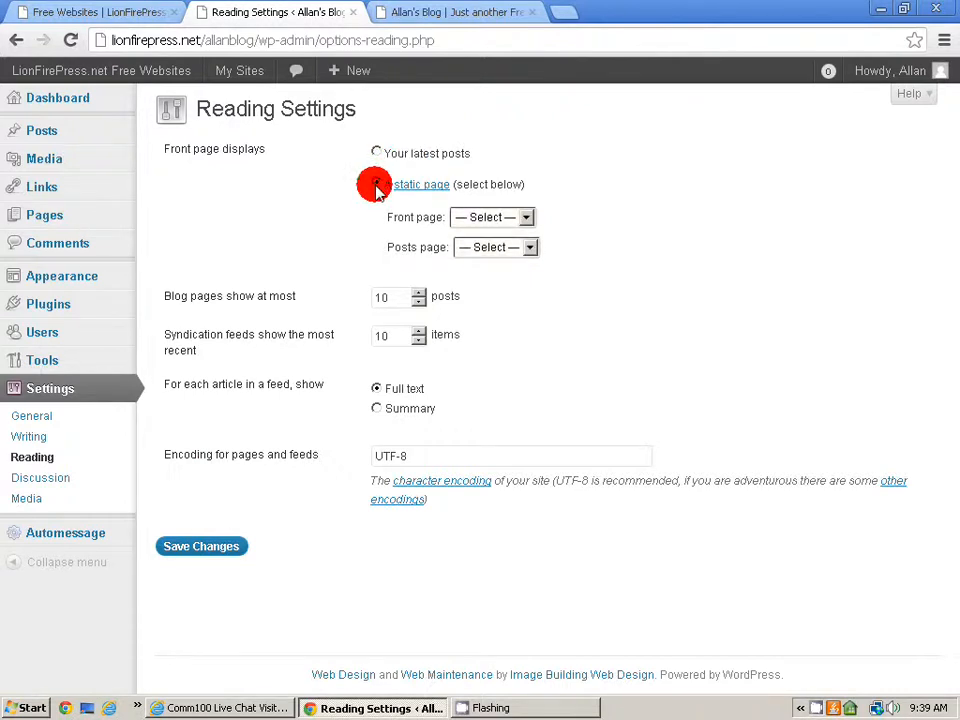
{"action": "left_click", "coordinate": [530, 217]}
{"action": "left_click", "coordinate": [499, 277]}
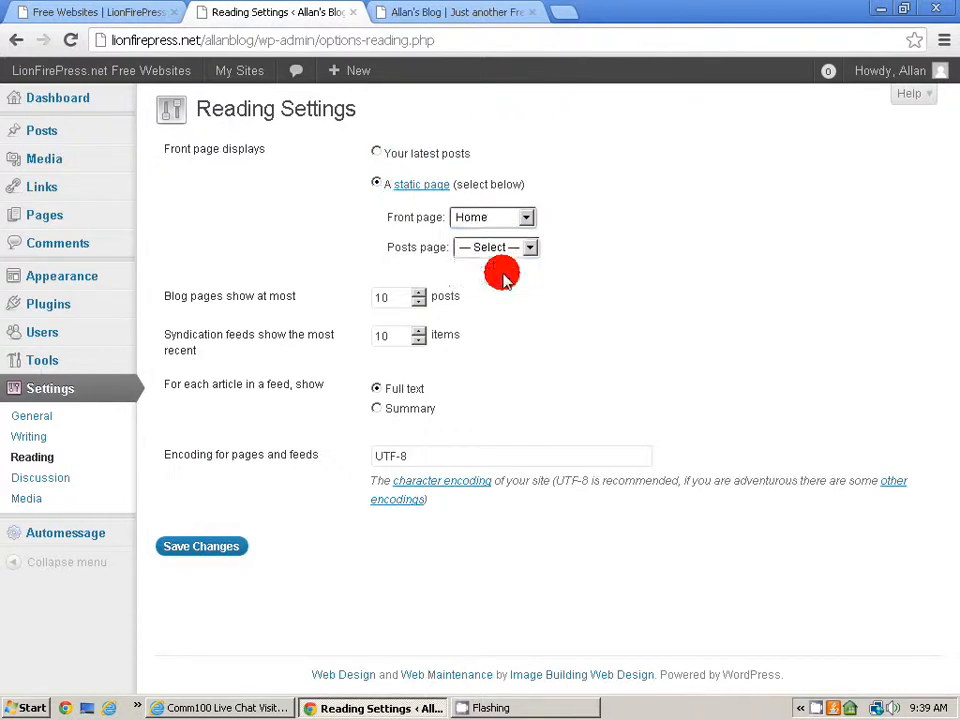
{"action": "left_click", "coordinate": [530, 247]}
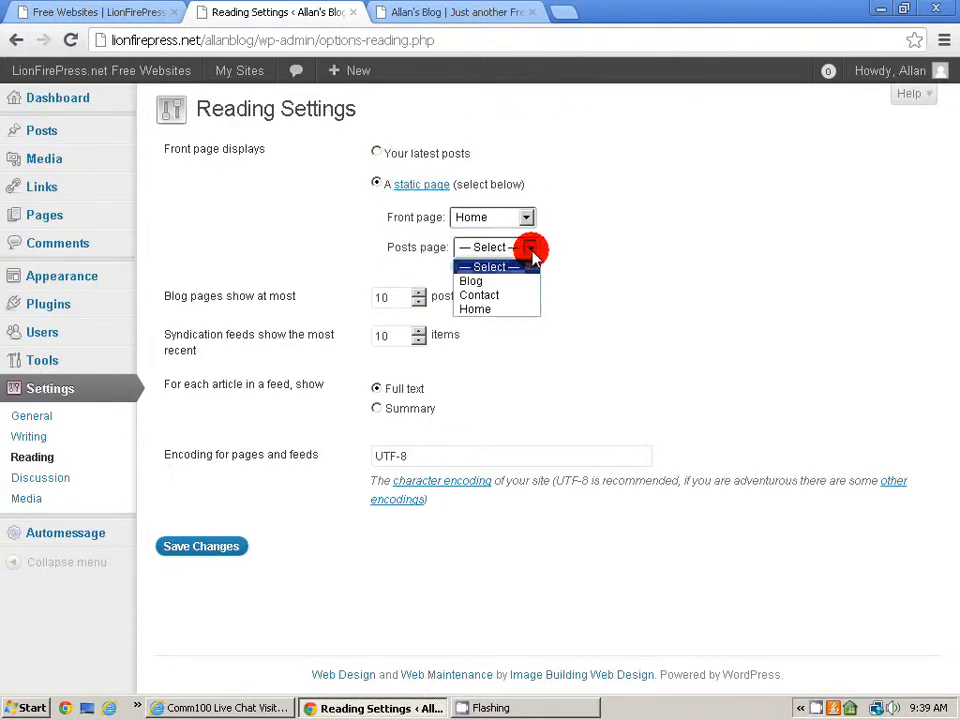
{"action": "left_click", "coordinate": [514, 270]}
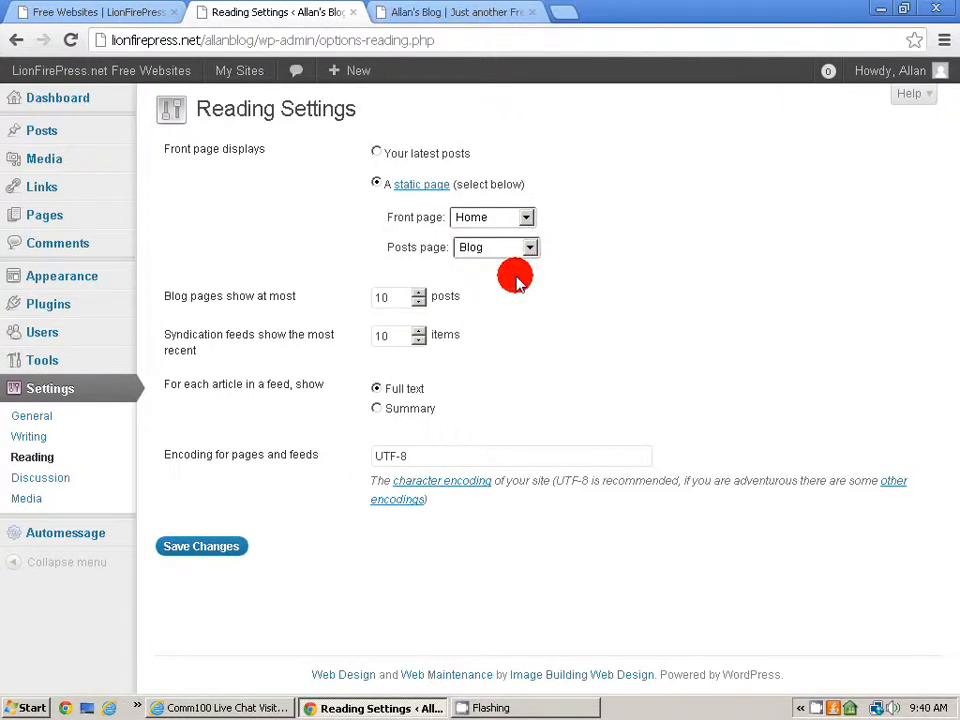
{"action": "left_click", "coordinate": [194, 552]}
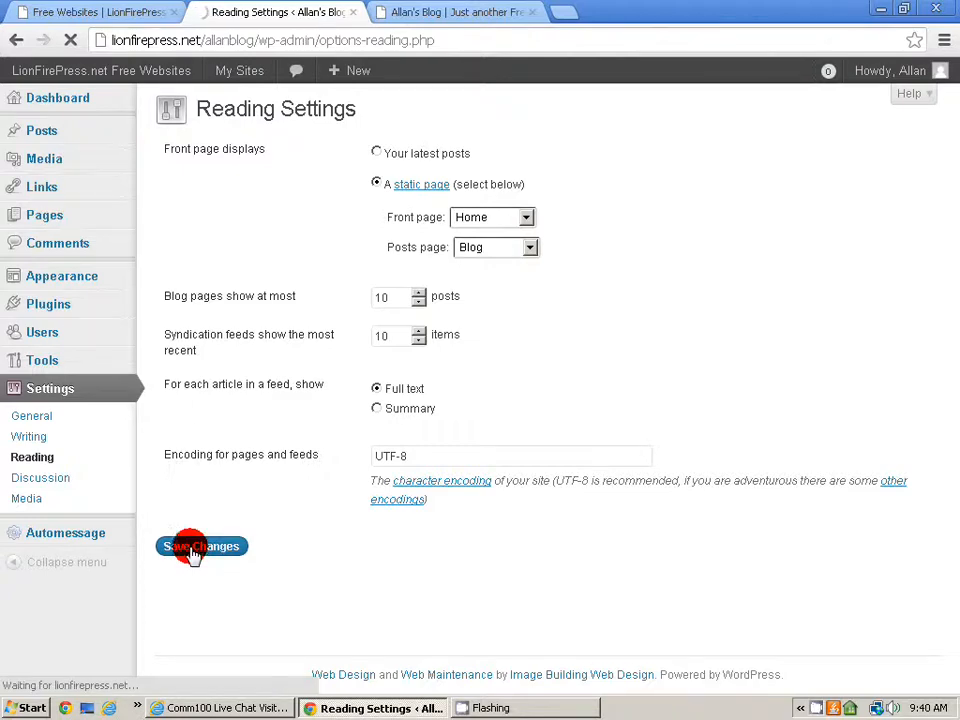
Step: Reload the public site and review the static Home page and the posts listed on the Blog page
{"action": "left_click", "coordinate": [425, 14]}
{"action": "left_click", "coordinate": [71, 40]}
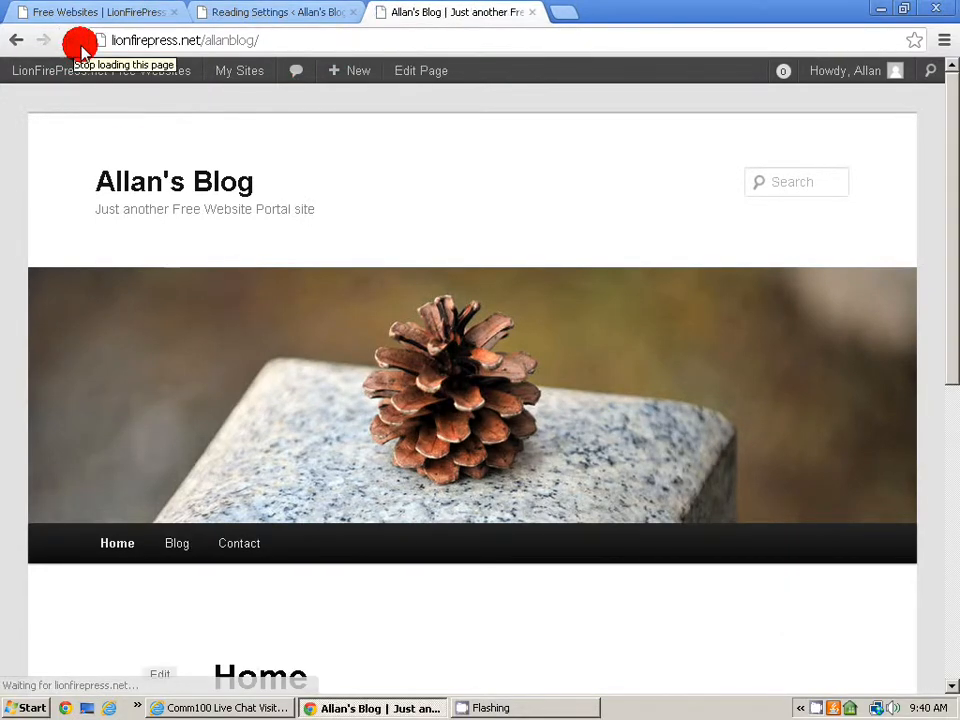
{"action": "scroll", "coordinate": [253, 293], "scroll_direction": "down", "scroll_amount": 4}
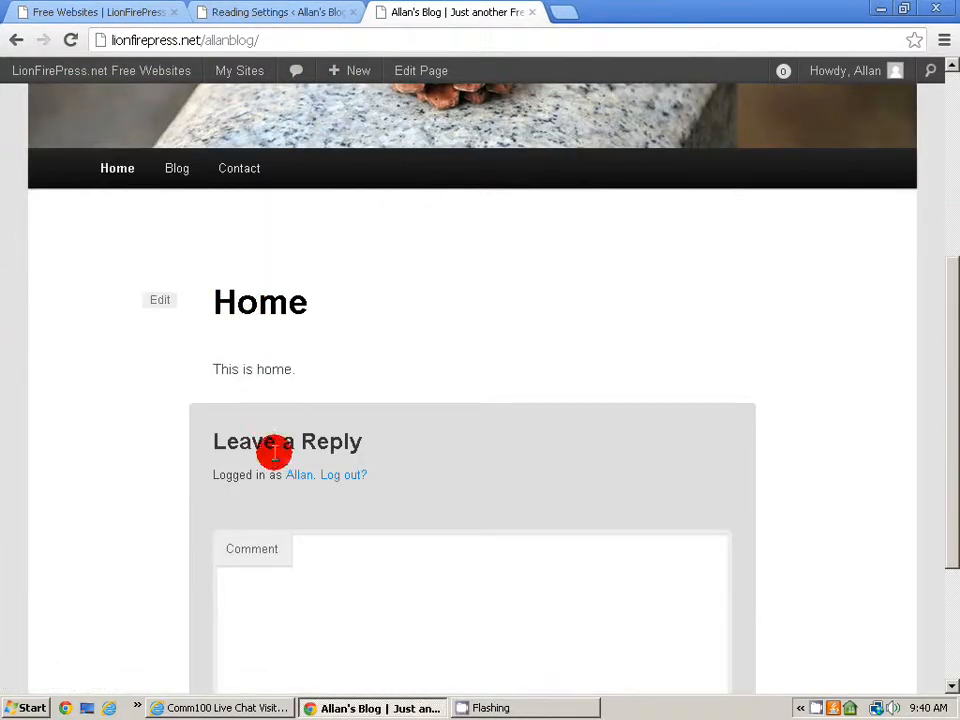
{"action": "left_click", "coordinate": [175, 170]}
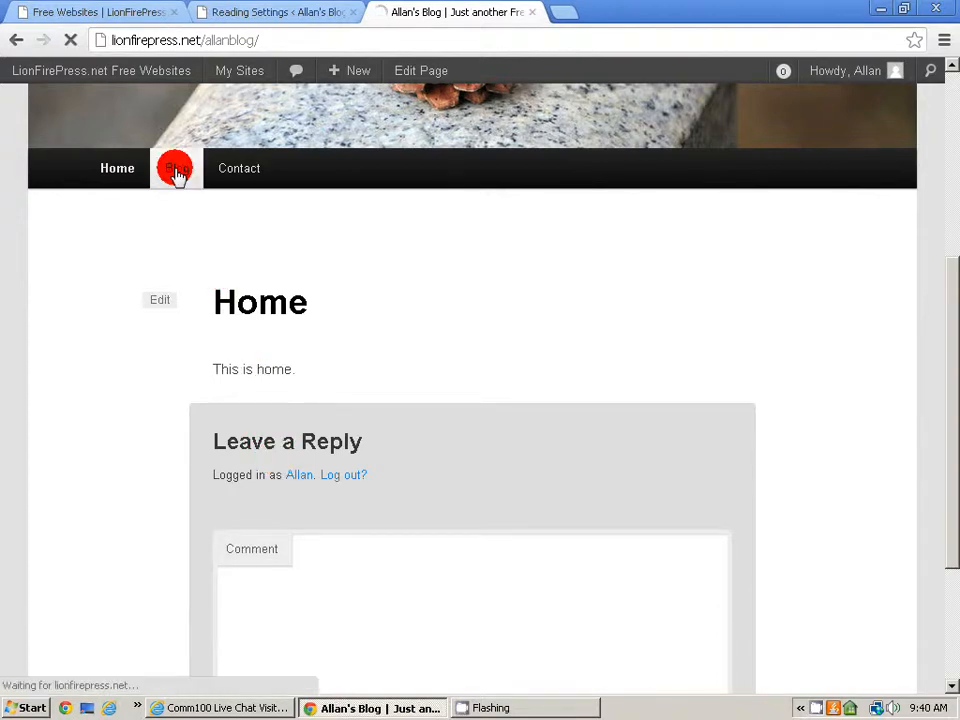
{"action": "scroll", "coordinate": [298, 276], "scroll_direction": "down", "scroll_amount": 4}
{"action": "scroll", "coordinate": [298, 276], "scroll_direction": "up", "scroll_amount": 4}
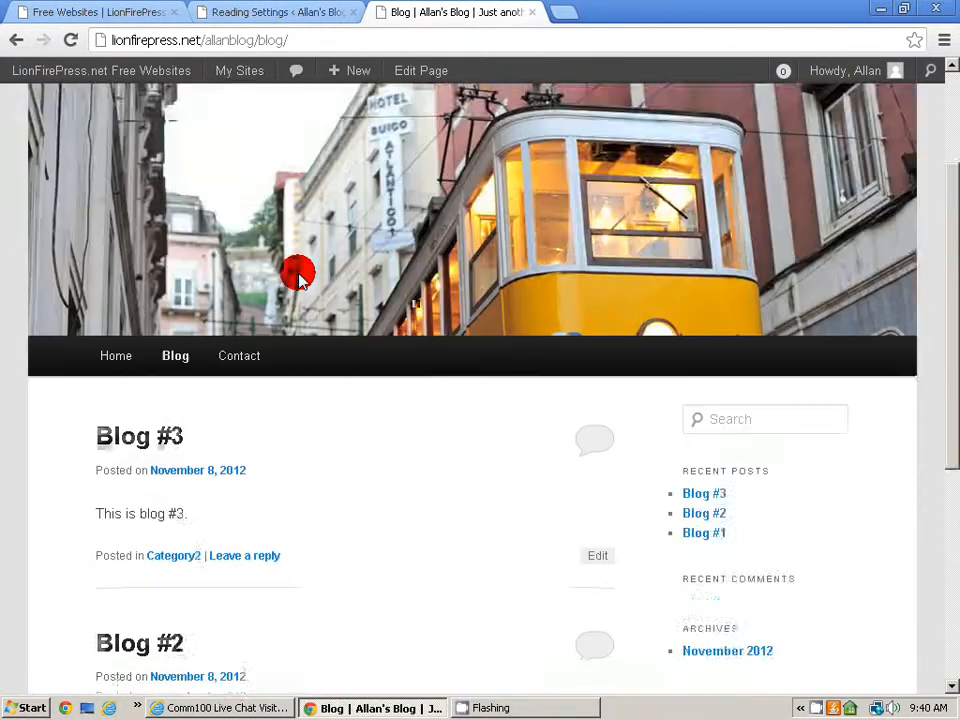
{"action": "scroll", "coordinate": [285, 268], "scroll_direction": "down", "scroll_amount": 3}
Step: Review the form on the public Contact page, and return to the Home page to examine its content and comment area
{"action": "left_click", "coordinate": [247, 266]}
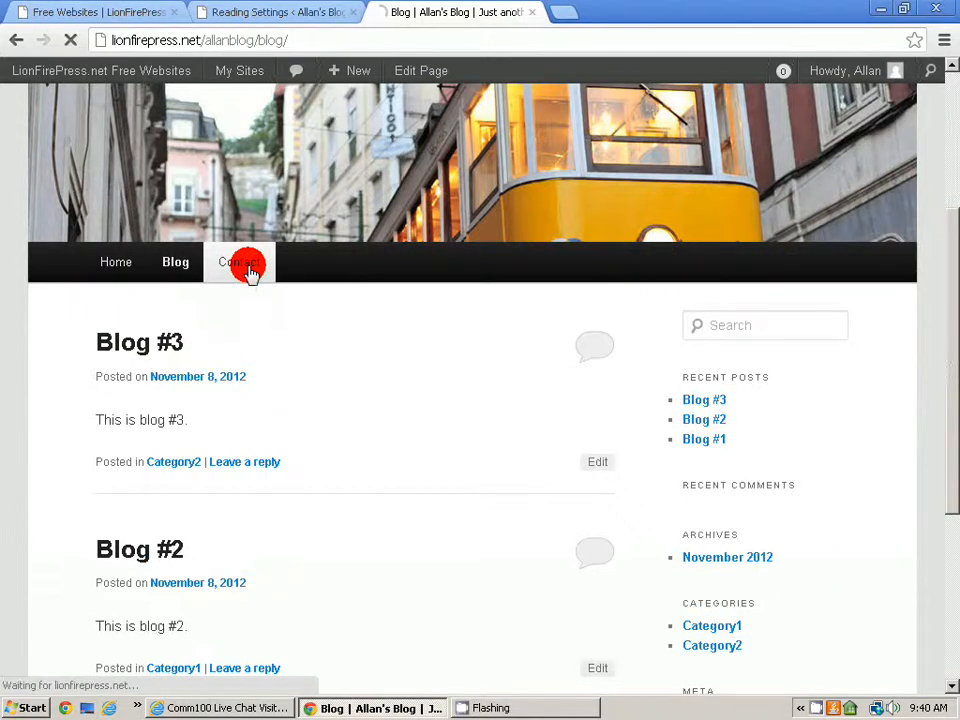
{"action": "scroll", "coordinate": [465, 379], "scroll_direction": "down", "scroll_amount": 5}
{"action": "scroll", "coordinate": [463, 375], "scroll_direction": "up", "scroll_amount": 3}
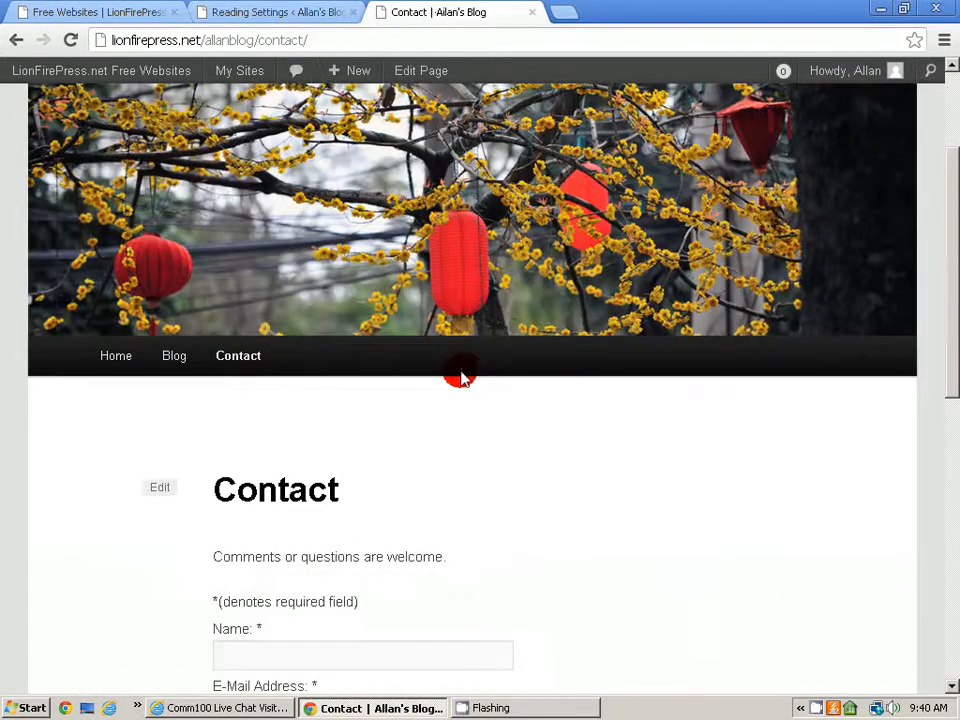
{"action": "scroll", "coordinate": [192, 400], "scroll_direction": "down", "scroll_amount": 4}
{"action": "scroll", "coordinate": [193, 384], "scroll_direction": "up", "scroll_amount": 3}
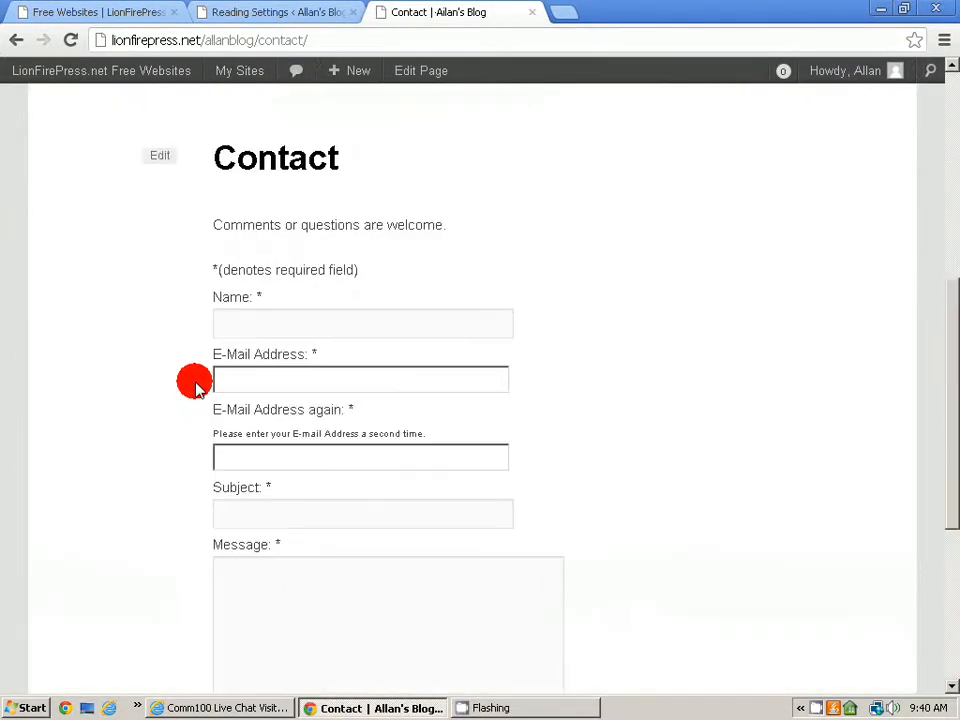
{"action": "left_click", "coordinate": [115, 308]}
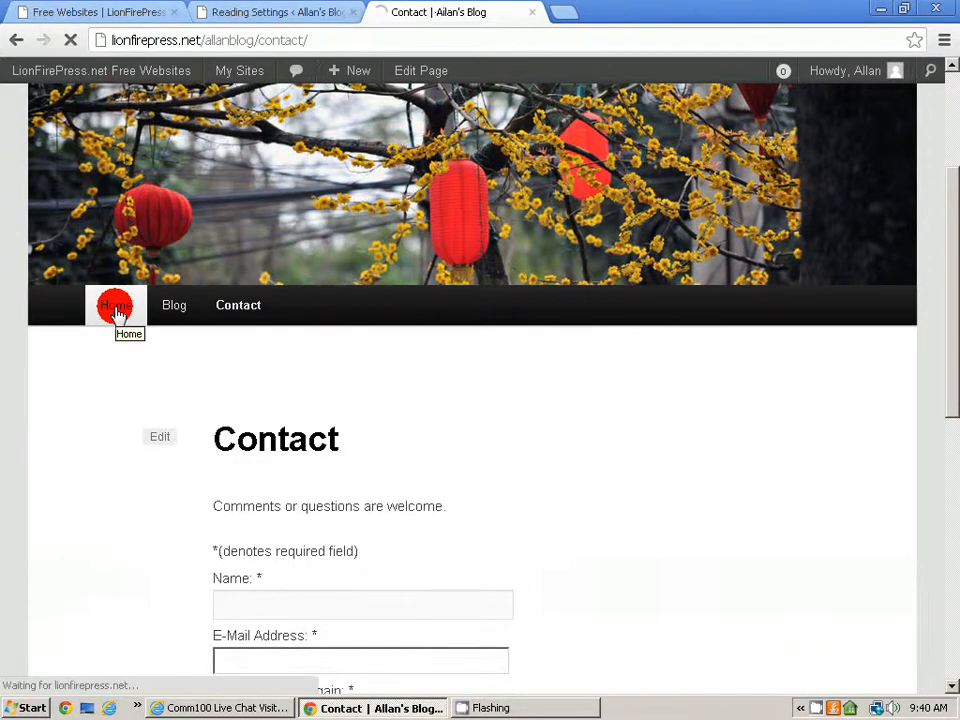
{"action": "scroll", "coordinate": [474, 469], "scroll_direction": "down", "scroll_amount": 5}
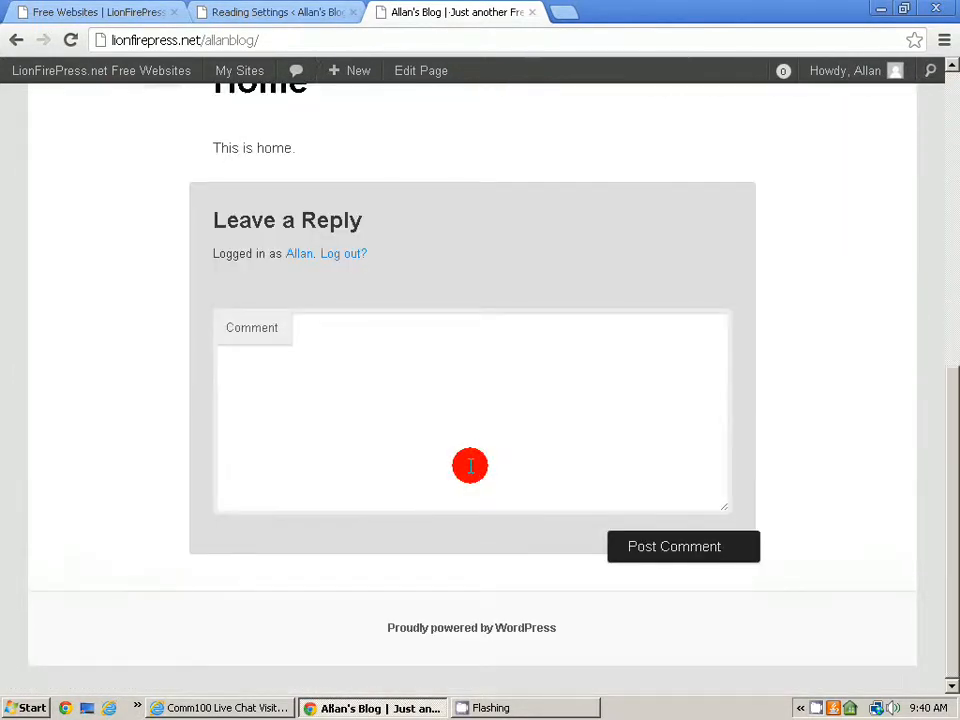
{"action": "scroll", "coordinate": [470, 465], "scroll_direction": "up", "scroll_amount": 6}
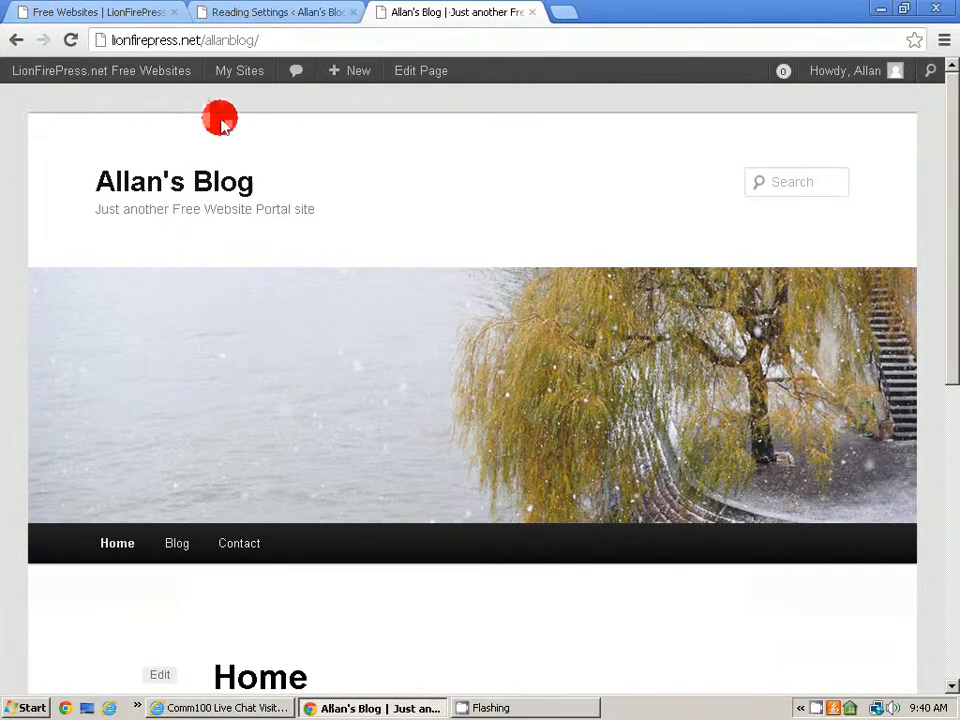
Step: Return to the site administration's page list, disallow comments on the Home page with Quick Edit and update it
{"action": "left_click", "coordinate": [254, 16]}
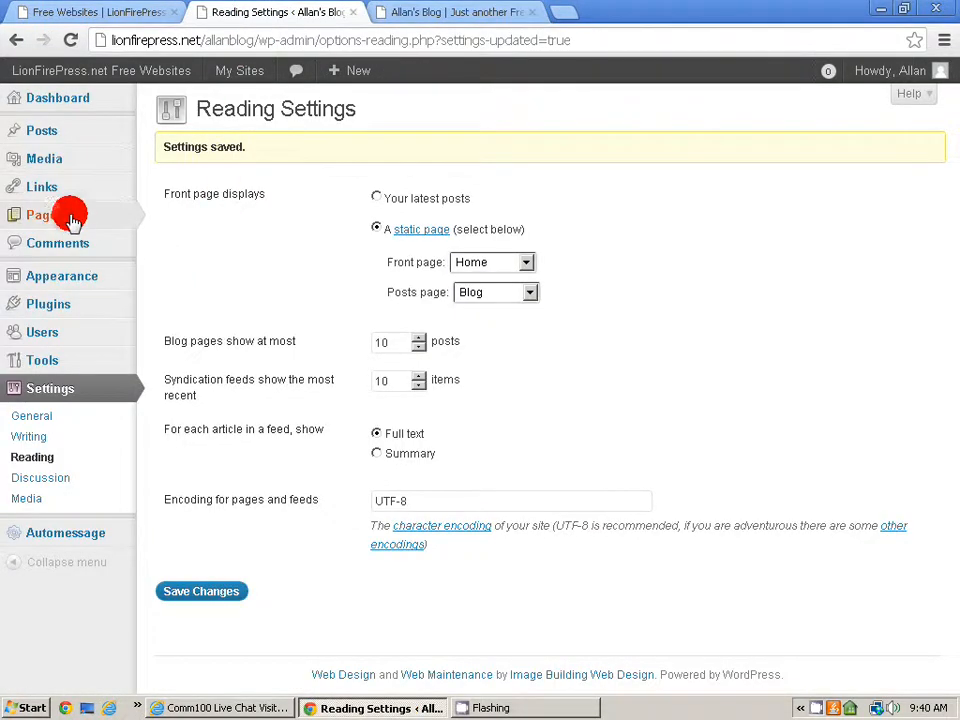
{"action": "mouse_move", "coordinate": [69, 216]}
{"action": "left_click", "coordinate": [185, 216]}
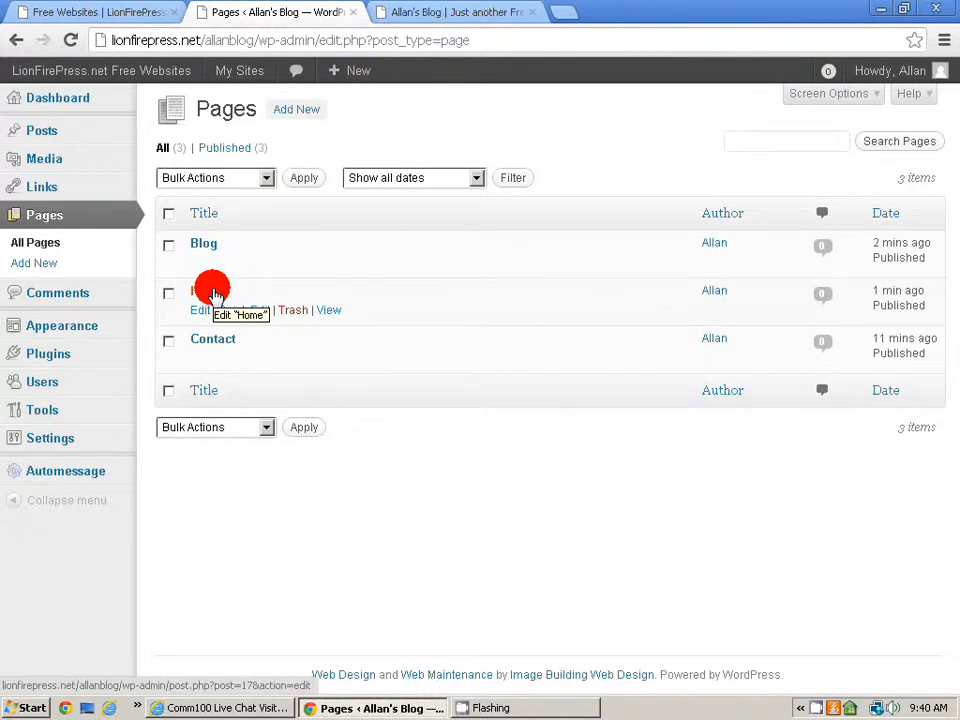
{"action": "left_click", "coordinate": [229, 309]}
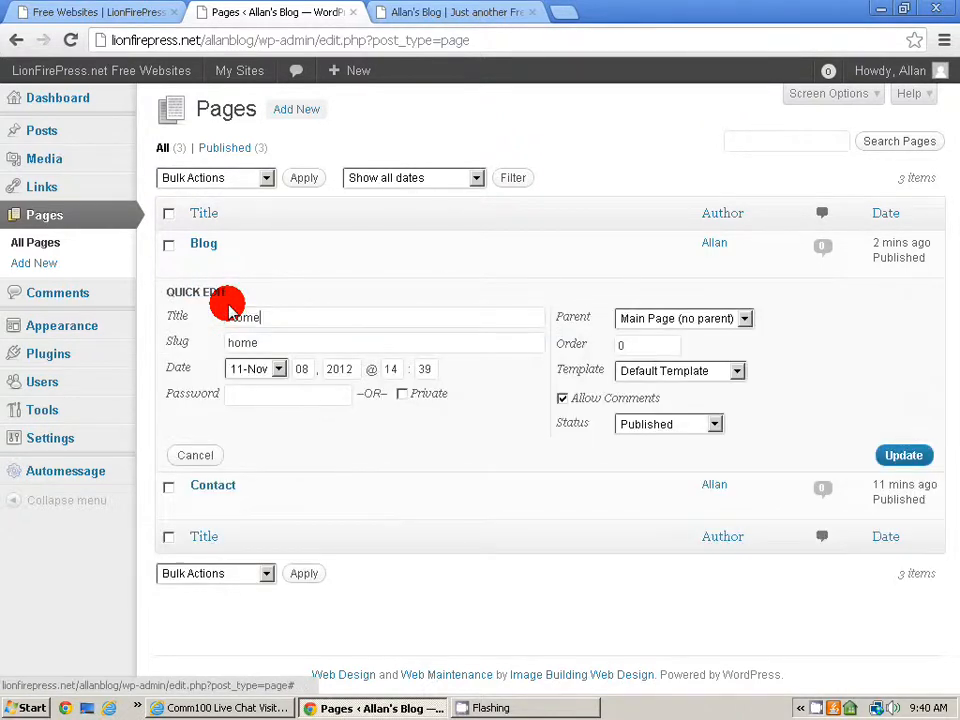
{"action": "left_click", "coordinate": [562, 398]}
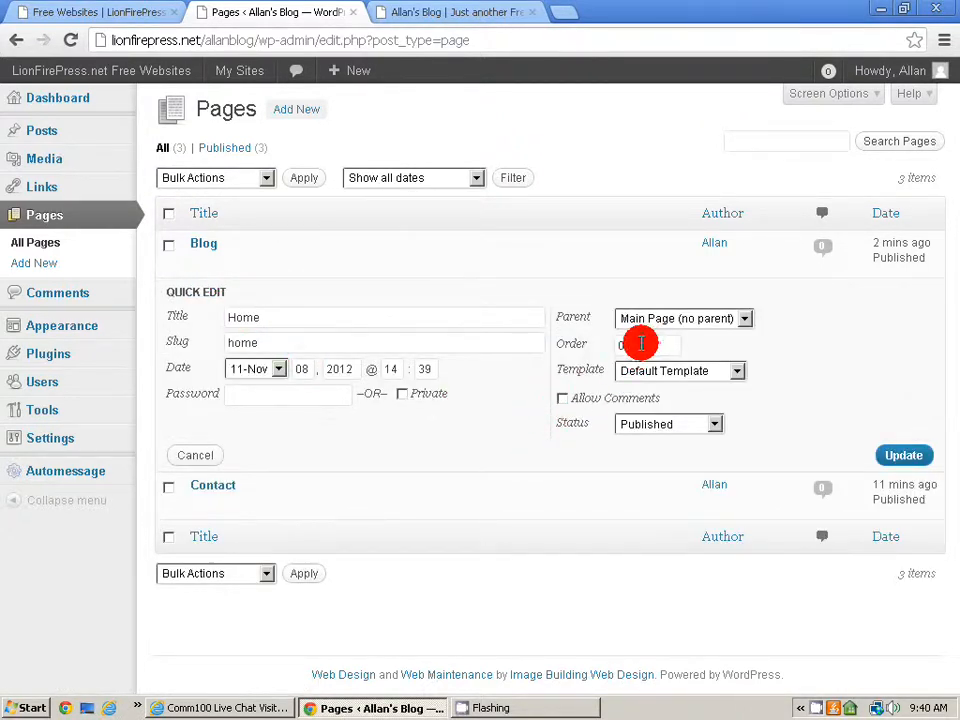
{"action": "left_click", "coordinate": [906, 458]}
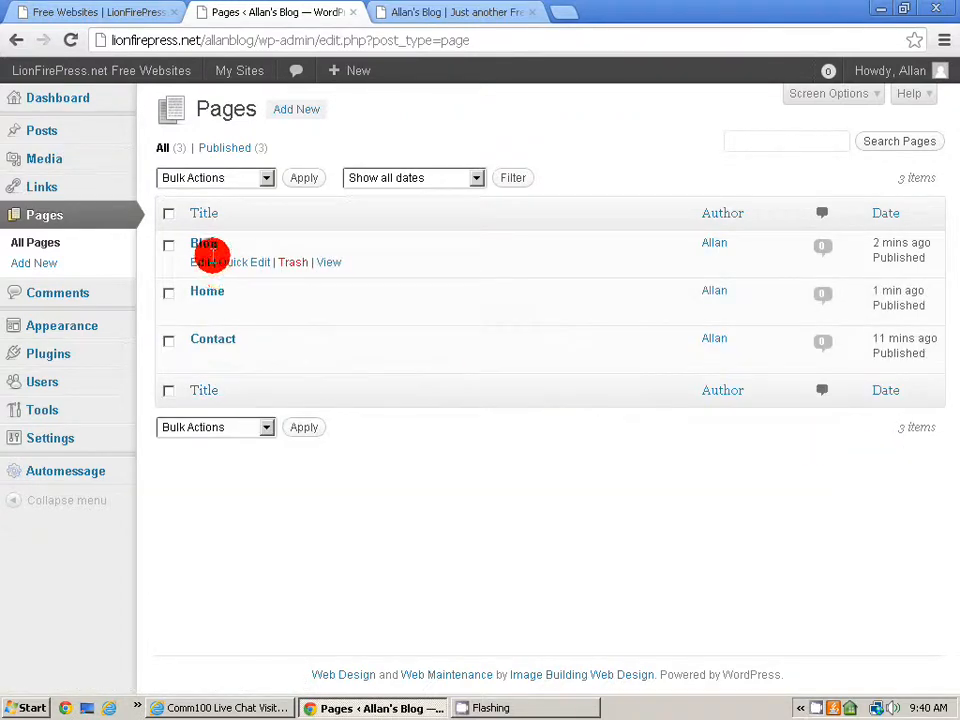
Step: Set the Blog page's order to 1 with Quick Edit and update it, and open the Contact page's Quick Edit settings
{"action": "left_click", "coordinate": [226, 262]}
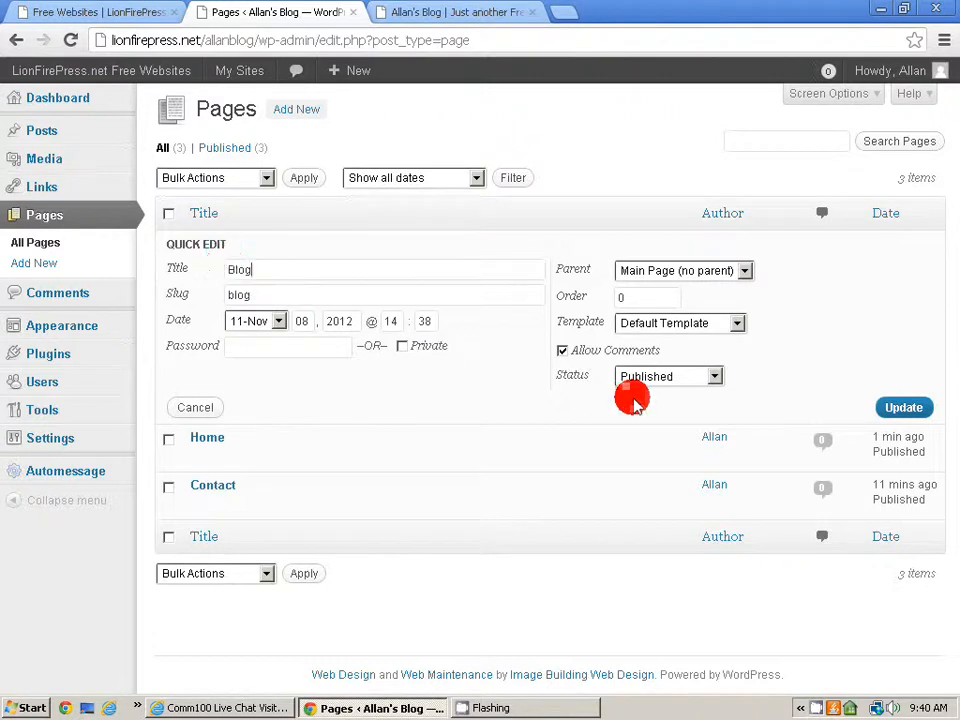
{"action": "left_click", "coordinate": [562, 351]}
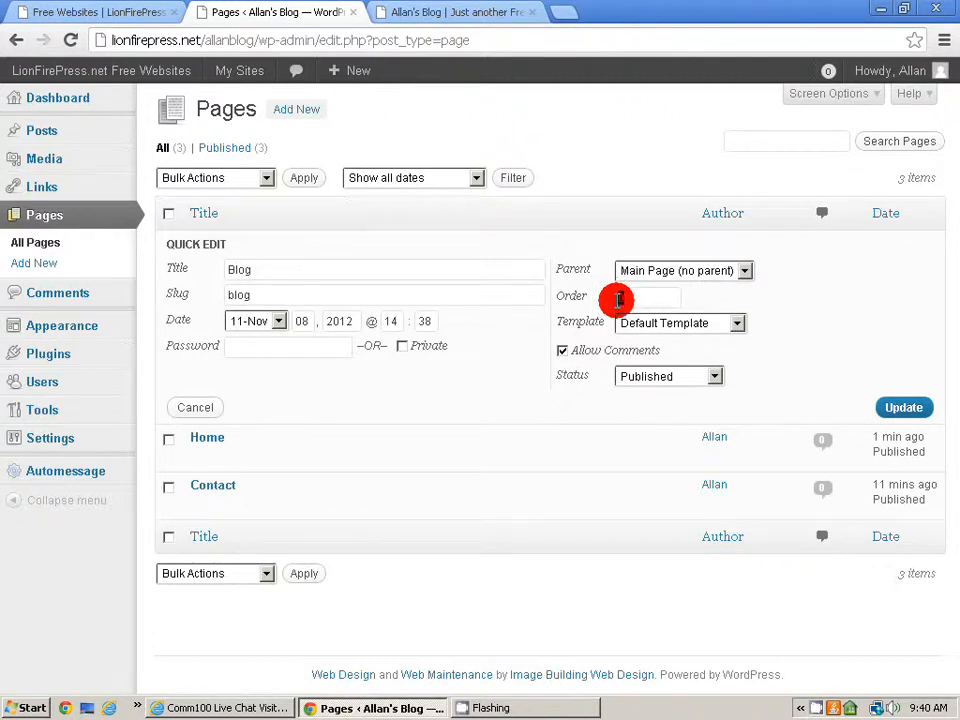
{"action": "left_click", "coordinate": [617, 298]}
{"action": "type", "text": "1"}
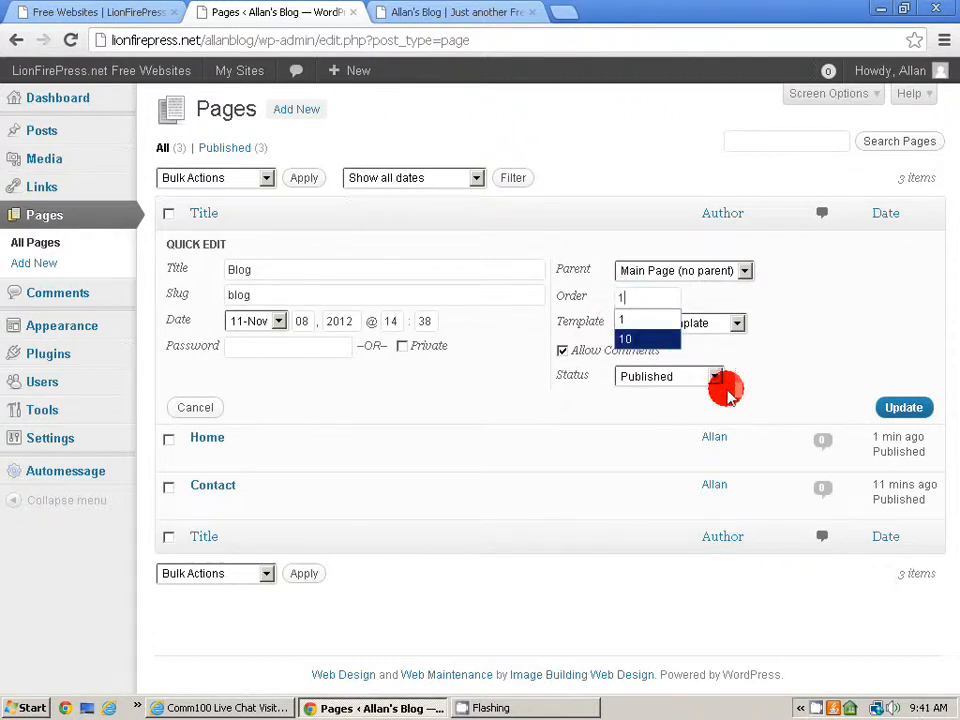
{"action": "left_click", "coordinate": [897, 406]}
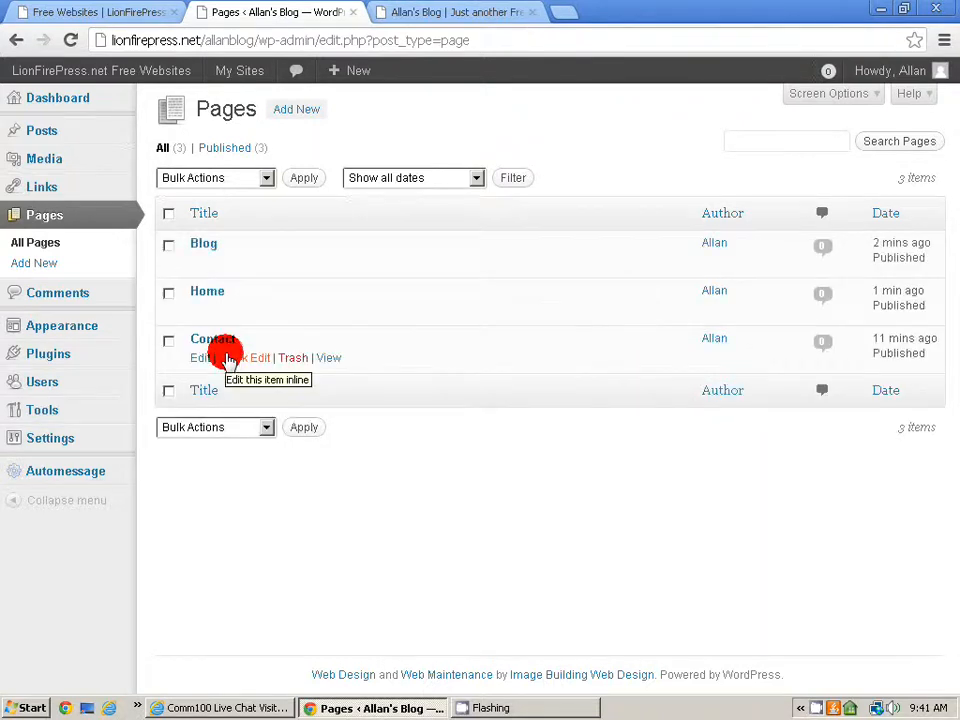
{"action": "left_click", "coordinate": [229, 358]}
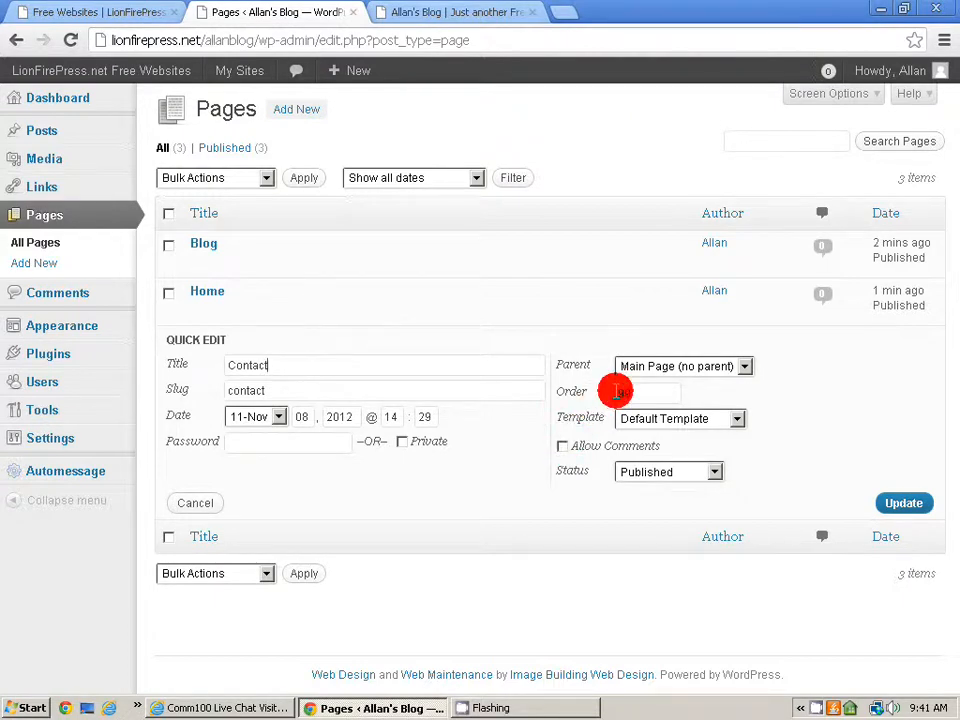
Step: Reload the public site and check the navigation order and content of the Home, Blog and Contact pages
{"action": "left_click", "coordinate": [455, 12]}
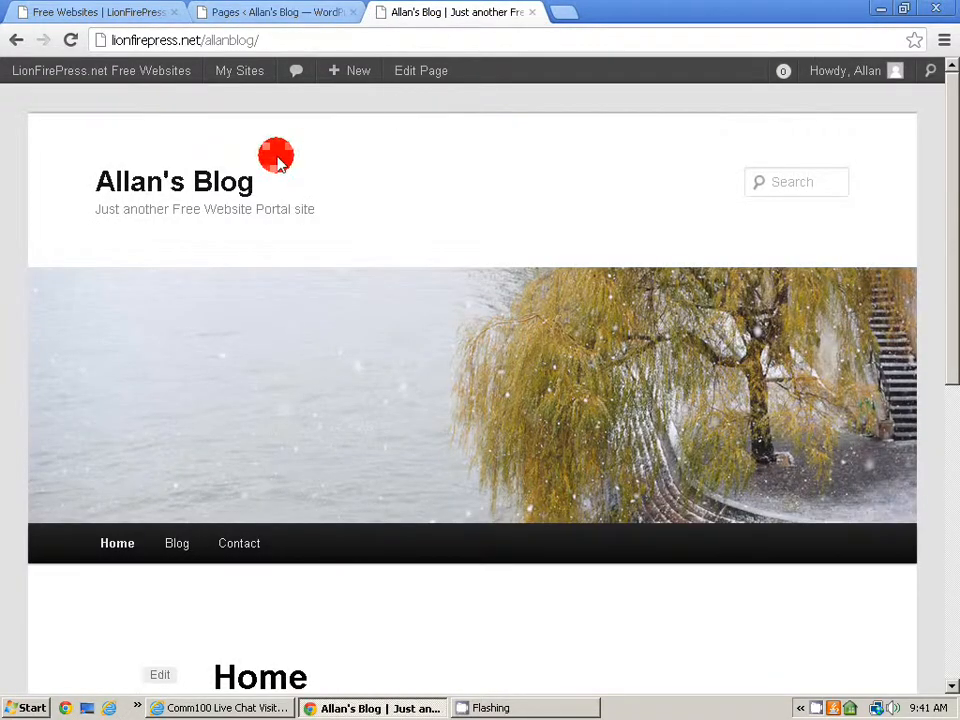
{"action": "left_click", "coordinate": [64, 41]}
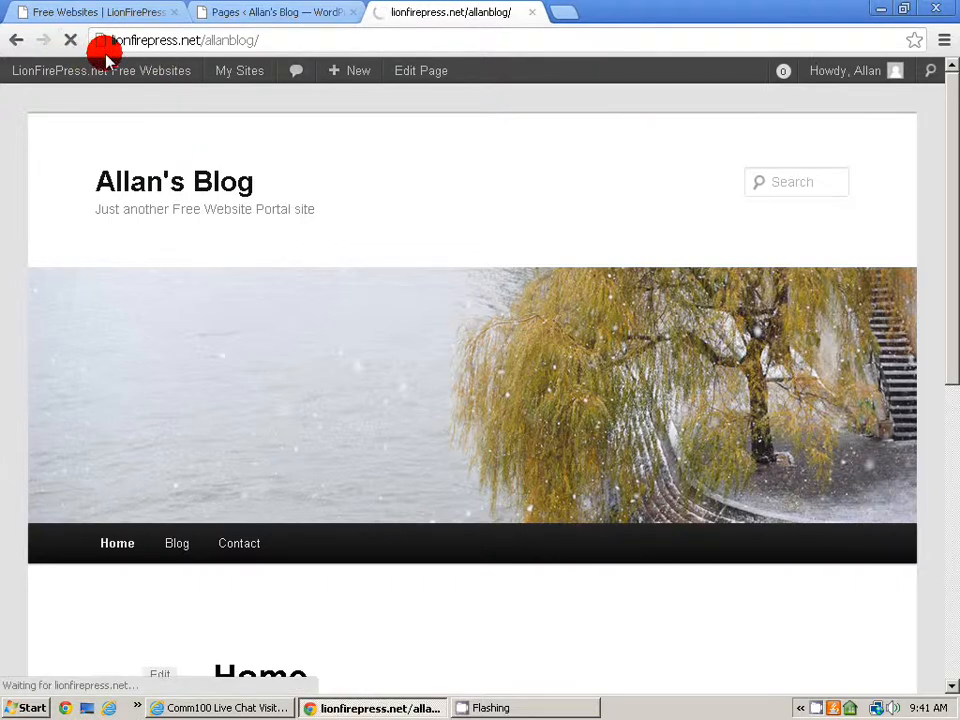
{"action": "scroll", "coordinate": [300, 199], "scroll_direction": "down", "scroll_amount": 2}
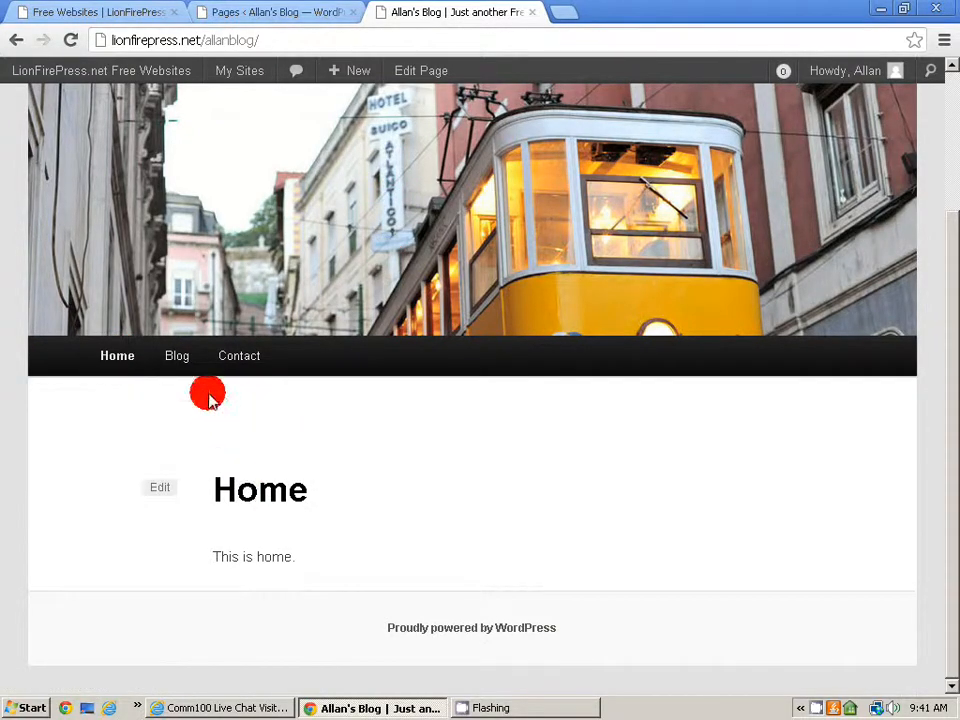
{"action": "left_click", "coordinate": [177, 362]}
{"action": "scroll", "coordinate": [345, 459], "scroll_direction": "down", "scroll_amount": 7}
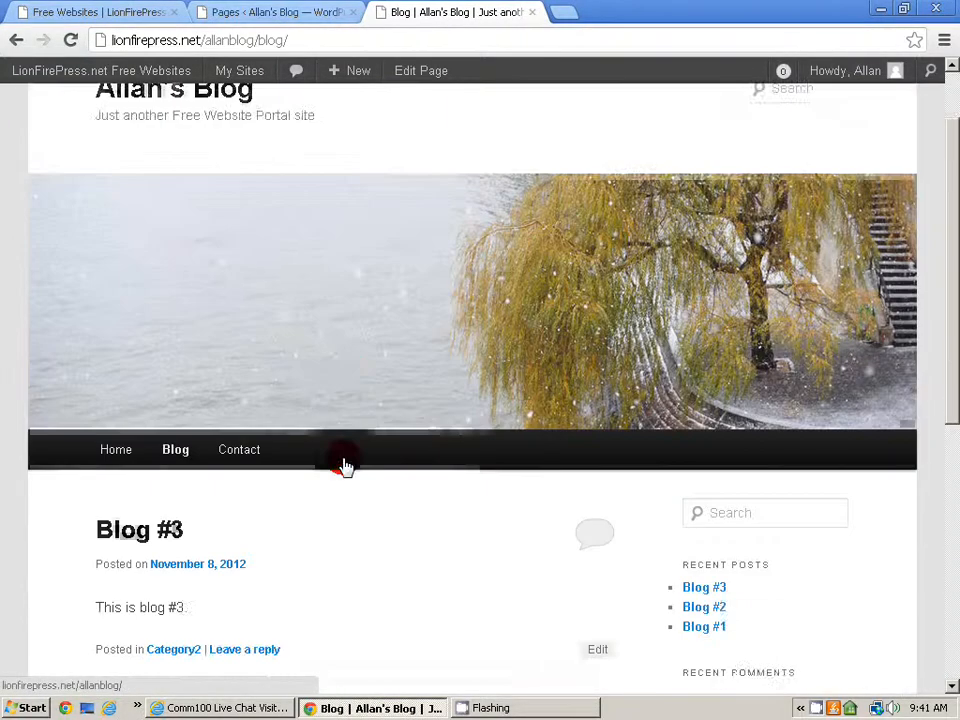
{"action": "scroll", "coordinate": [345, 457], "scroll_direction": "up", "scroll_amount": 5}
{"action": "scroll", "coordinate": [345, 457], "scroll_direction": "up", "scroll_amount": 1}
{"action": "left_click", "coordinate": [246, 490]}
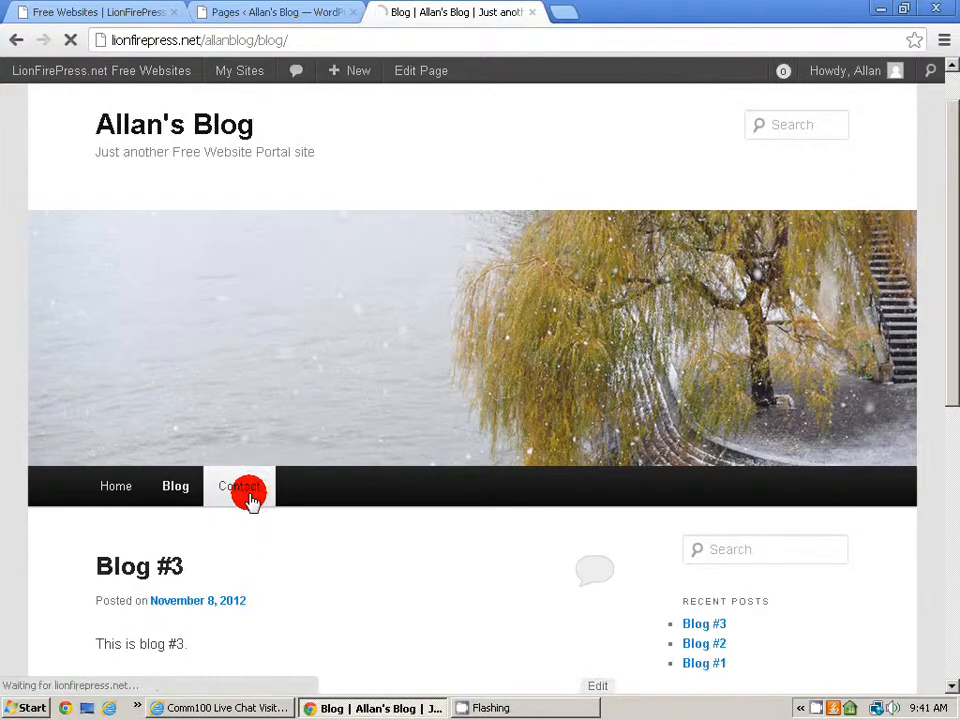
{"action": "scroll", "coordinate": [253, 497], "scroll_direction": "down", "scroll_amount": 4}
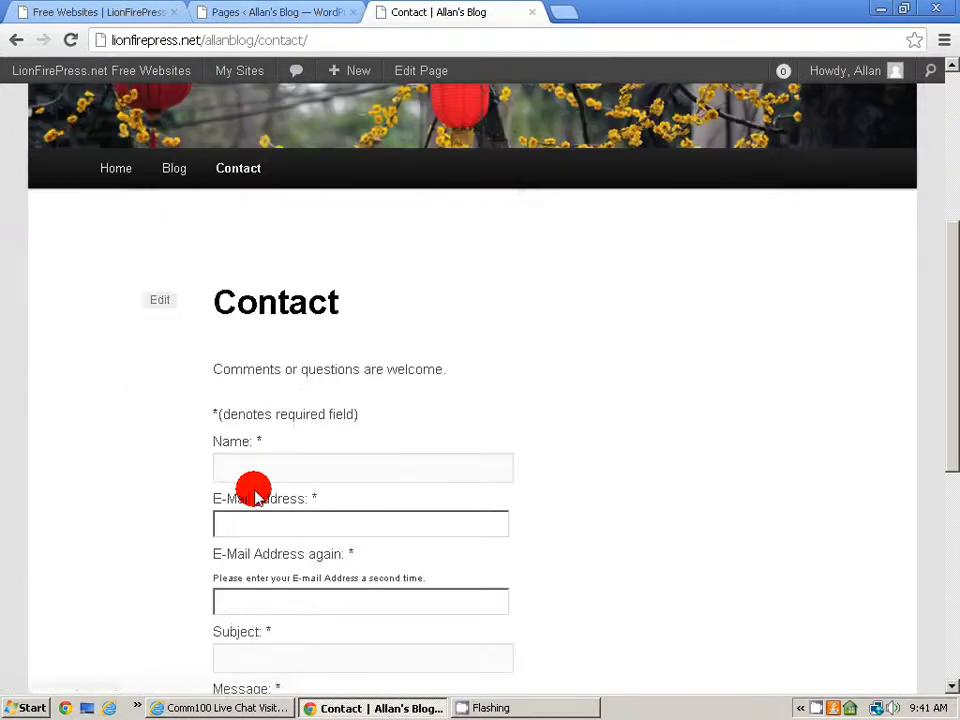
{"action": "scroll", "coordinate": [253, 497], "scroll_direction": "up", "scroll_amount": 4}
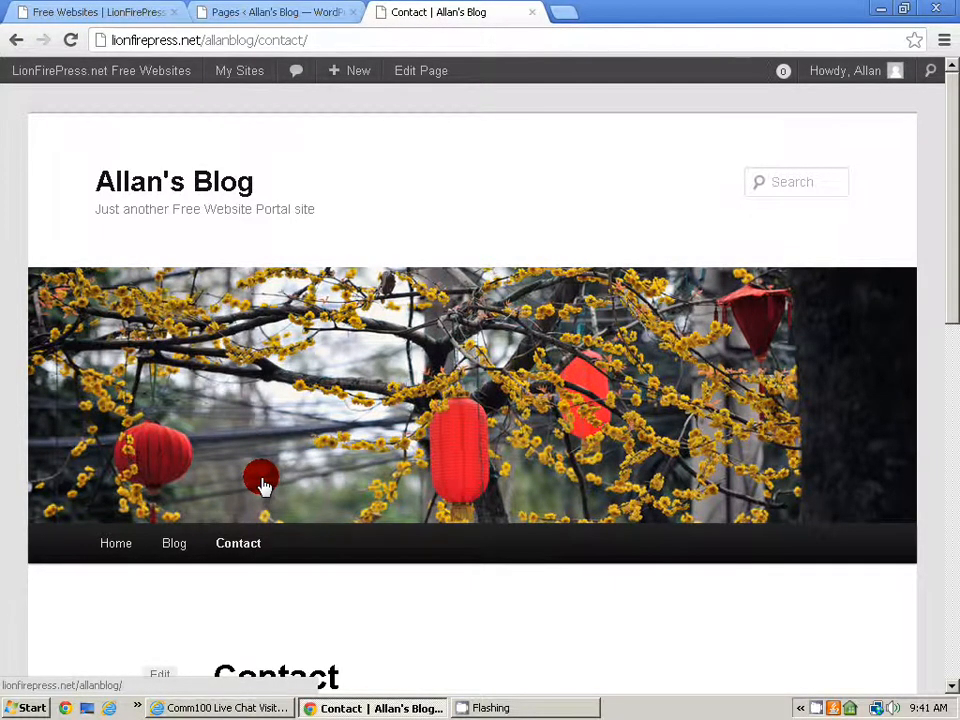
{"action": "right_click", "coordinate": [263, 486]}
{"action": "left_click", "coordinate": [538, 641]}
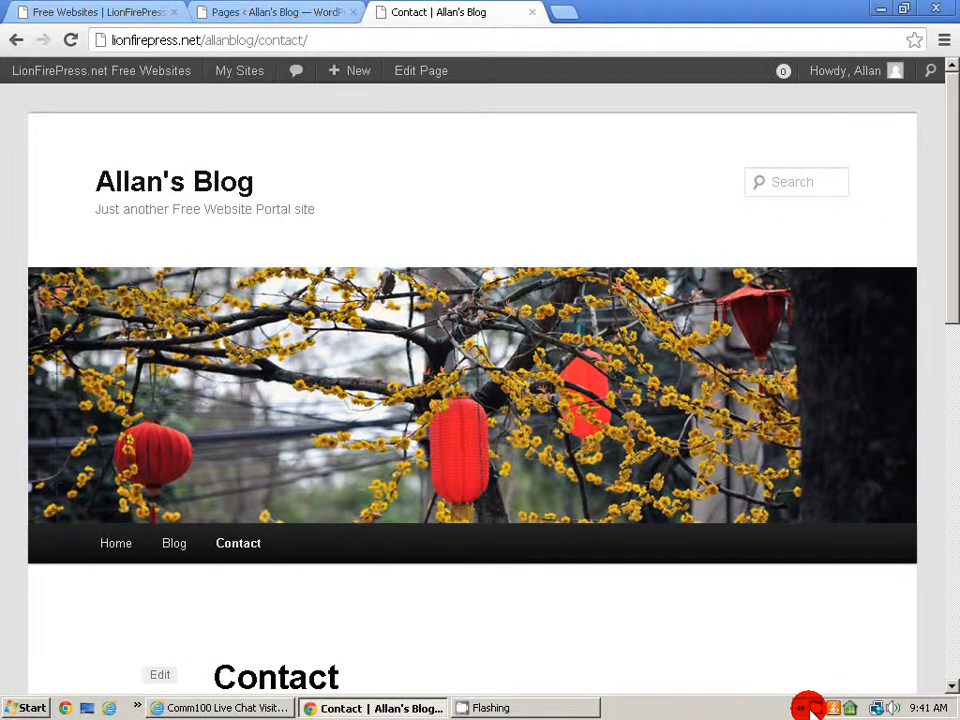